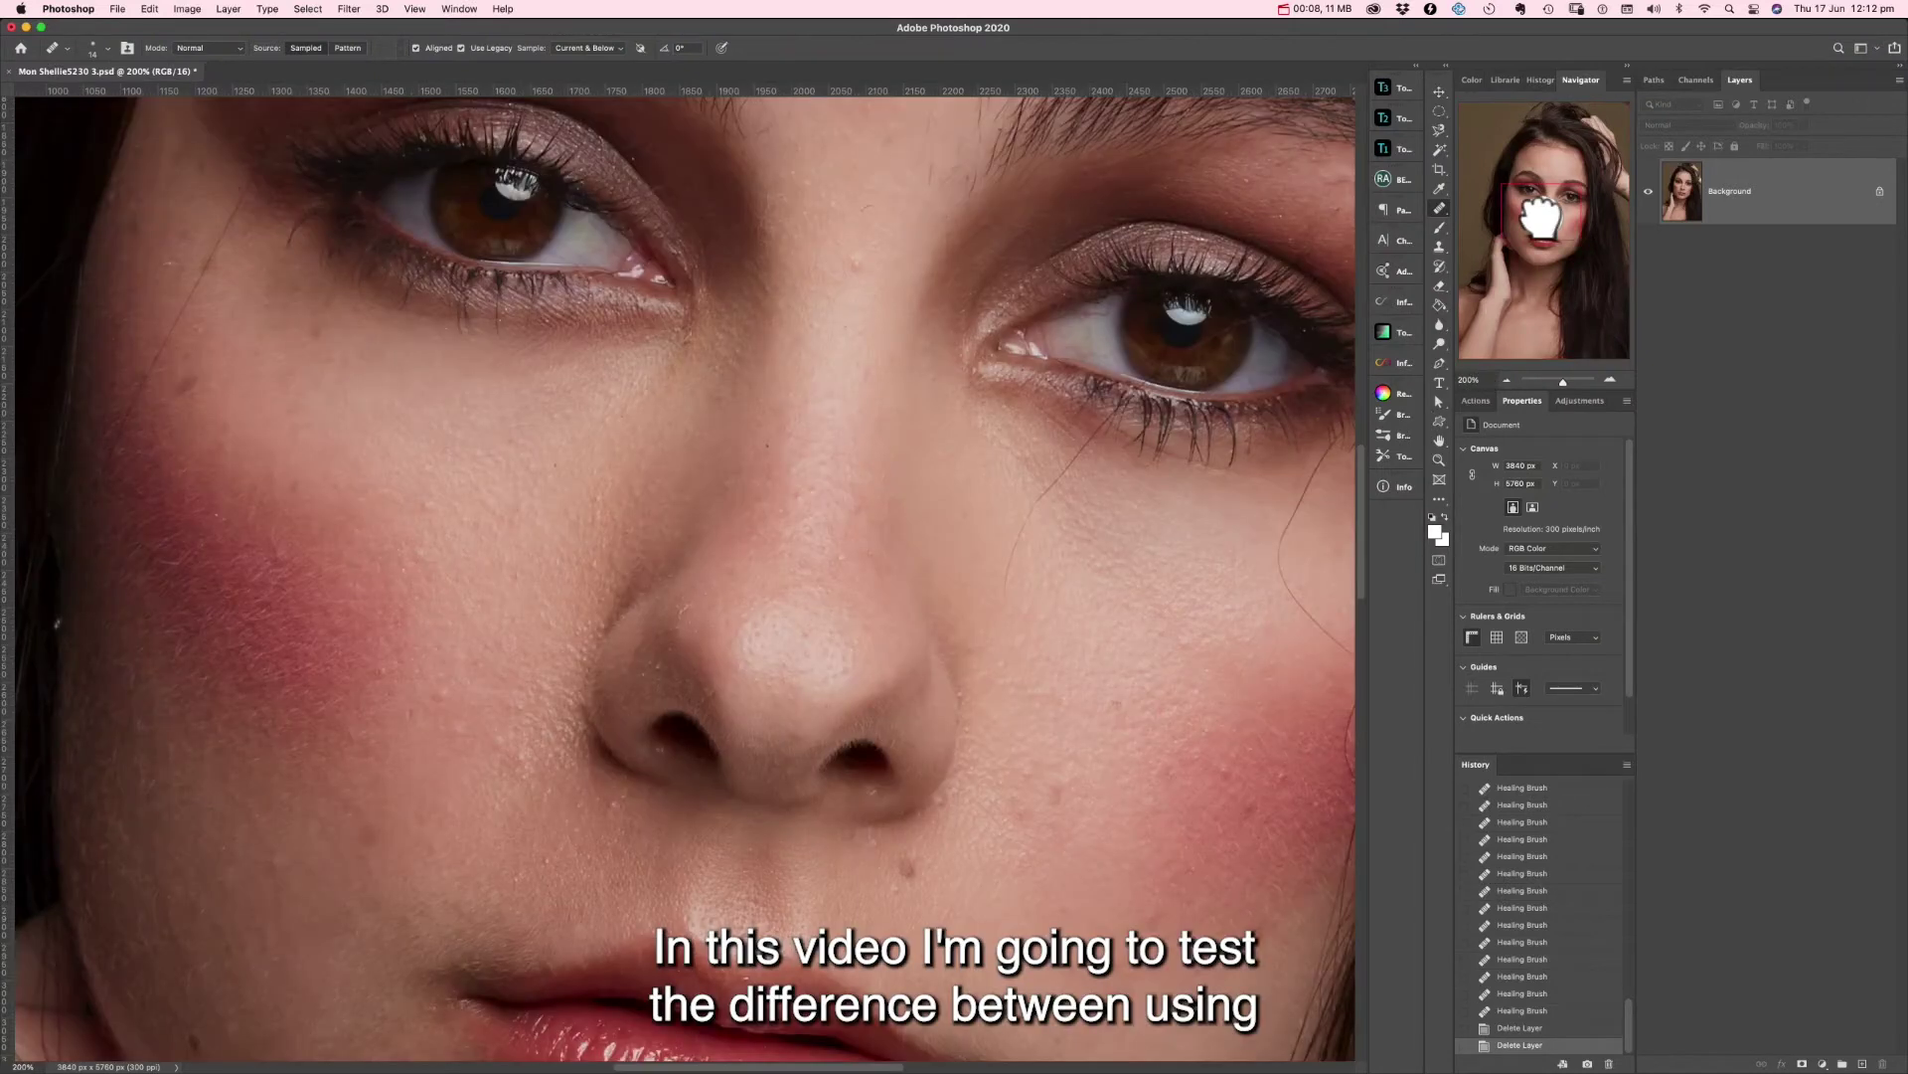
Choose the Healing Brush tool and turn off its Use Legacy option.
mouse_move(1540, 217)
left_mouse_down()
mouse_move(1441, 205)
mouse_move(1470, 219)
left_mouse_up()
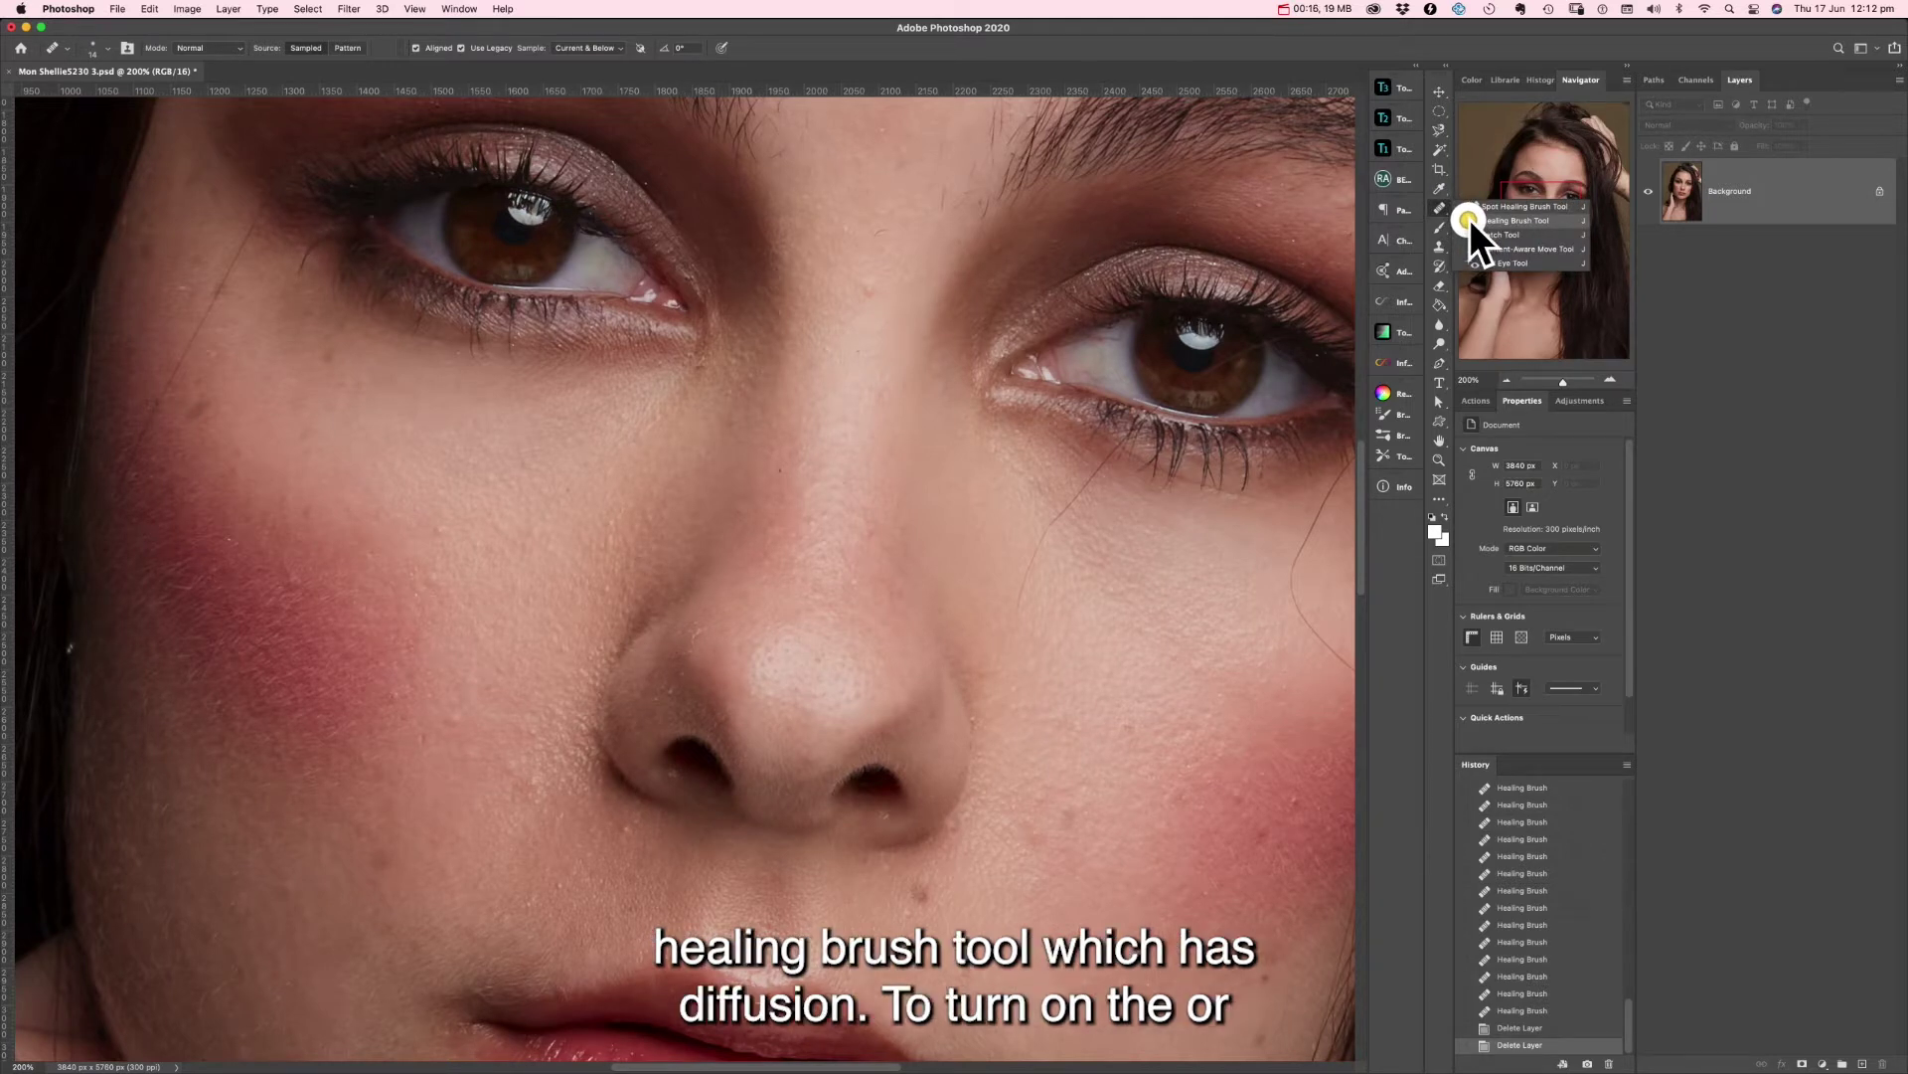
left_click(1469, 219)
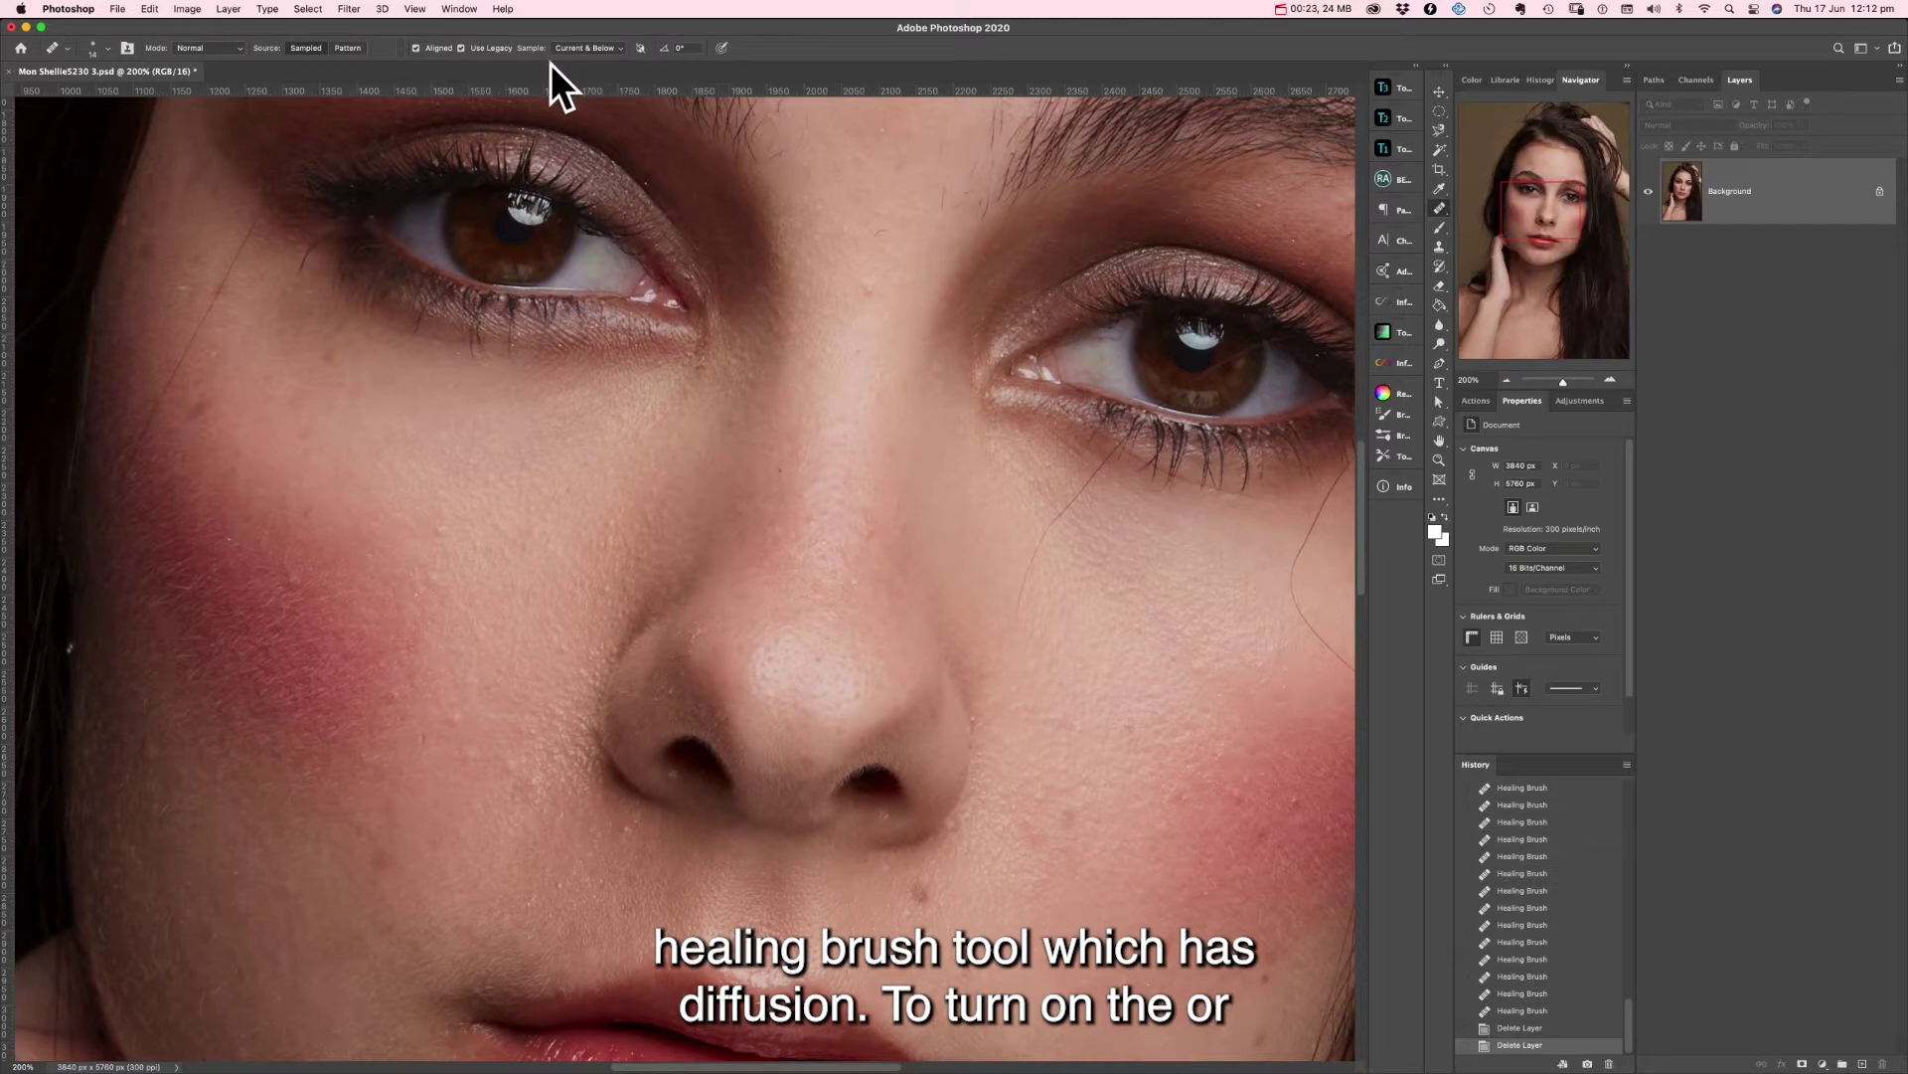
left_click(461, 47)
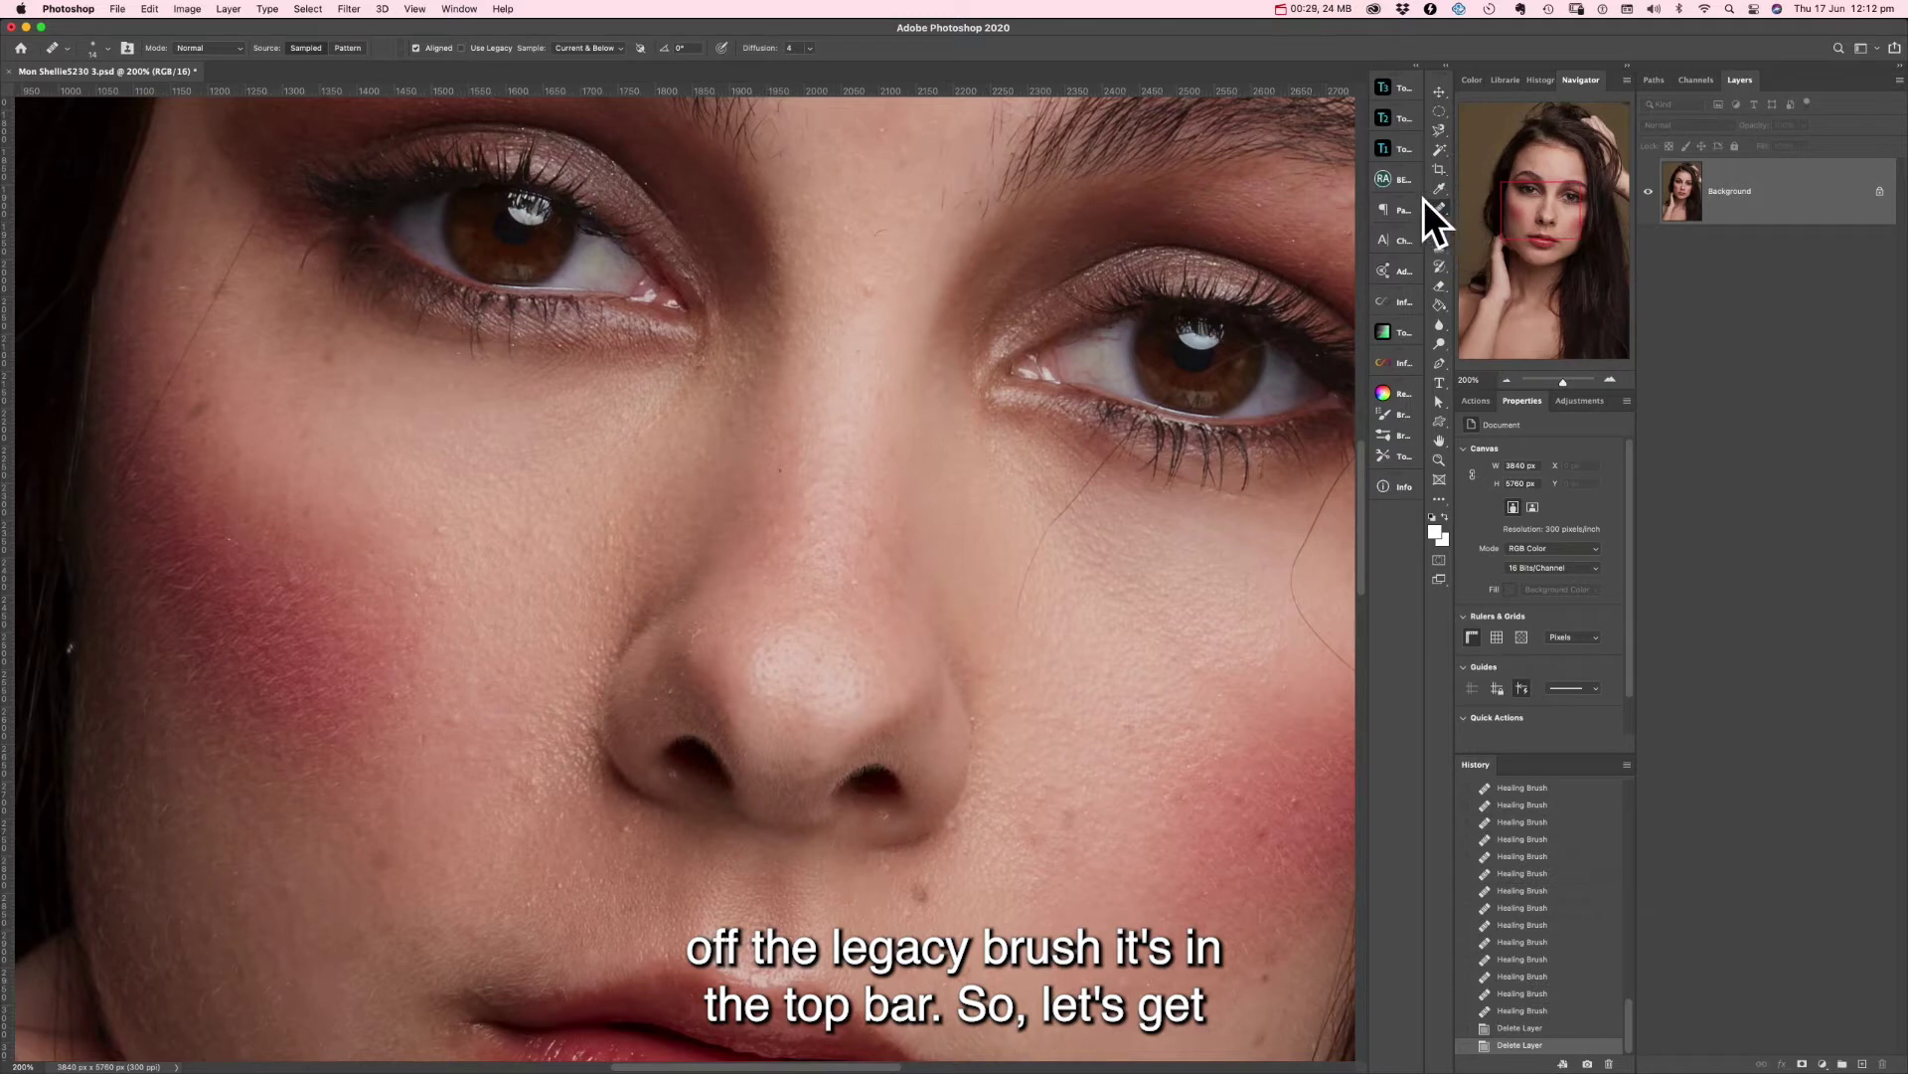
Create a healing layer with the Toolkit's Healing Layer action and set the brush's size control to Off.
left_click(1385, 88)
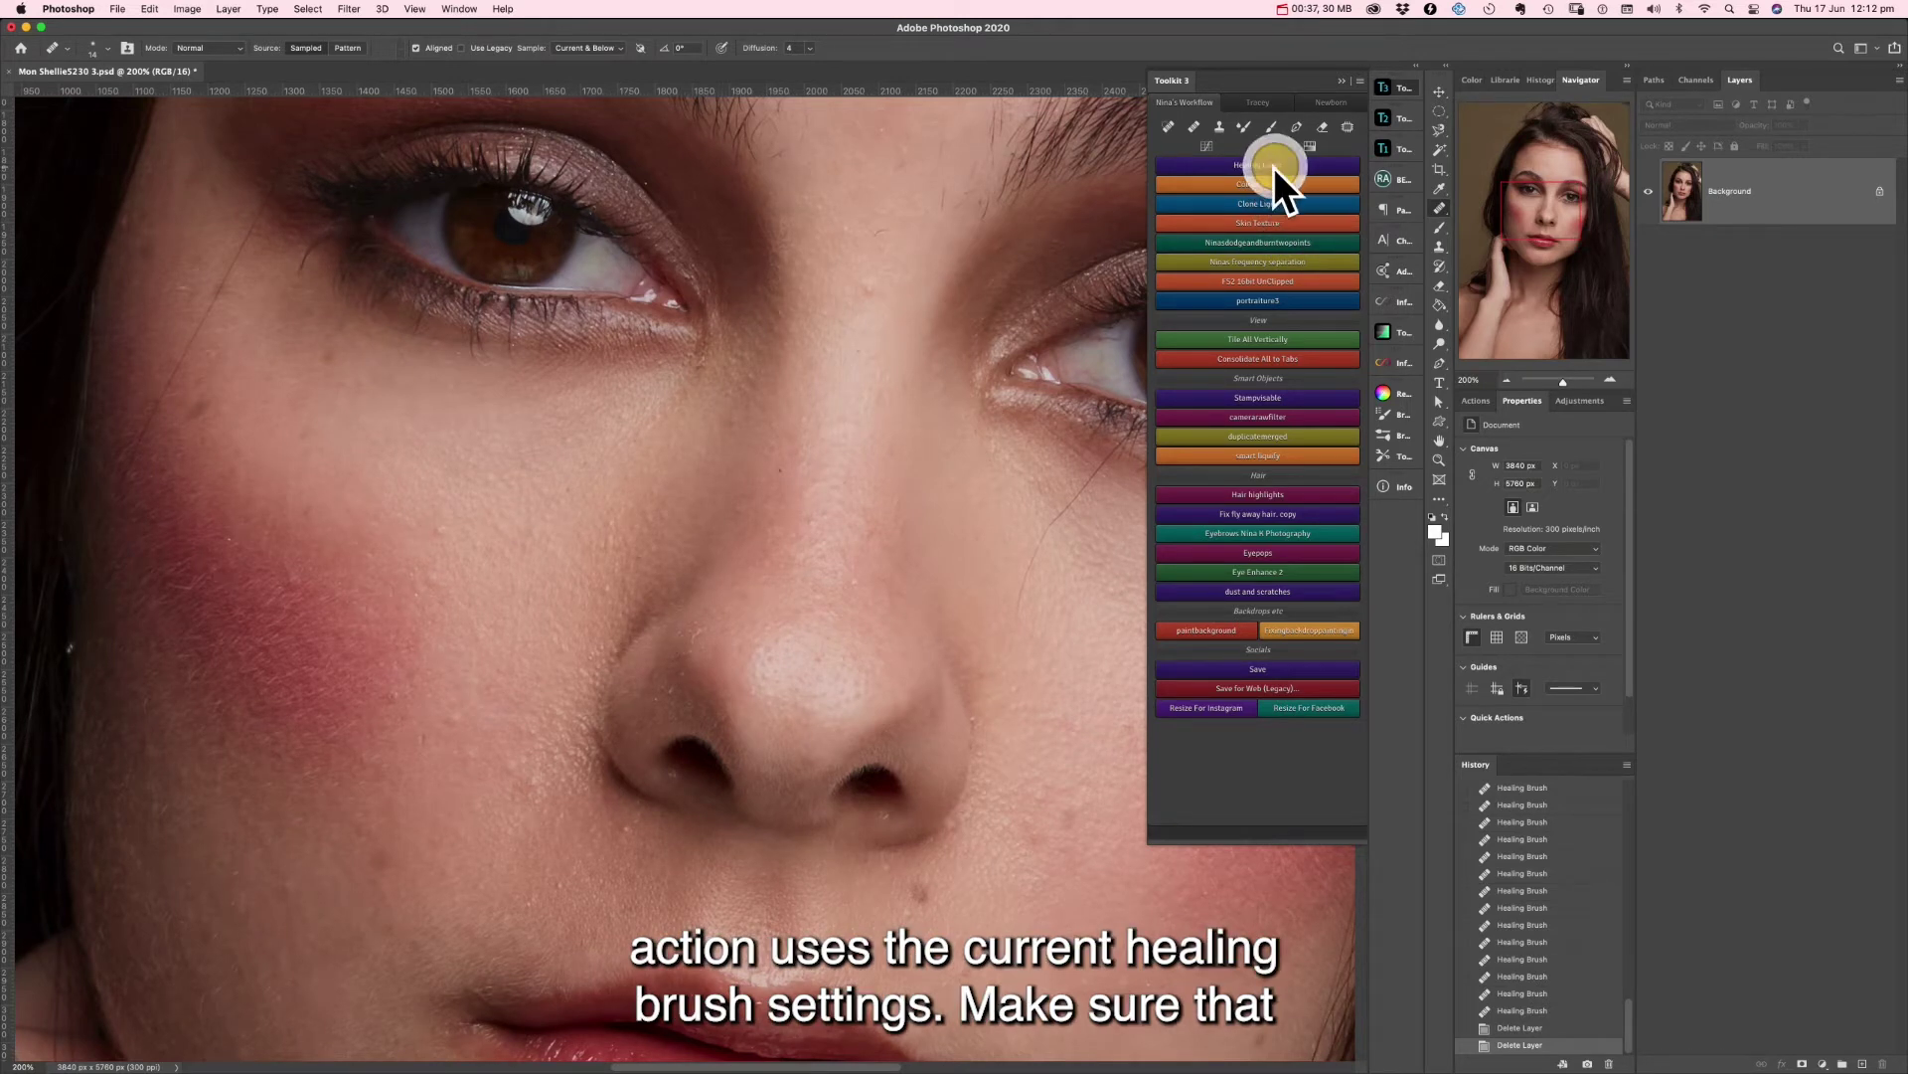
left_click(1273, 167)
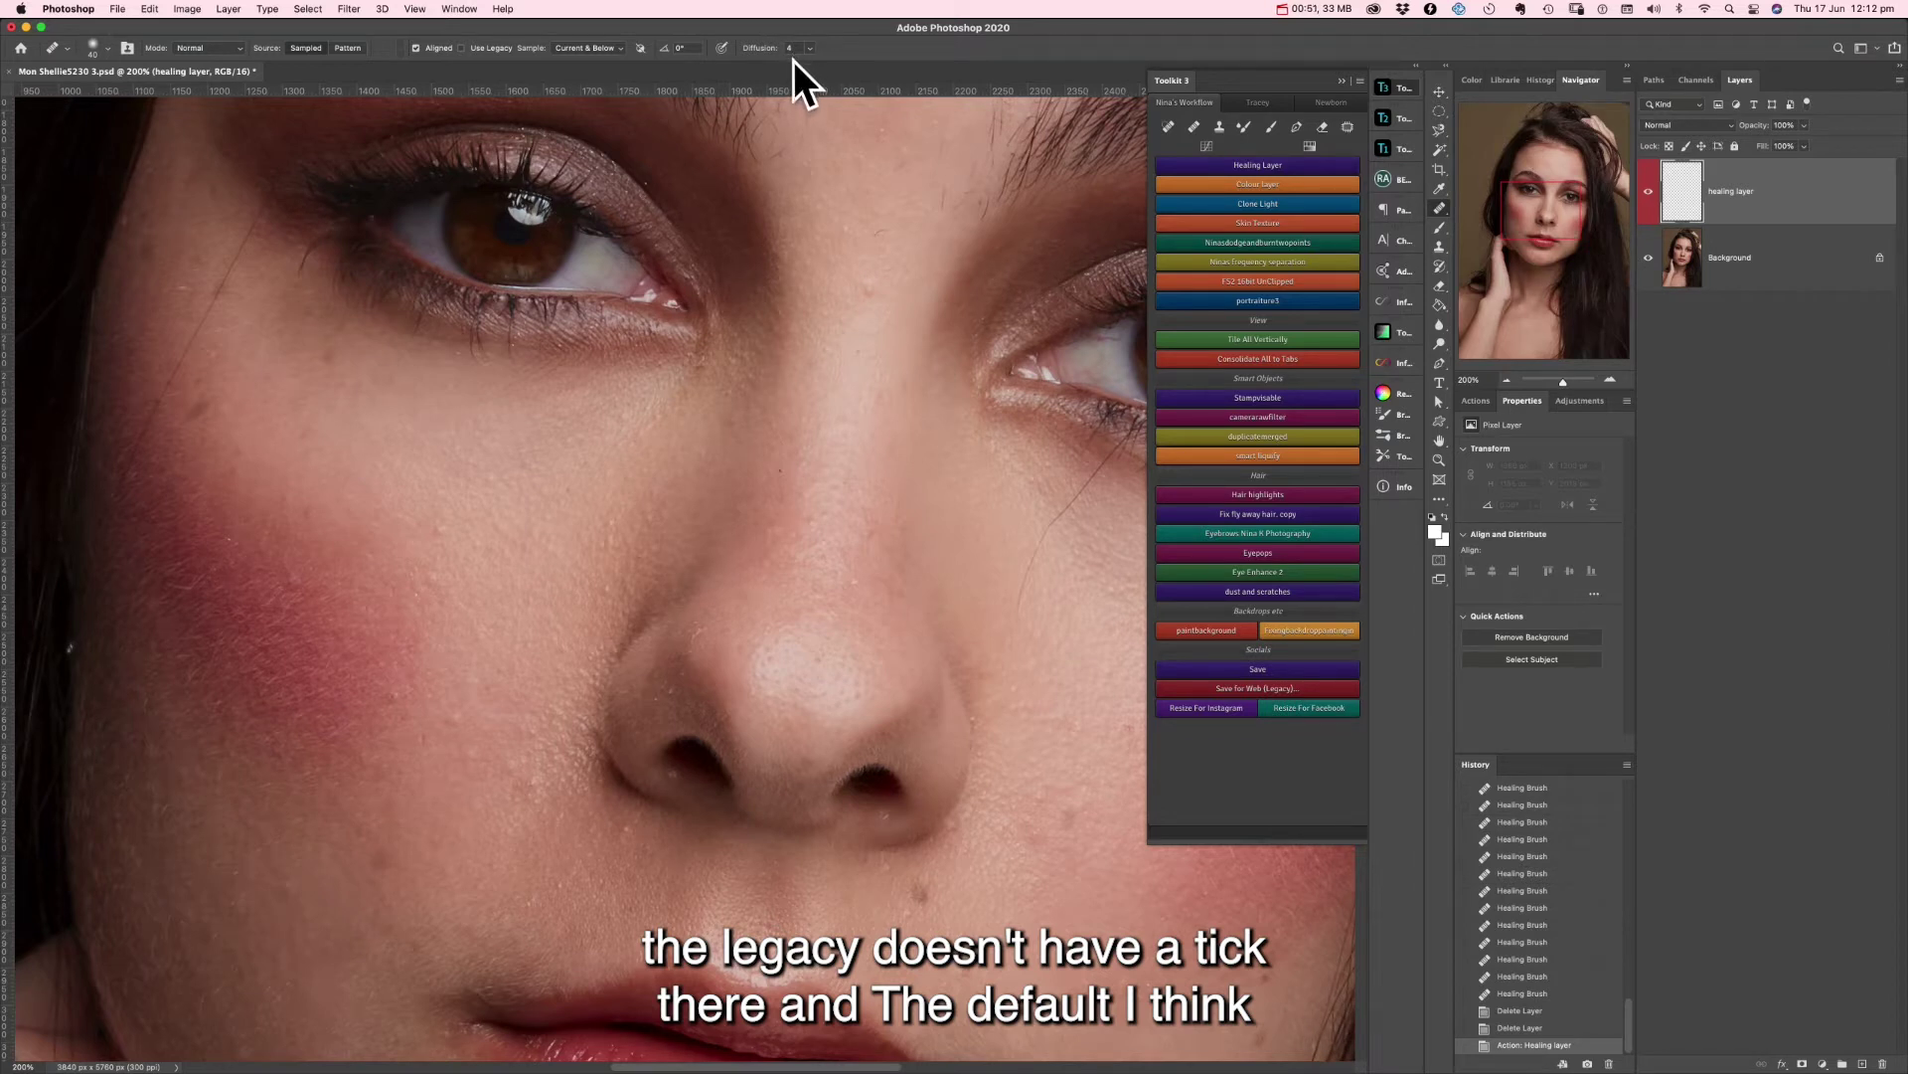
left_click(108, 47)
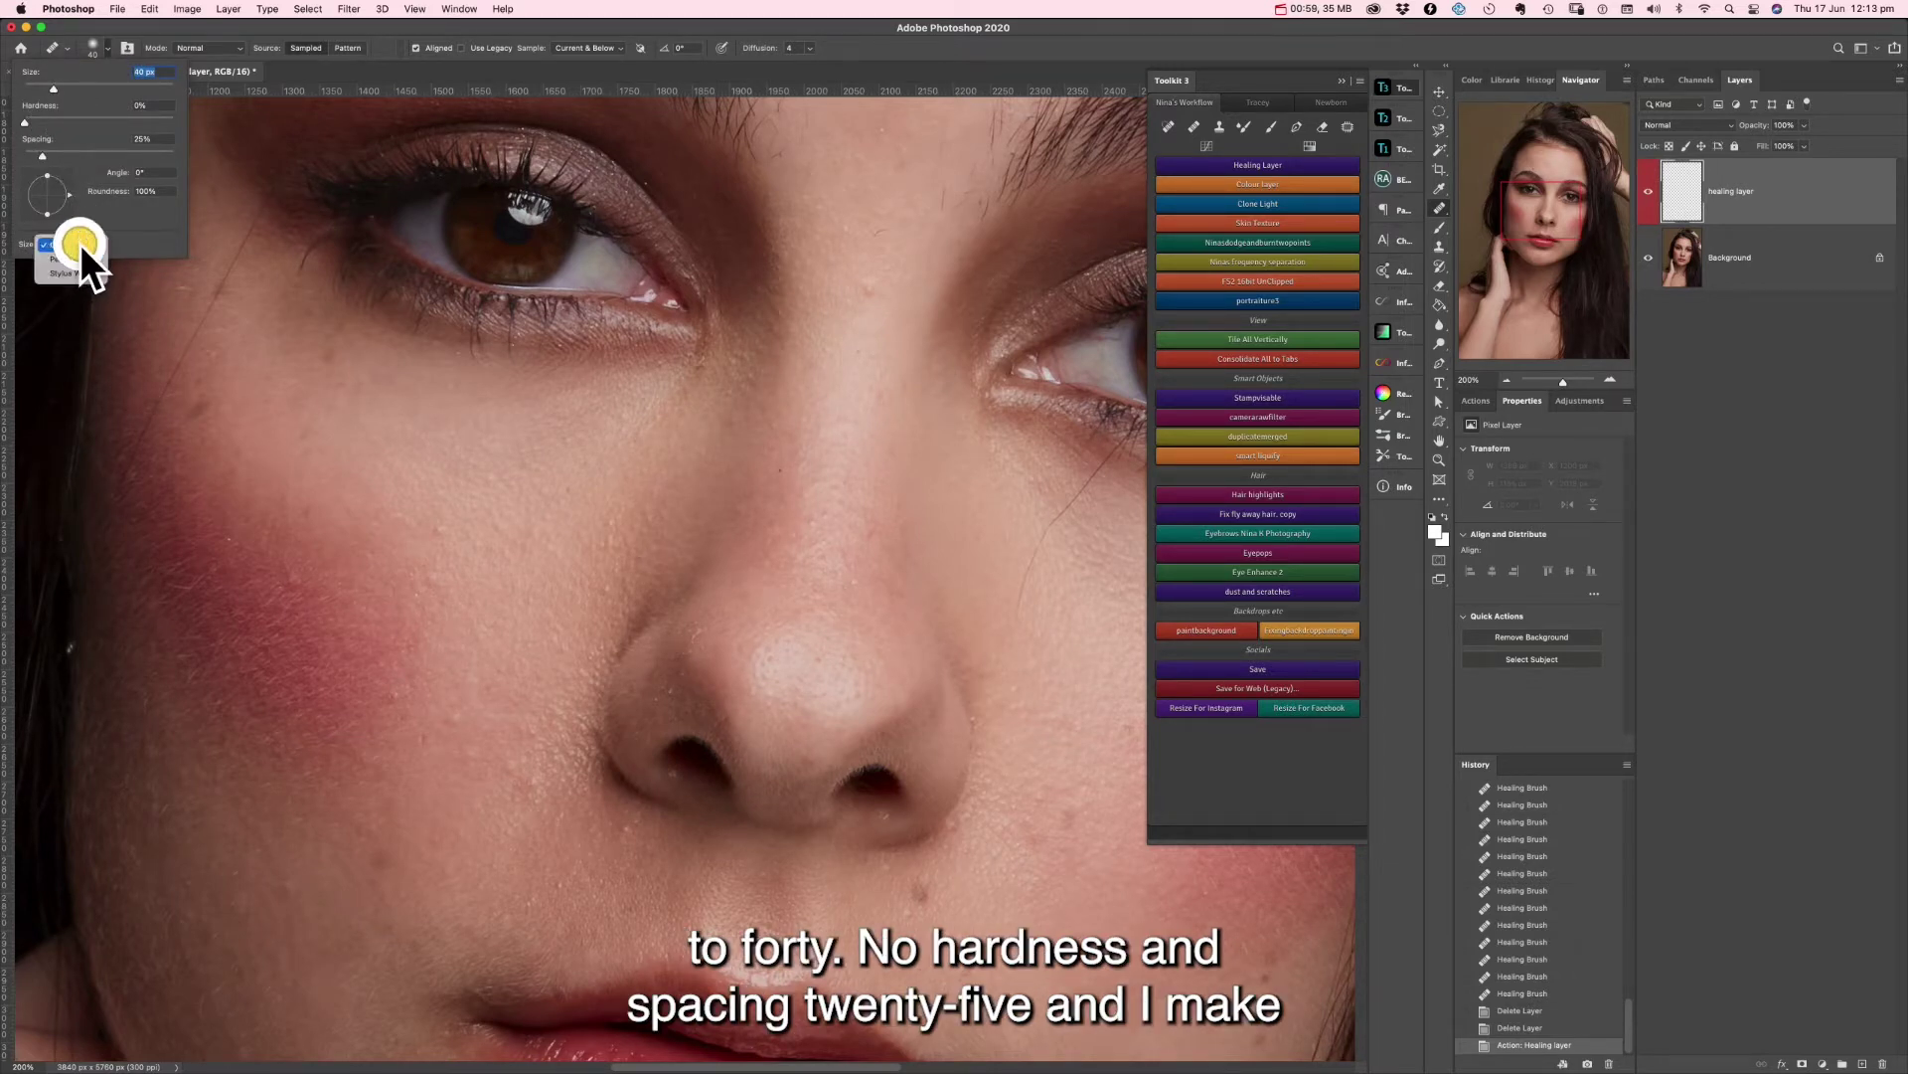
left_click(81, 241)
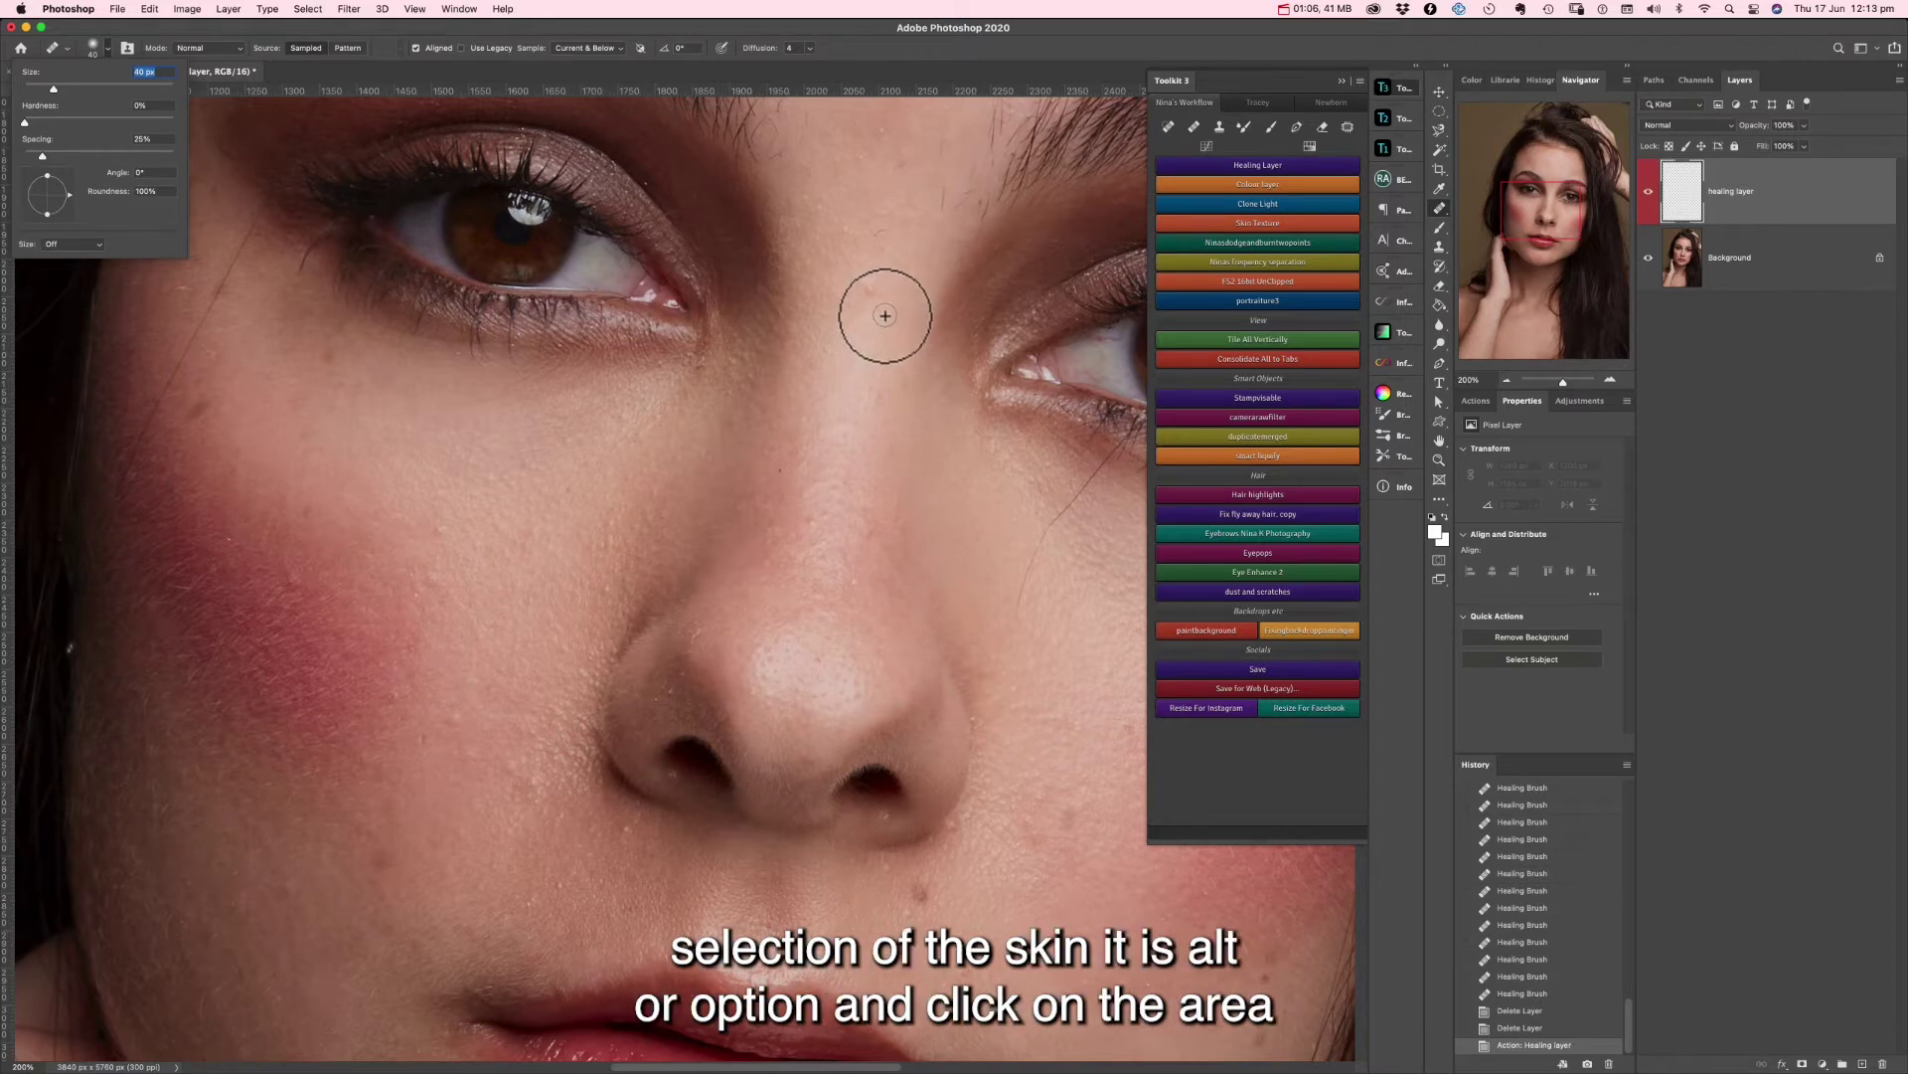
Heal the blemishes between the eyebrows and on the lower forehead with a smaller brush, sampling clean skin nearby.
left_click_drag(885, 316, 882, 312)
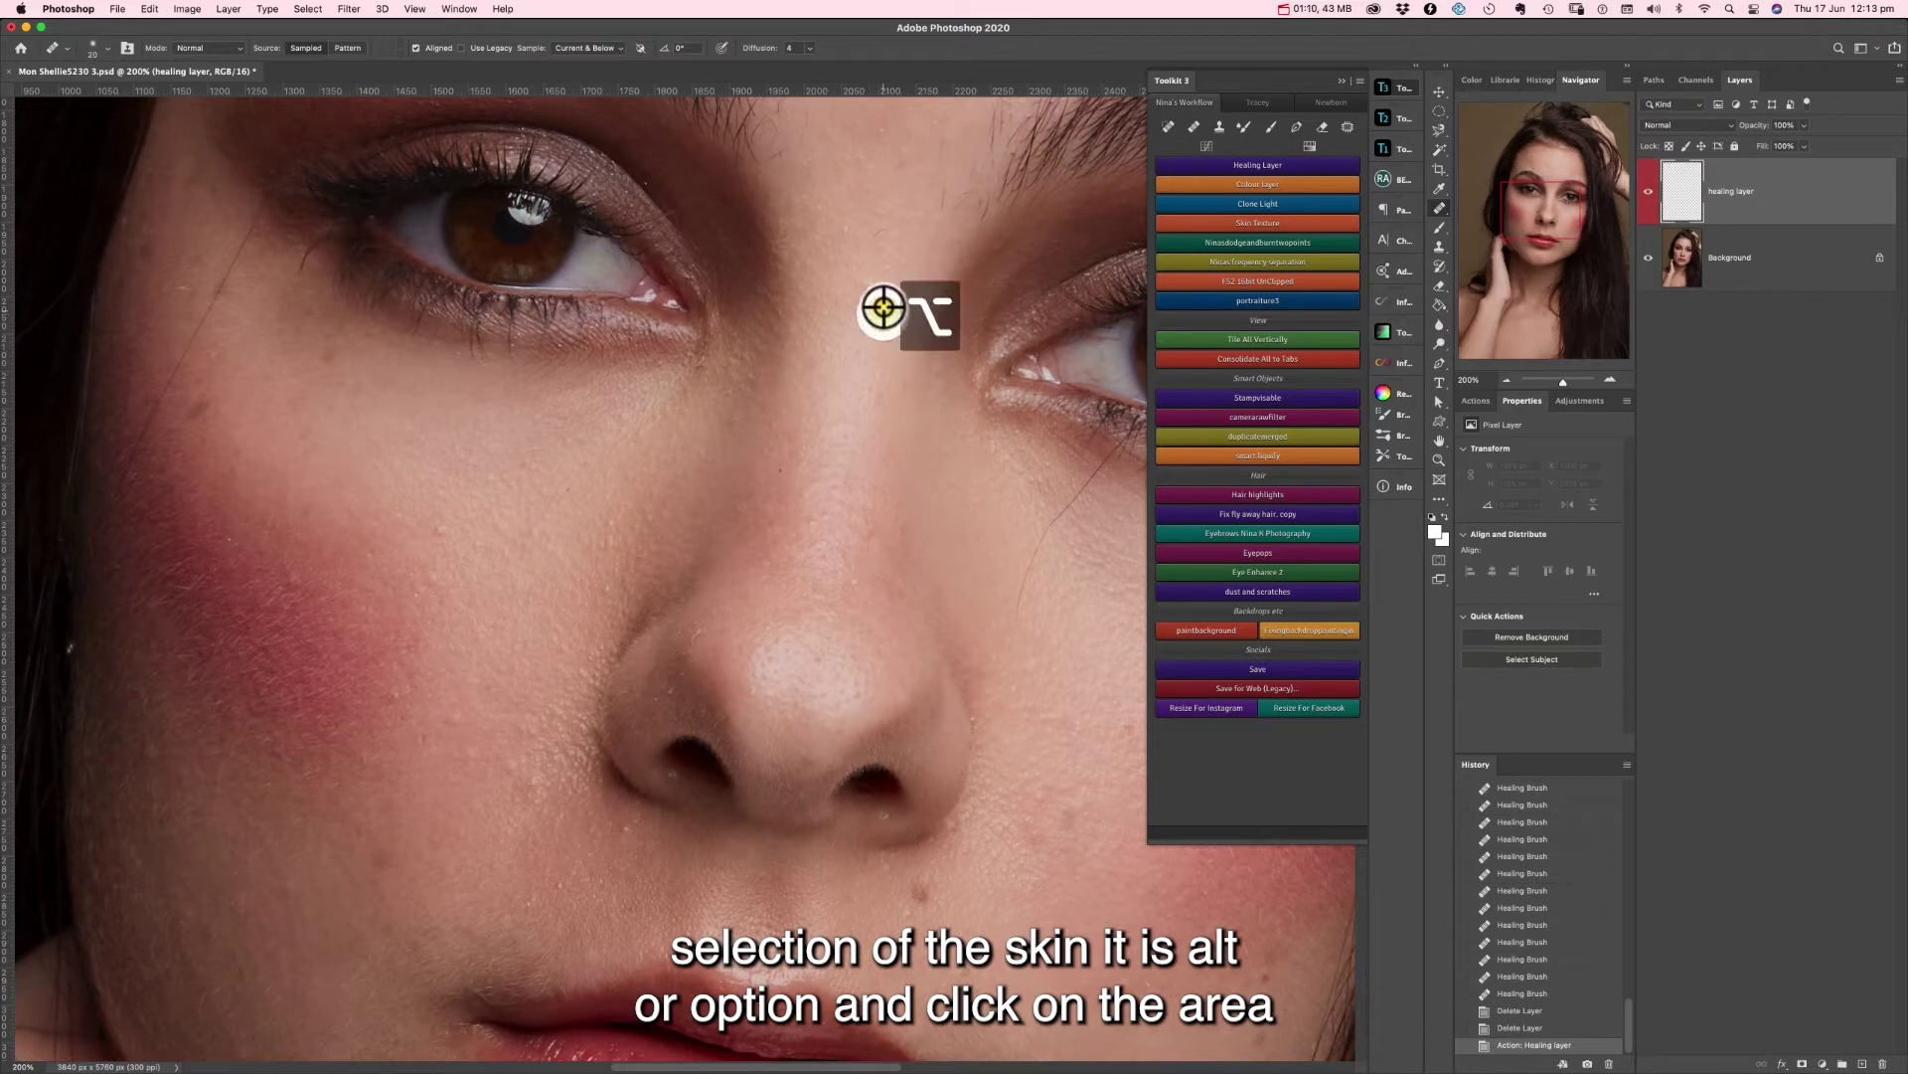
left_click(882, 278)
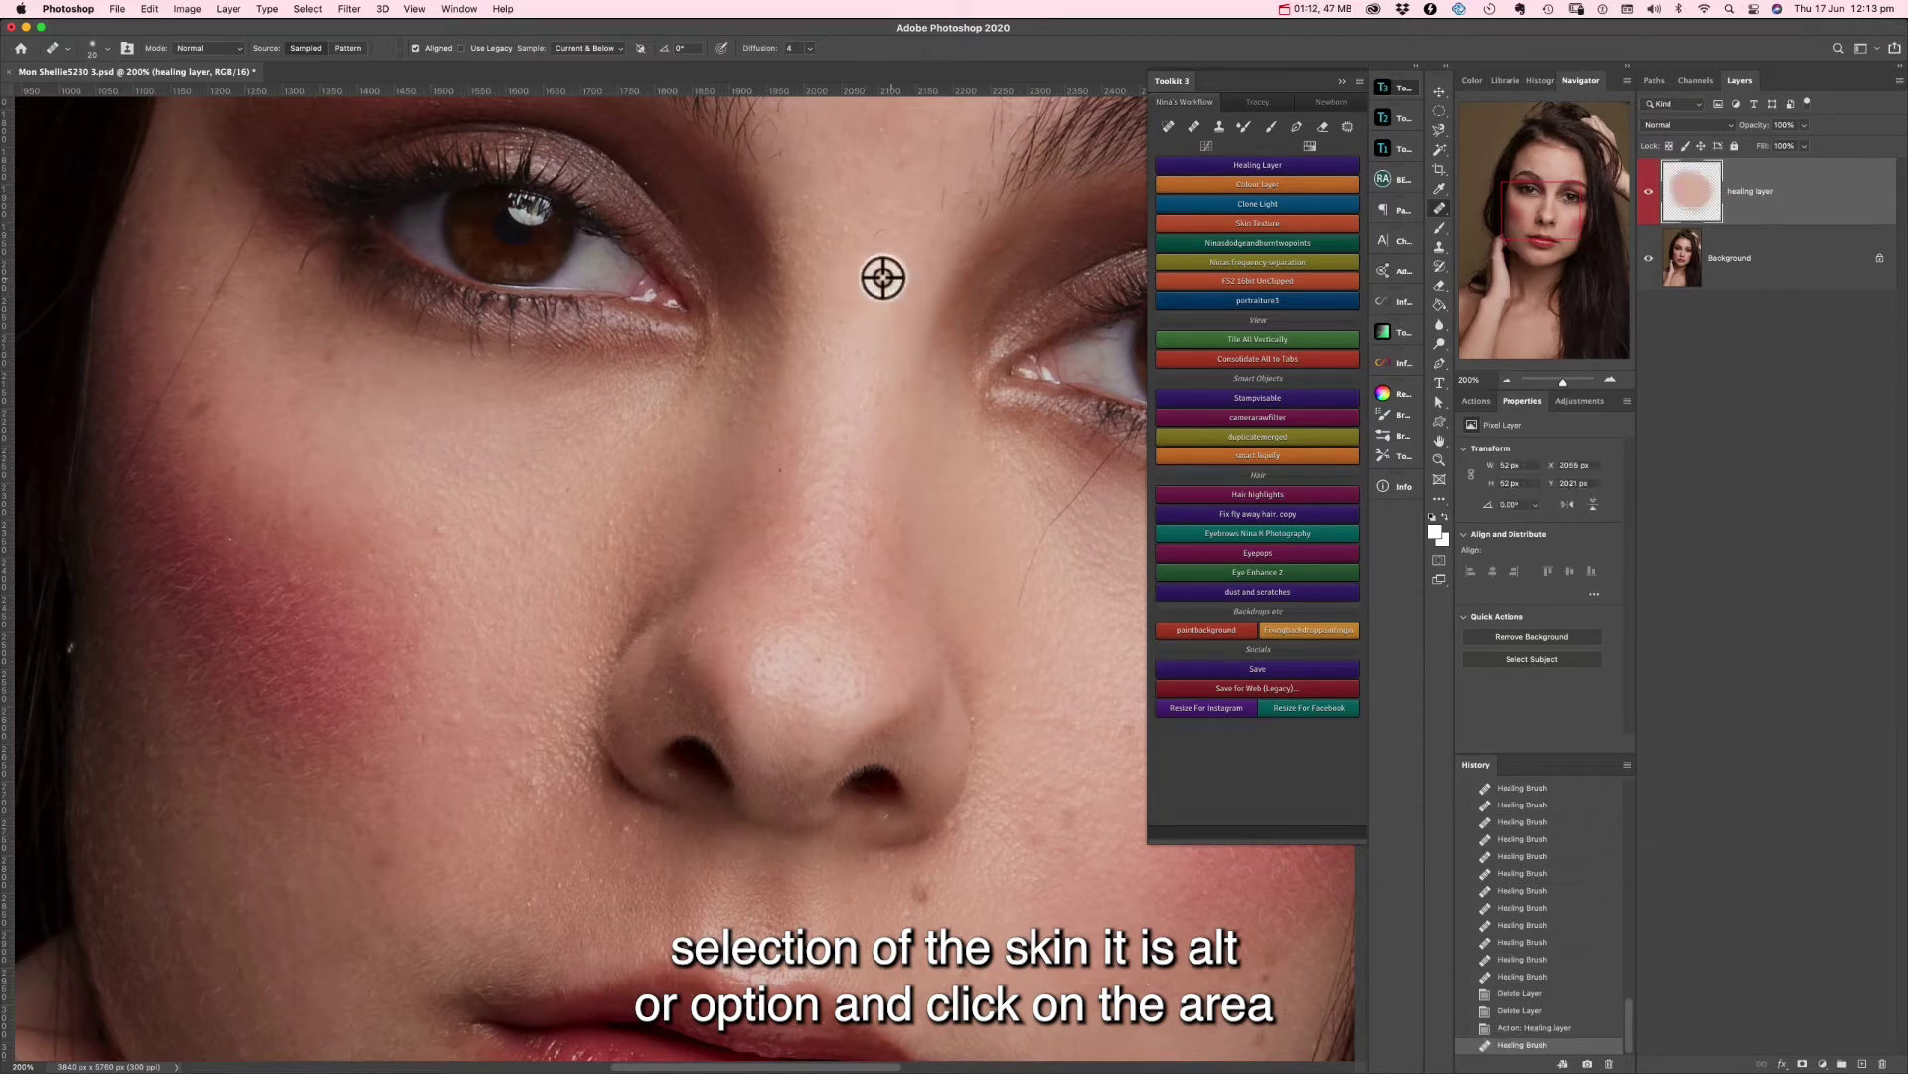
left_click(899, 221)
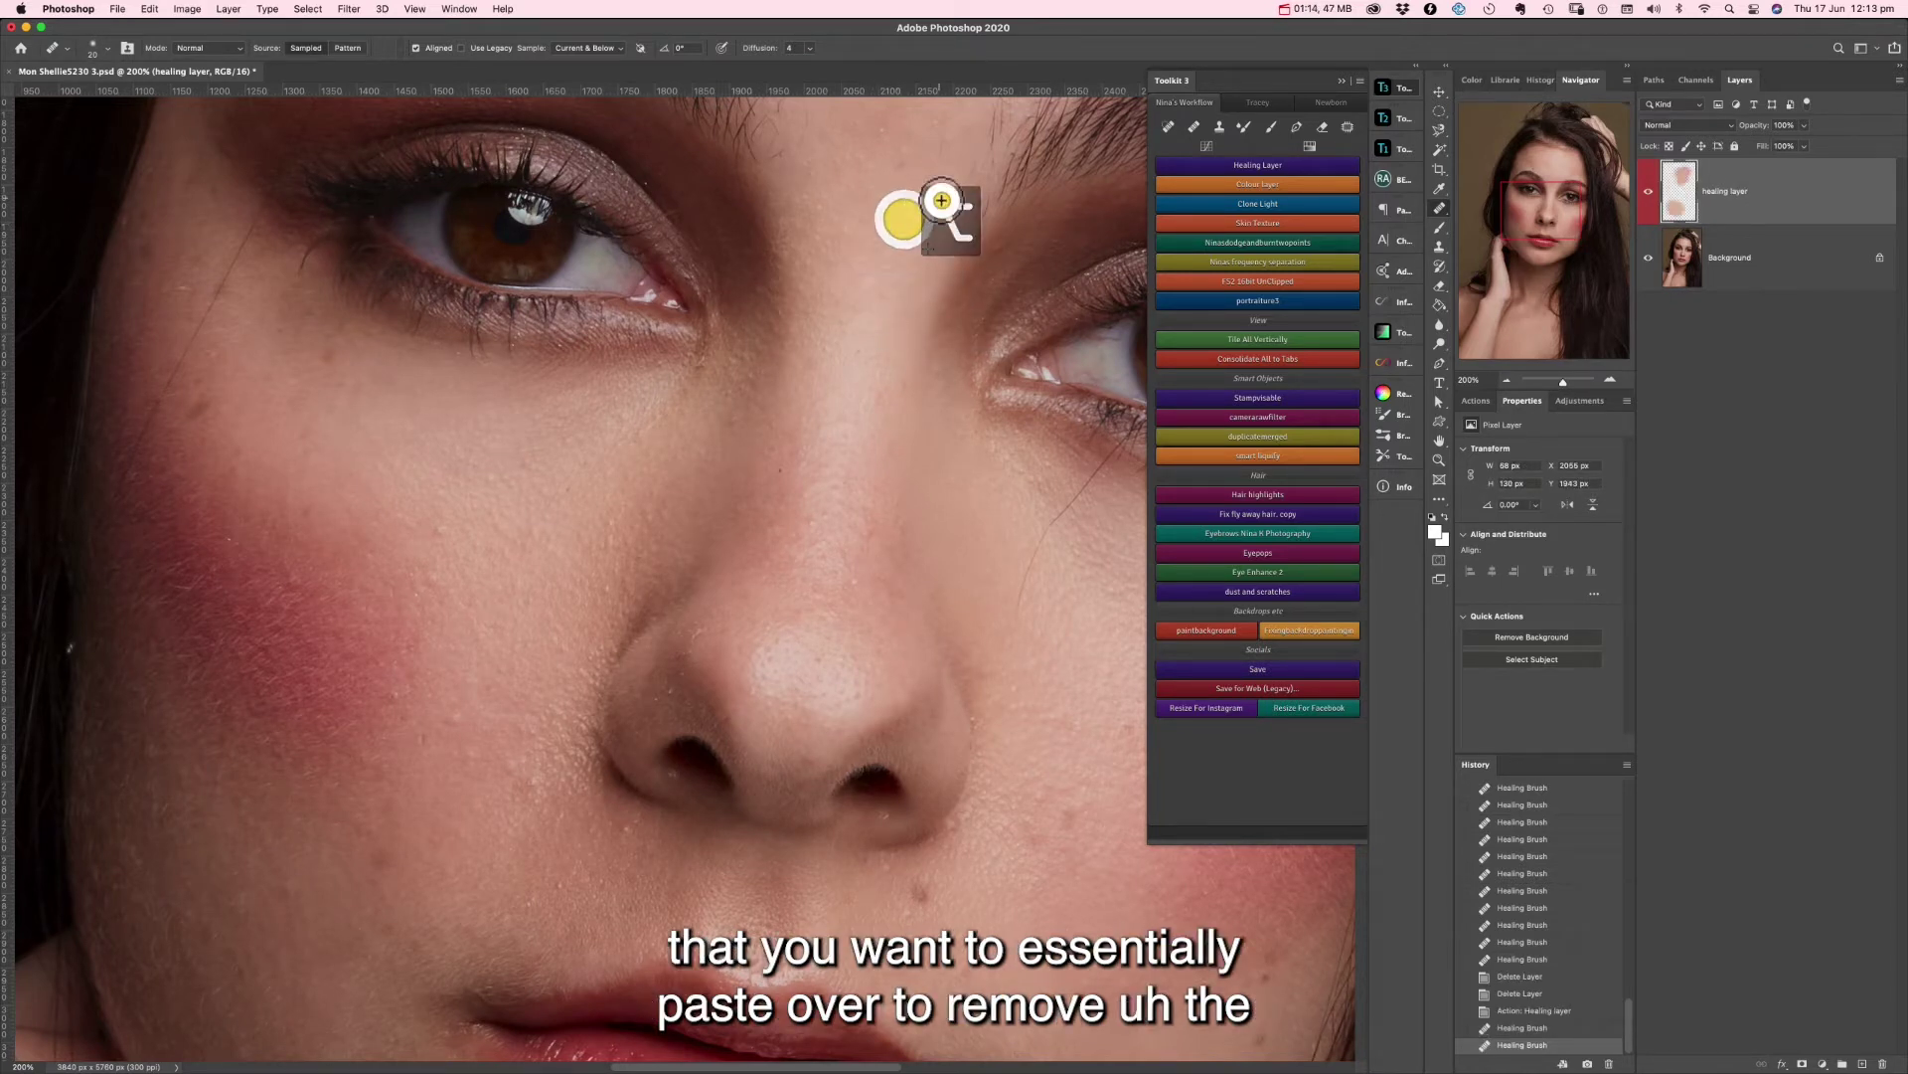
left_click(900, 164)
left_click(887, 132, "alt")
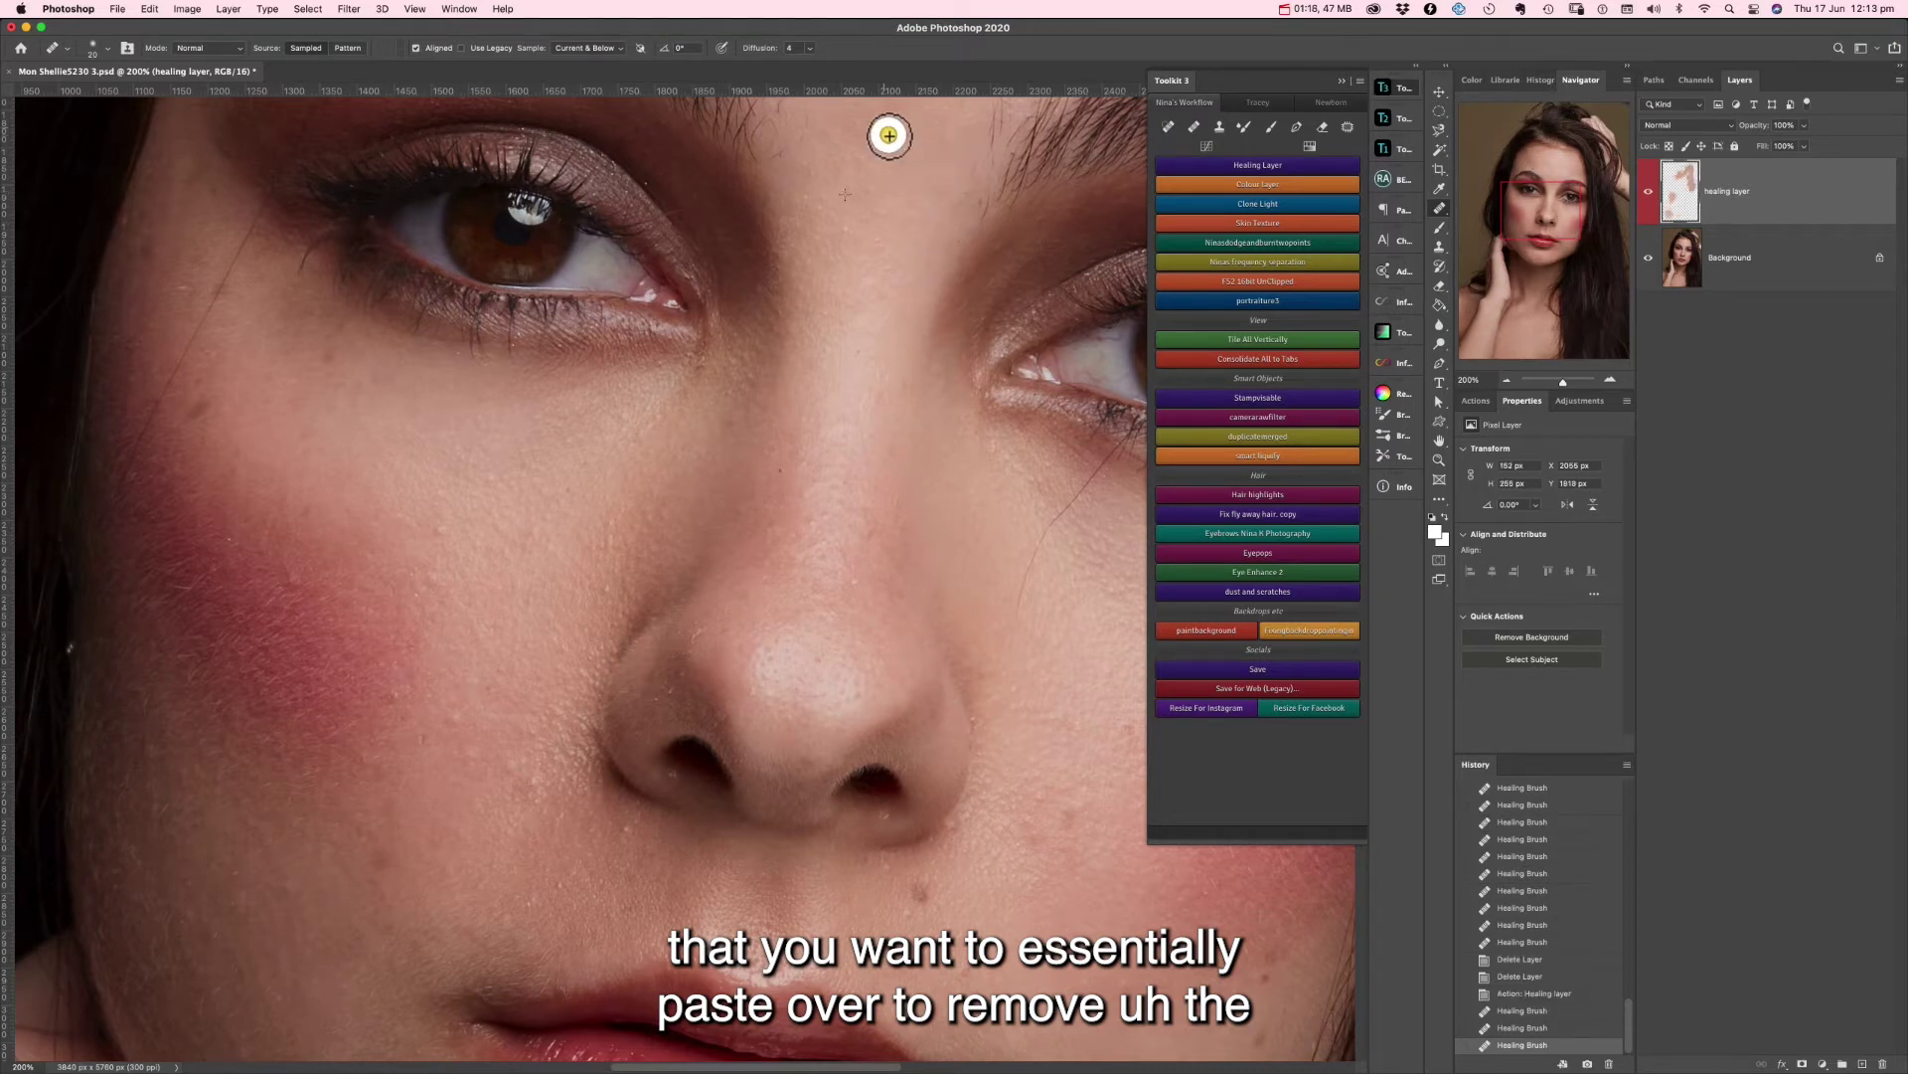
left_click(941, 120)
left_click(924, 134, "alt")
left_click(901, 156)
left_click(952, 188, "alt")
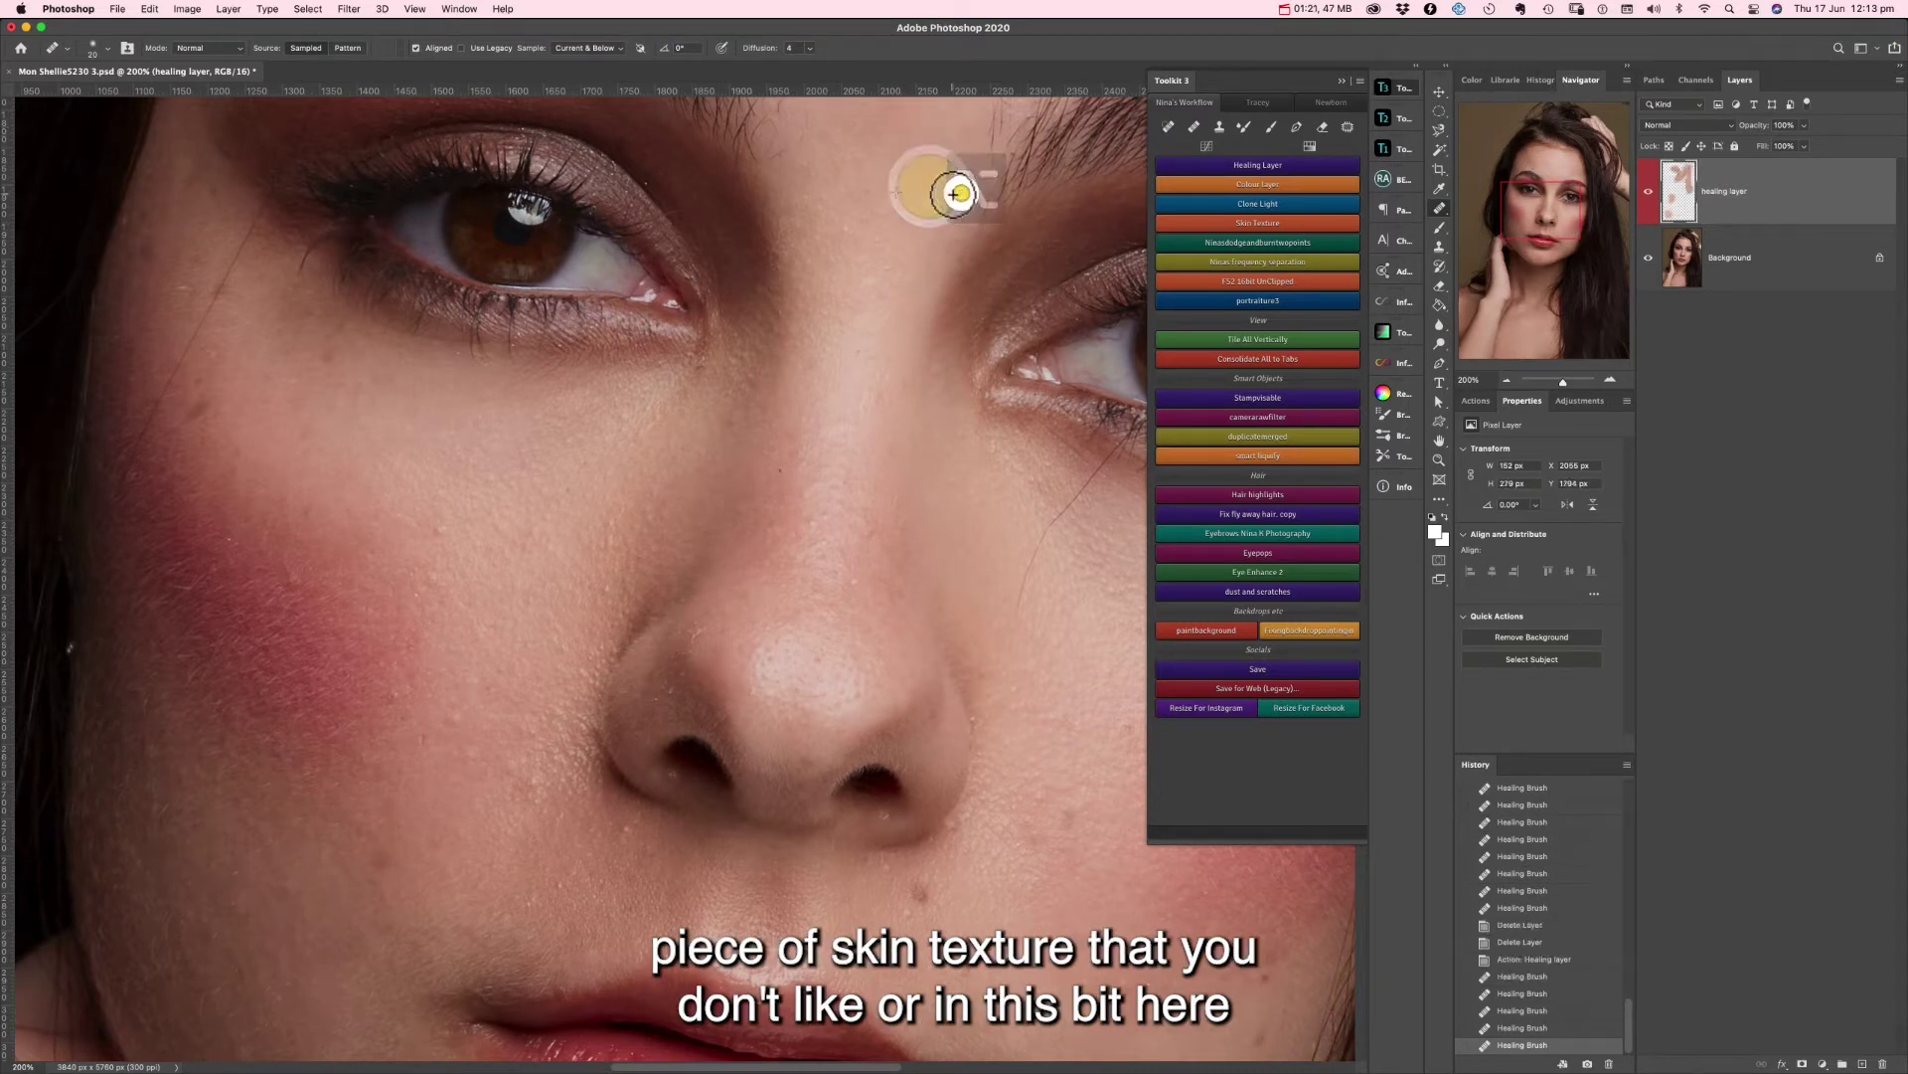
left_click(952, 208)
left_click_drag(929, 220, 935, 217)
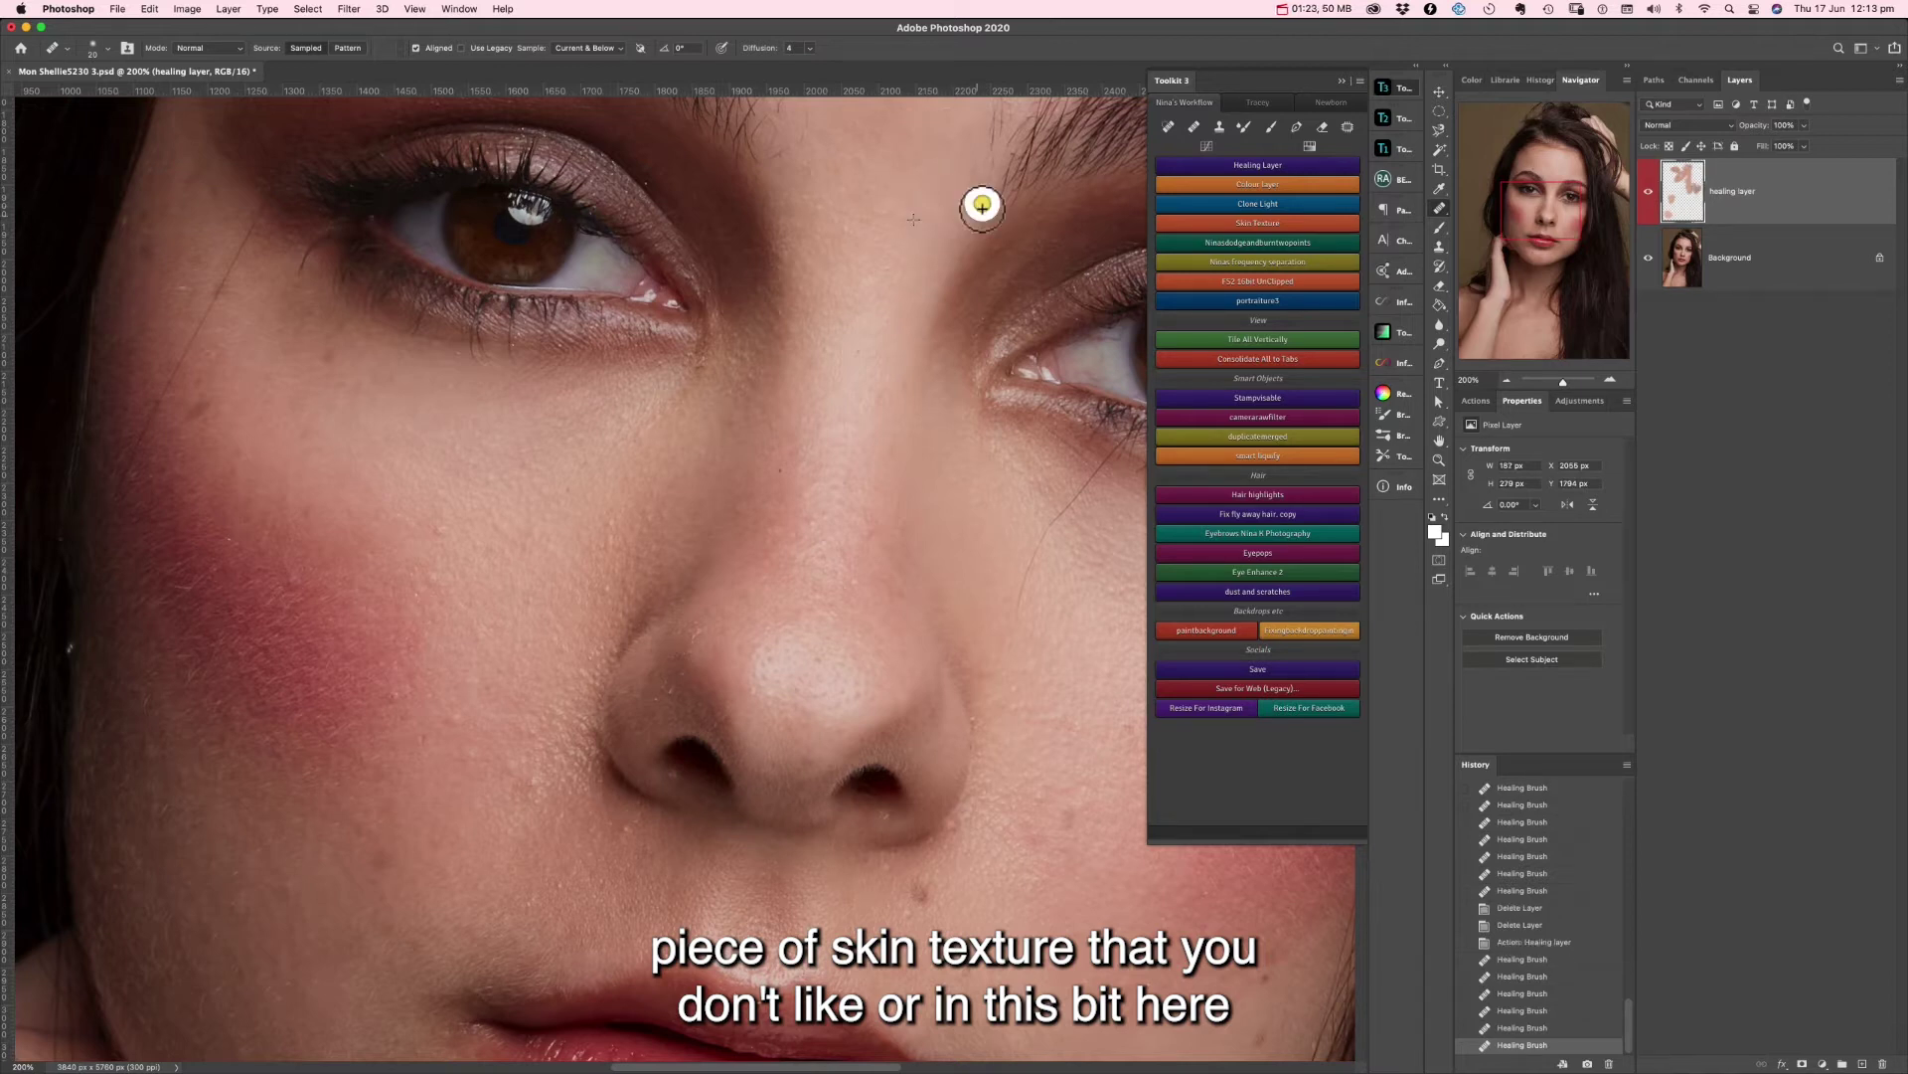
left_click(973, 152)
Heal the small spots below the left-hand eye, from the inner corner out to the upper cheek.
left_click(701, 366)
left_click(665, 376, "alt")
left_click(658, 369)
left_click(385, 361)
left_click(332, 361, "alt")
left_click(325, 358)
left_click(230, 419, "alt")
left_click(209, 405)
Heal the stray hairs and marks along the outer cheek and temple beside the left-hand eye, redoing one stroke and using a larger brush.
left_click_drag(209, 404, 192, 375)
mouse_move(143, 462)
left_mouse_down()
mouse_move(125, 457)
mouse_move(146, 474)
mouse_move(136, 443)
mouse_move(166, 379)
left_mouse_up()
key("super+z")
left_click(164, 481, "ctrl+alt")
left_click(187, 358, "alt")
key("bracketright")
key("bracketright")
key("bracketright")
left_click(251, 260, "alt")
left_click_drag(265, 211, 225, 280)
left_click(179, 297)
Heal the spots in and around the blush on the left-hand cheek, resizing the brush and resampling nearby skin.
left_click(234, 548)
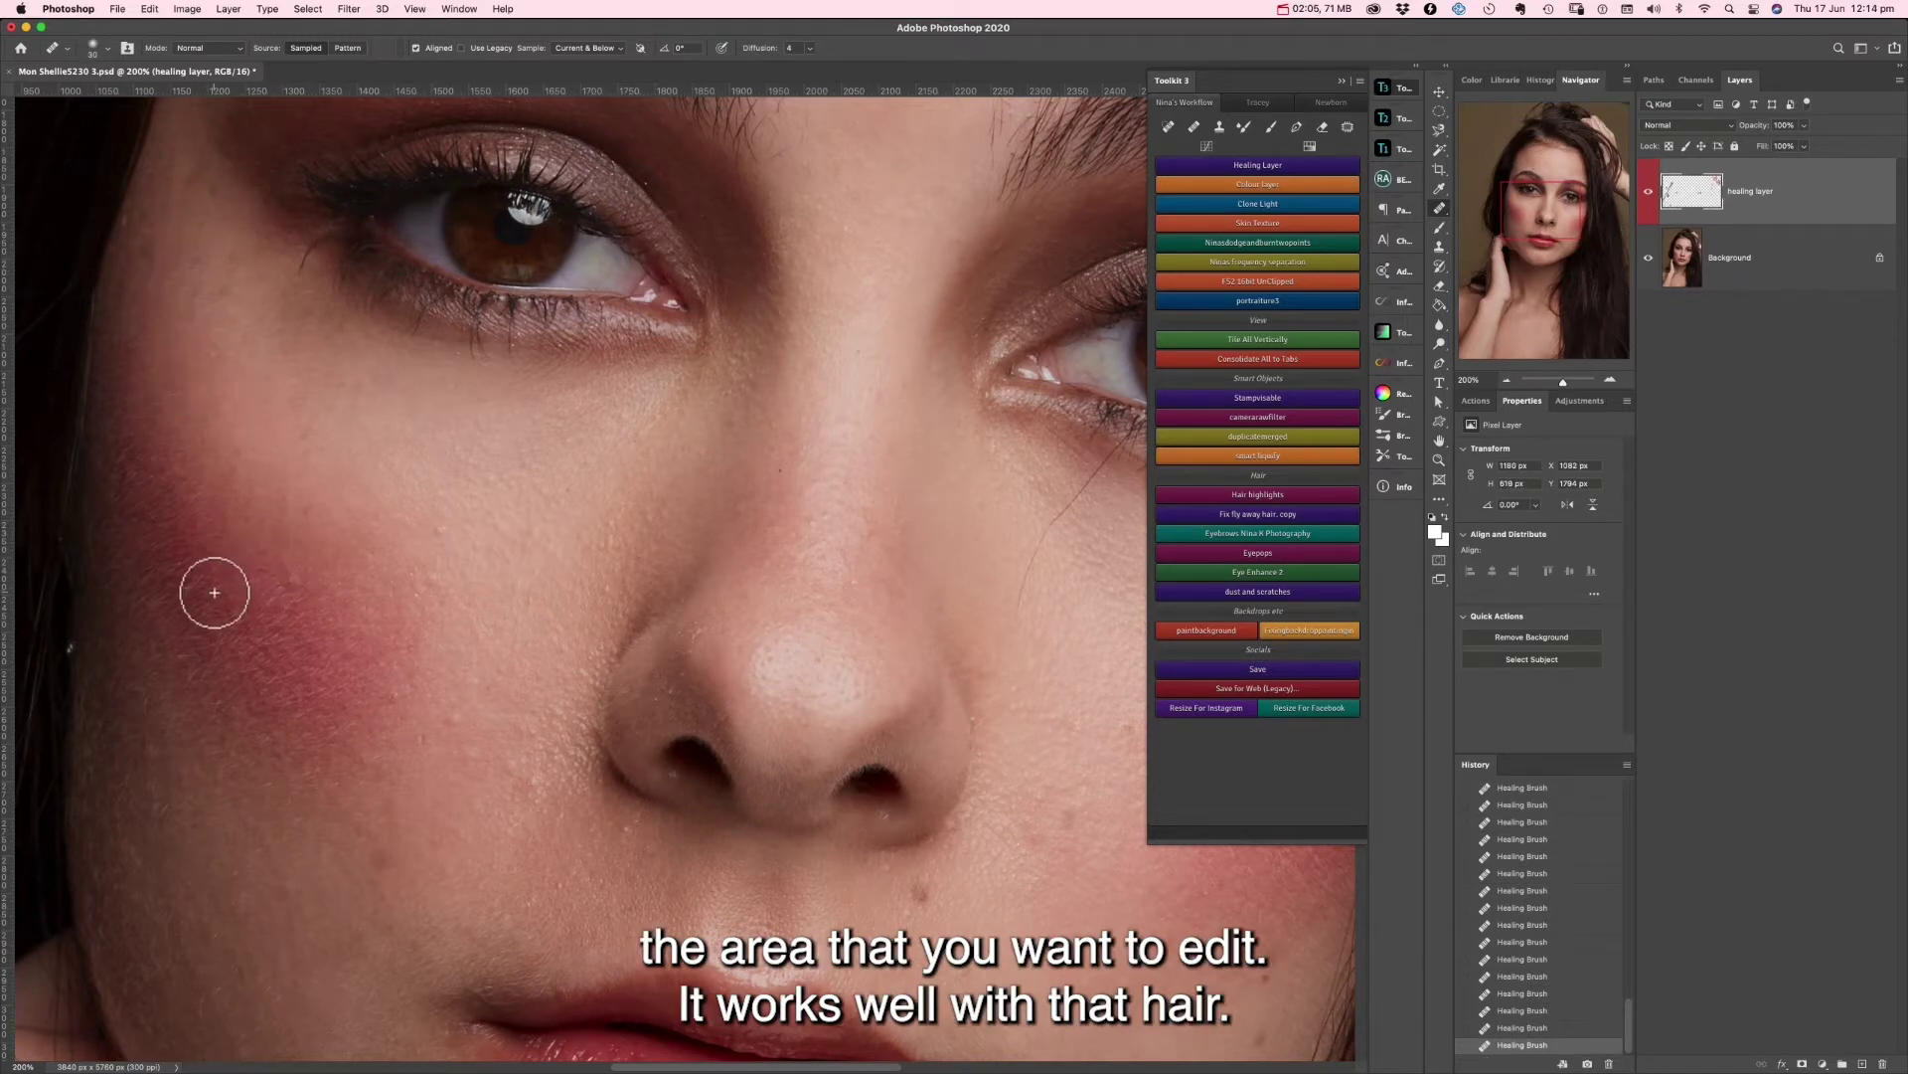
left_click_drag(221, 594, 205, 594, "ctrl+alt")
left_click(177, 589)
left_click(128, 607, "alt")
left_click(157, 584)
left_click(392, 682, "alt")
left_click(433, 737)
left_click(434, 746, "alt")
left_click(395, 705)
left_click(440, 724)
Heal the spots on the left-hand cheek below the blush and on the skin above the corner of the mouth.
left_click(528, 729, "alt")
left_click(511, 785)
left_click(533, 788)
left_click(630, 831, "alt")
left_click(580, 885)
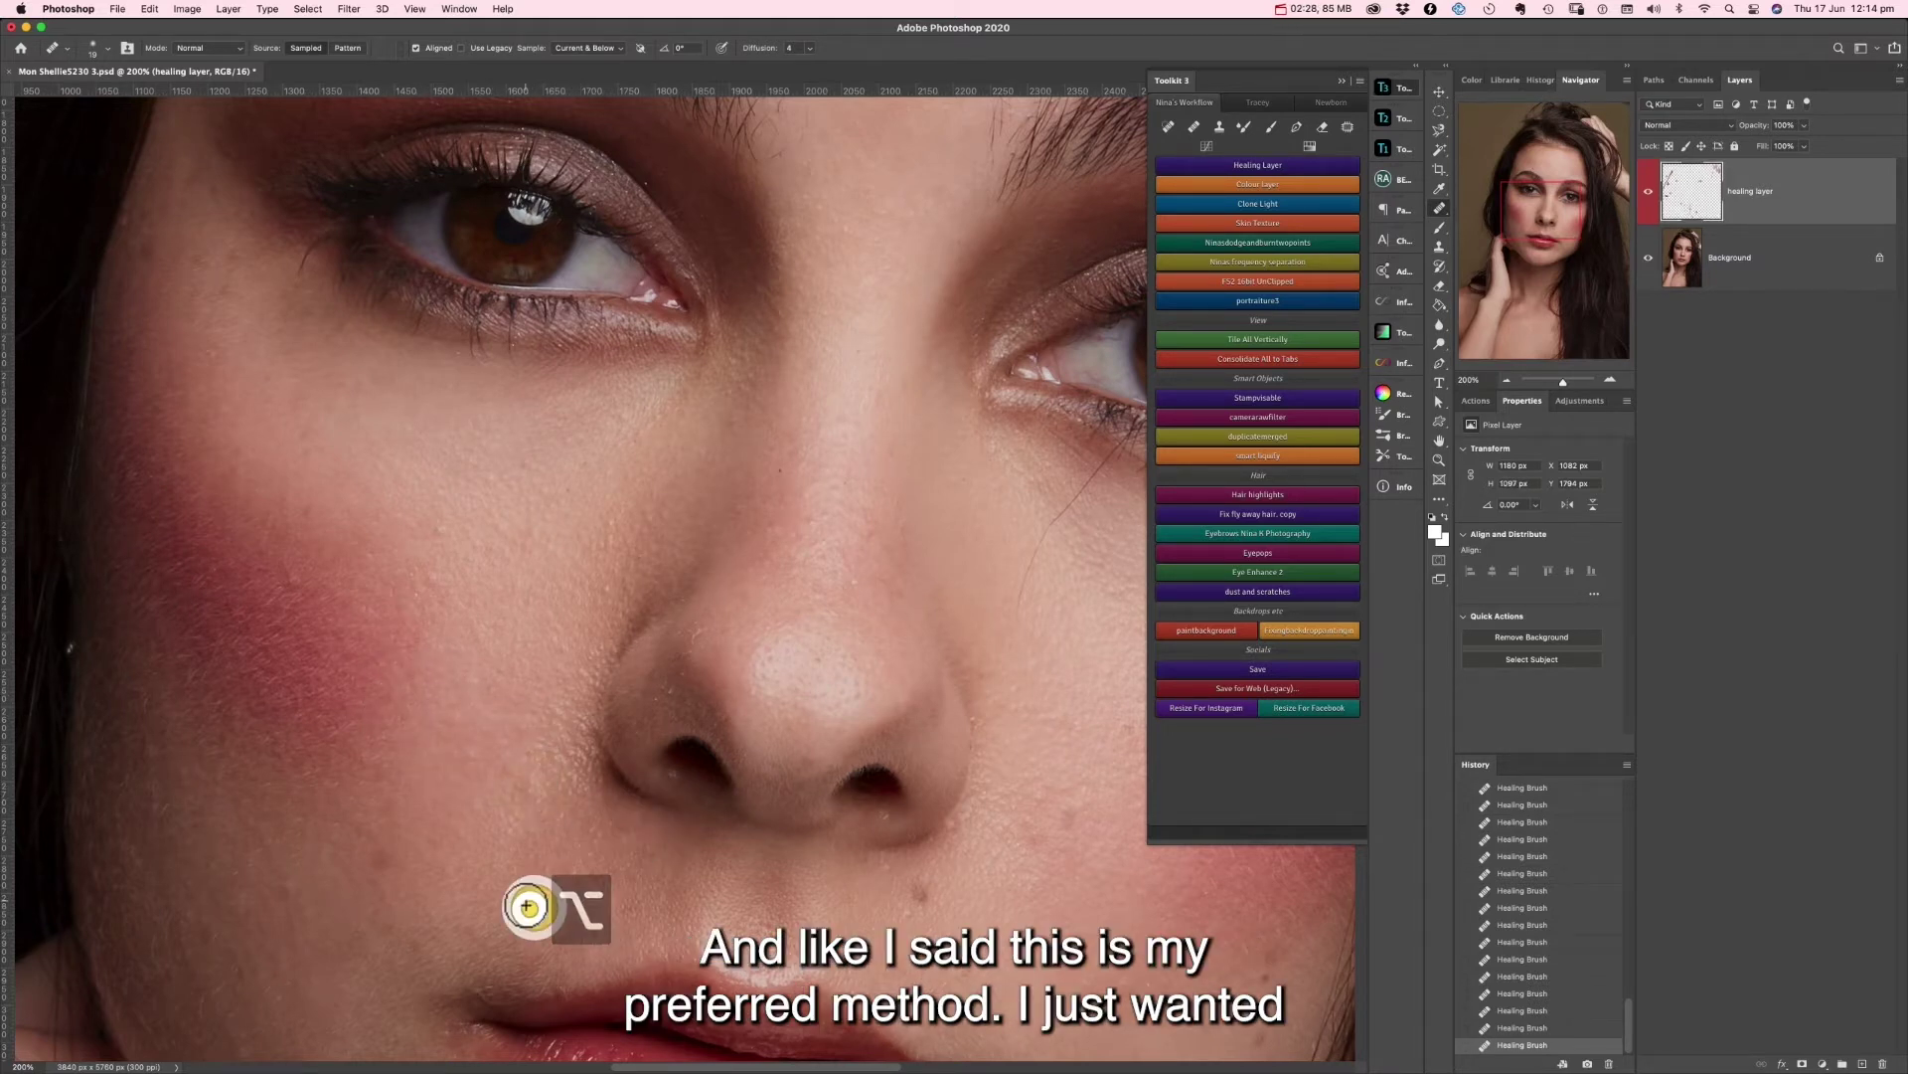
Heal the spots on the side and bridge of the nose, and collapse the Toolkit panel to uncover the image.
left_click(678, 681, "alt")
left_click(695, 647)
left_click(669, 630, "alt")
left_click(781, 470)
left_click(1341, 81)
left_click(438, 559, "alt")
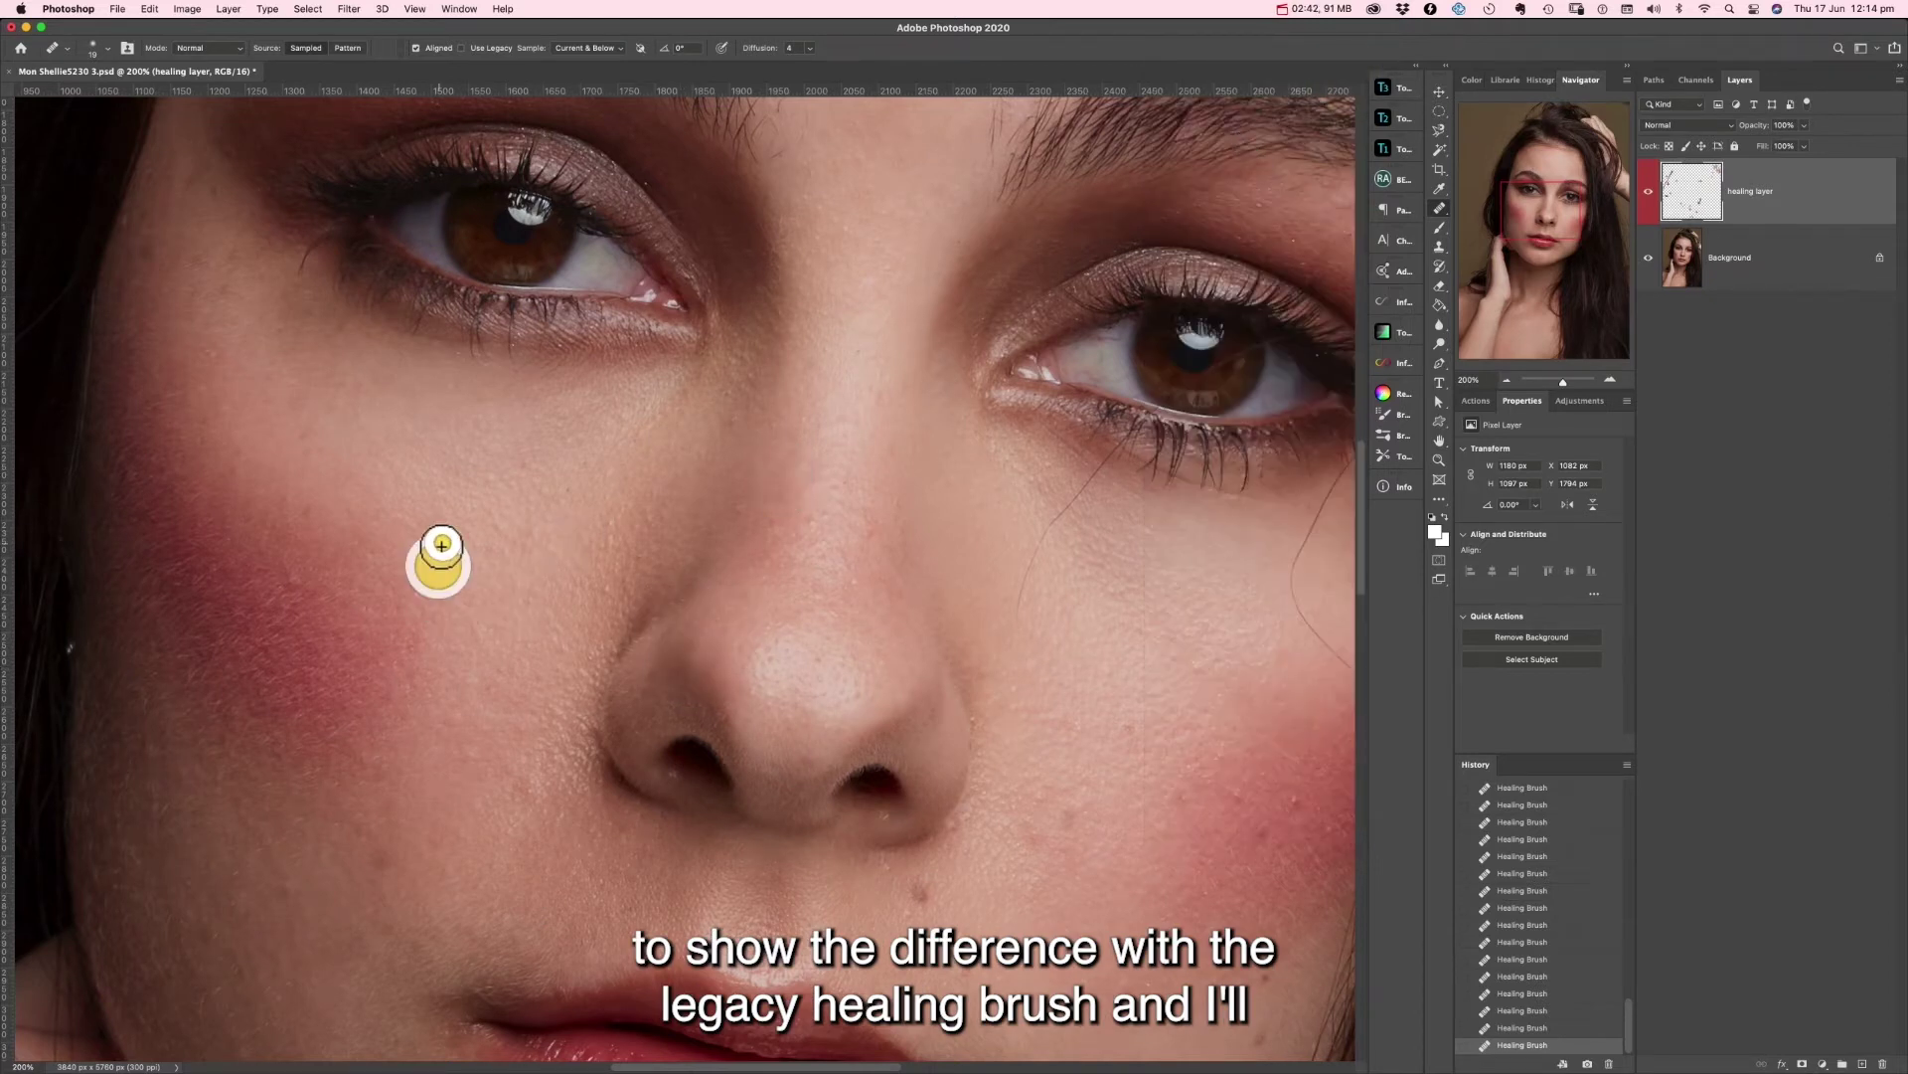
Paint out the stray hairs below the right-hand eye and along the outer edge of that cheek on the healing layer.
mouse_move(1115, 465)
left_mouse_down()
mouse_move(1056, 520)
mouse_move(1014, 616)
left_mouse_up()
left_click(1079, 545, "alt")
left_click_drag(1058, 537, 1053, 517)
mouse_move(1333, 490)
left_mouse_down()
mouse_move(1289, 596)
mouse_move(1356, 671)
left_mouse_up()
left_click(1329, 646)
Heal the remaining spots on the right-hand cheek, beside the nose and around the left-hand nostril.
left_click(1292, 794)
left_click(603, 594)
left_click(676, 780)
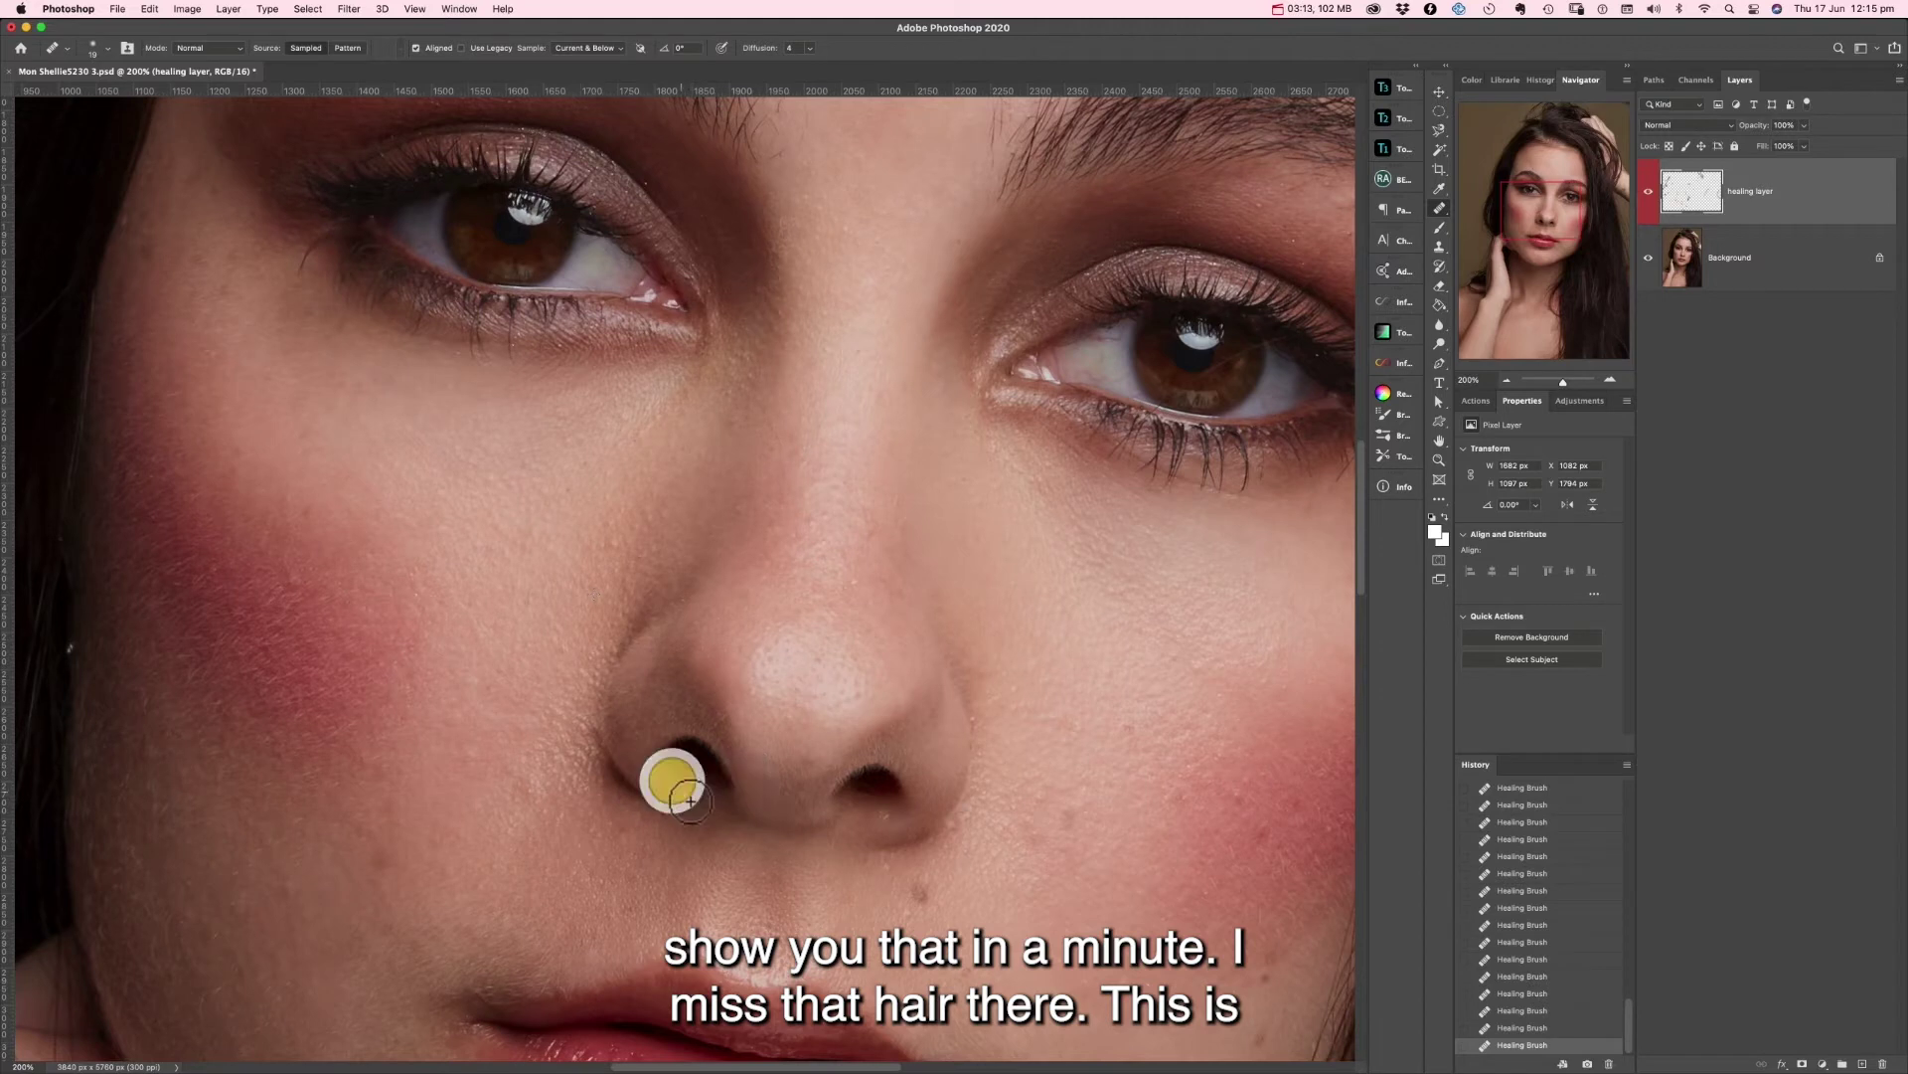
Compare the skin before and after retouching by toggling the healing layer's visibility.
left_click(1648, 191)
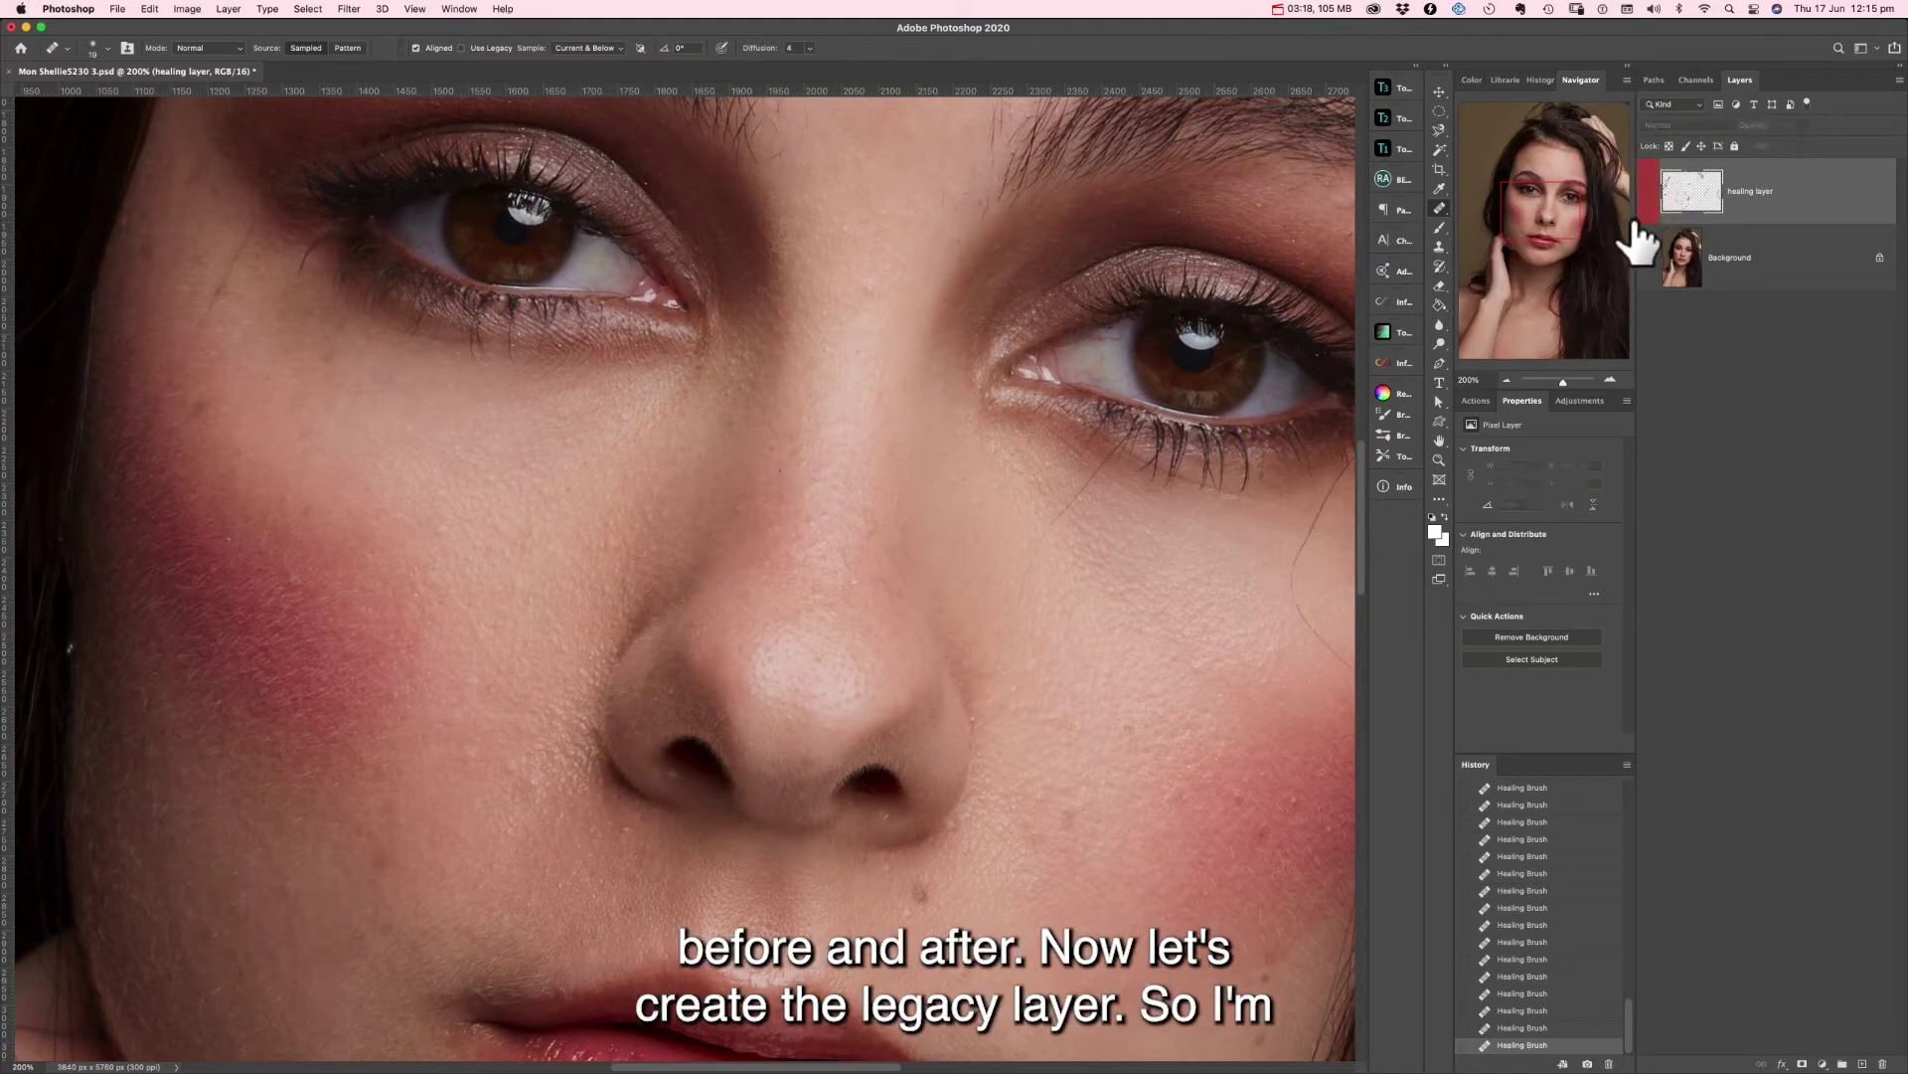
left_click(1650, 191)
left_click(1652, 194)
left_click(1650, 191)
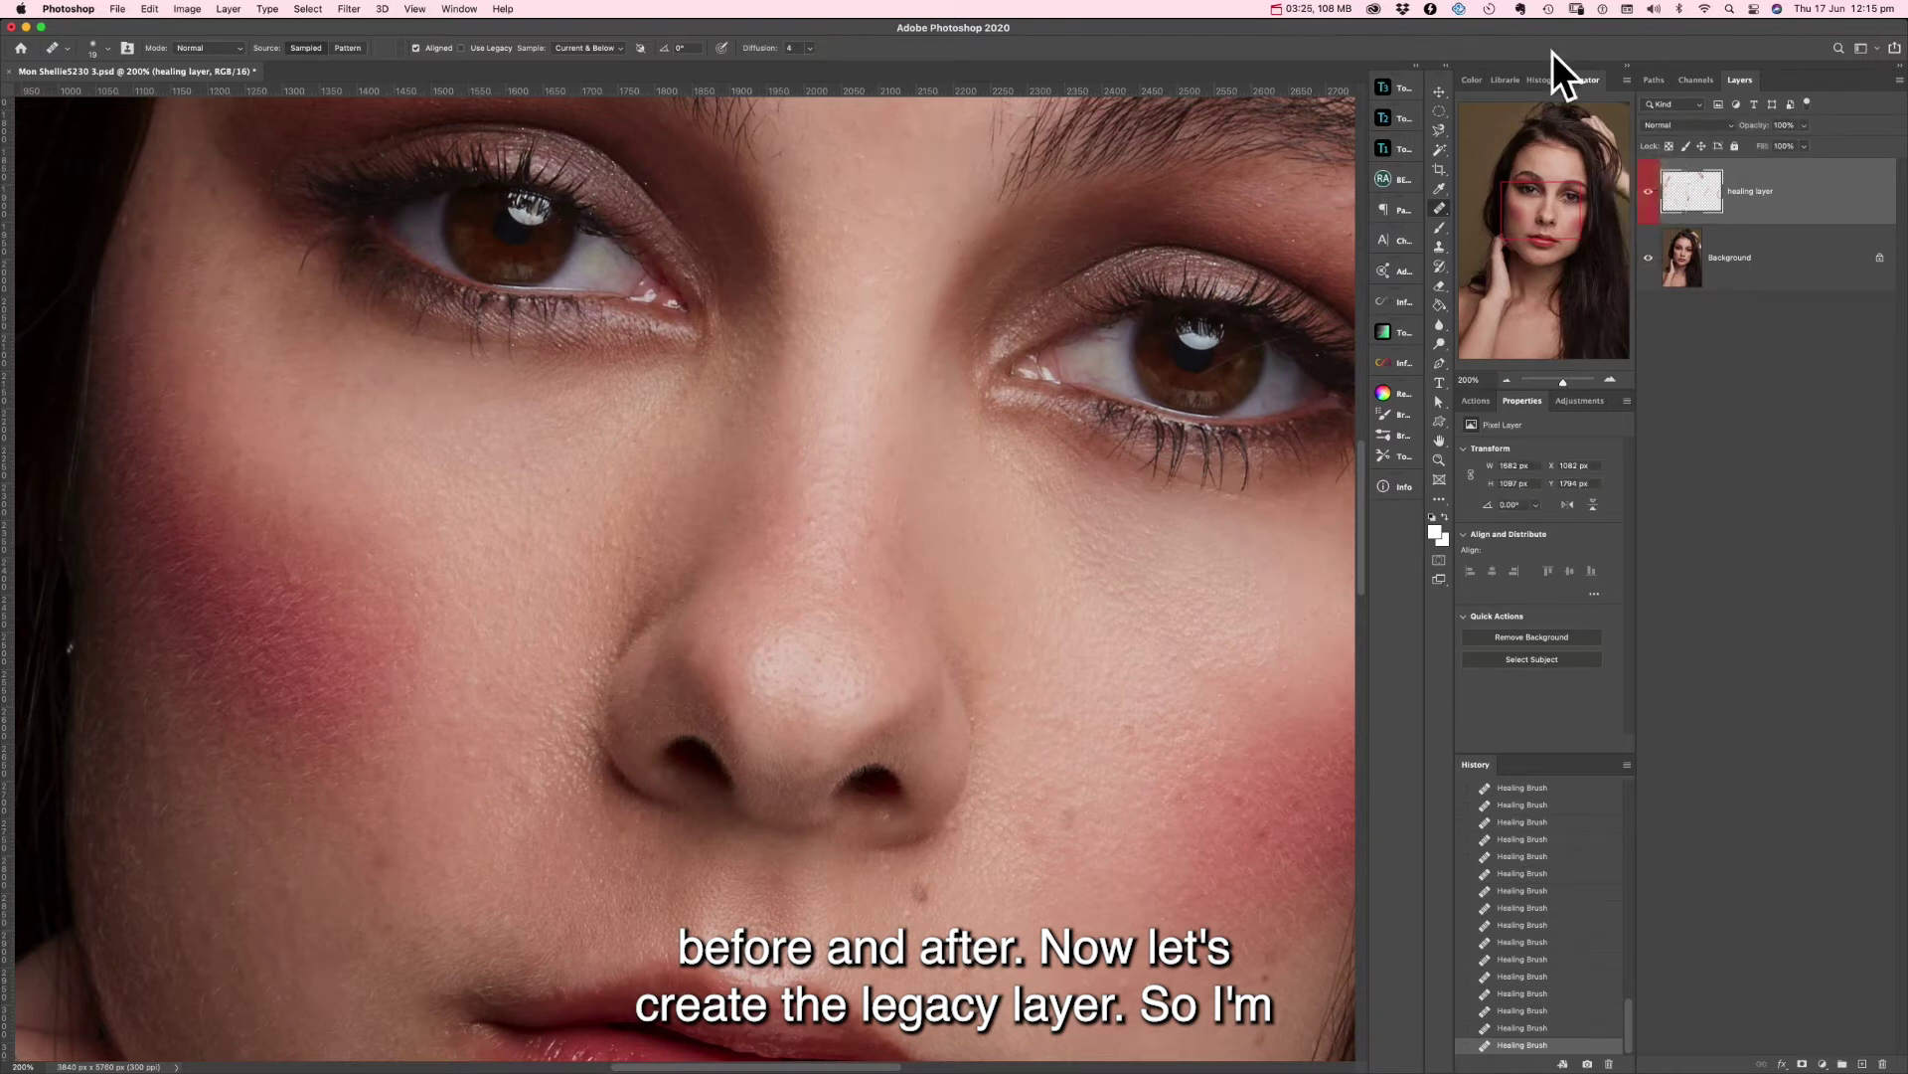
Hide the healing layer and add a new blank layer named "legacy healing" above it.
left_click(1652, 191)
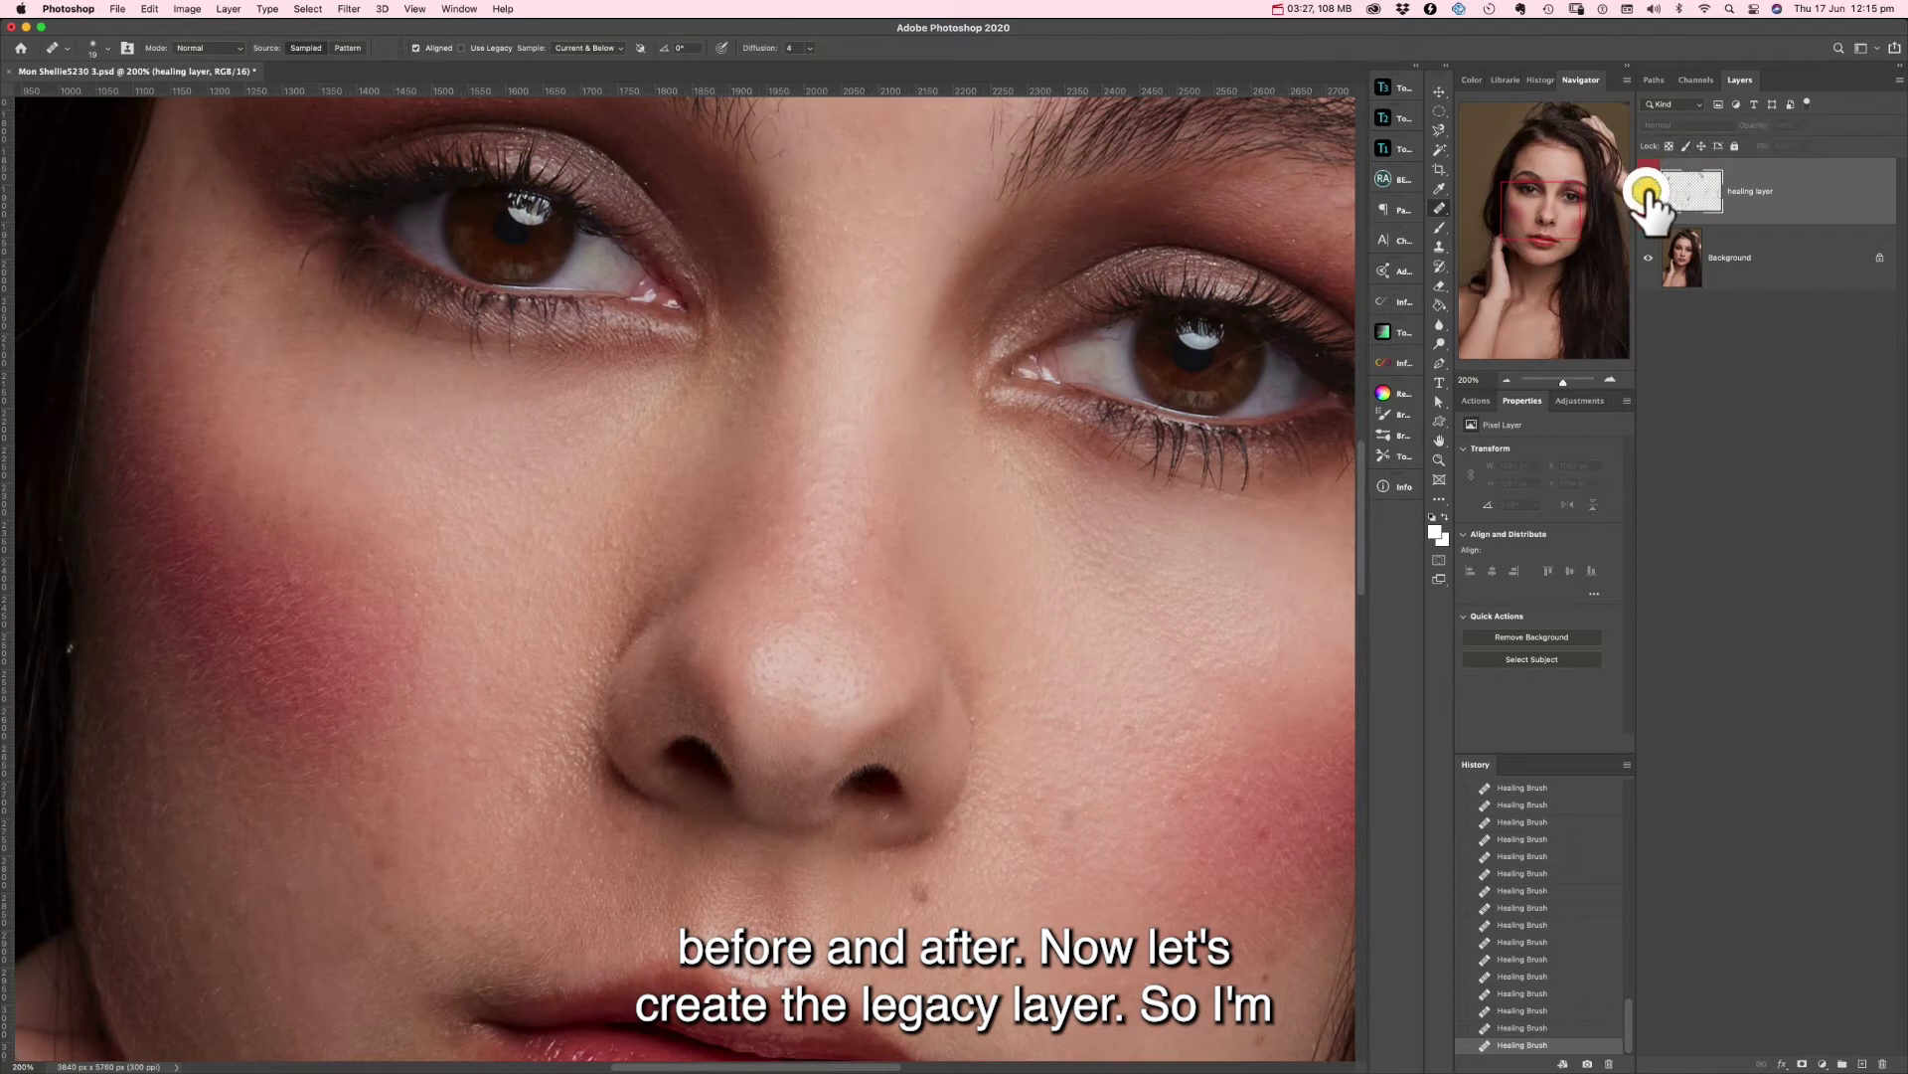
left_click(1864, 1063)
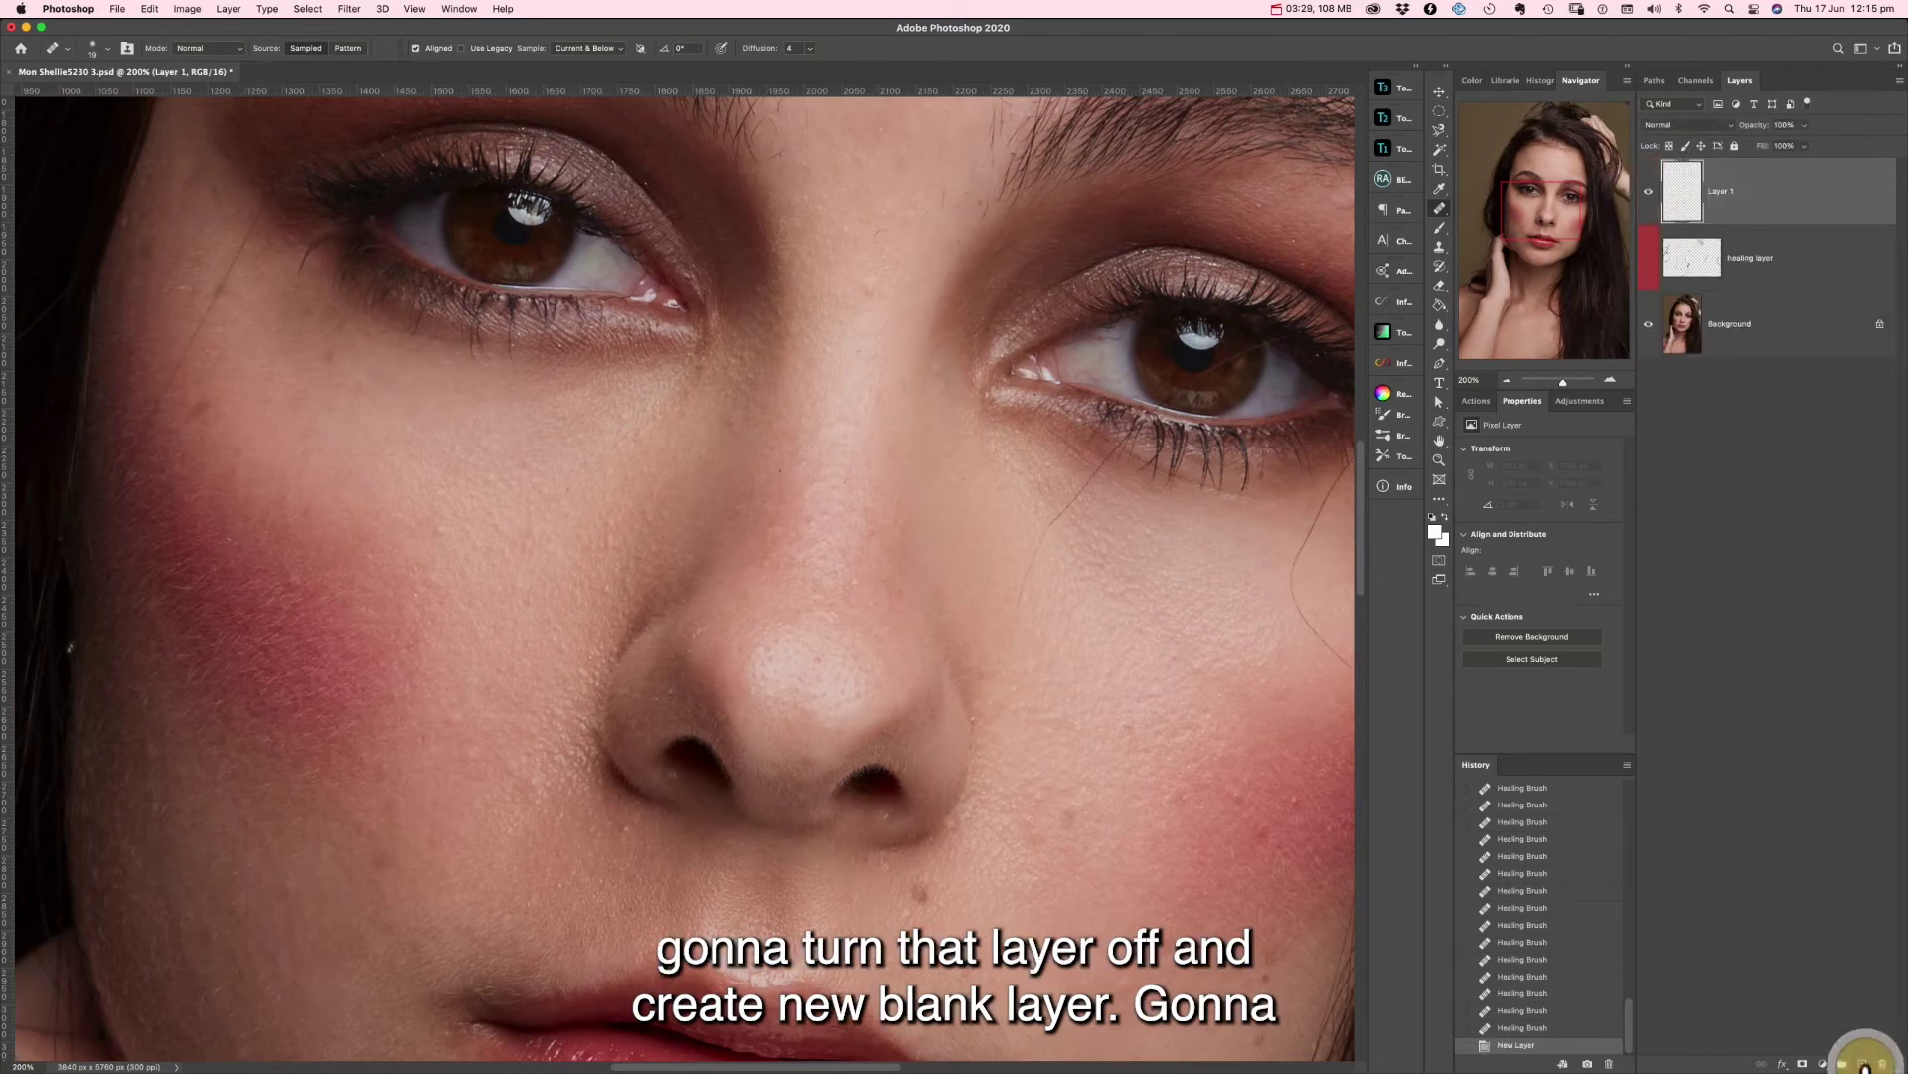
left_click(1730, 192)
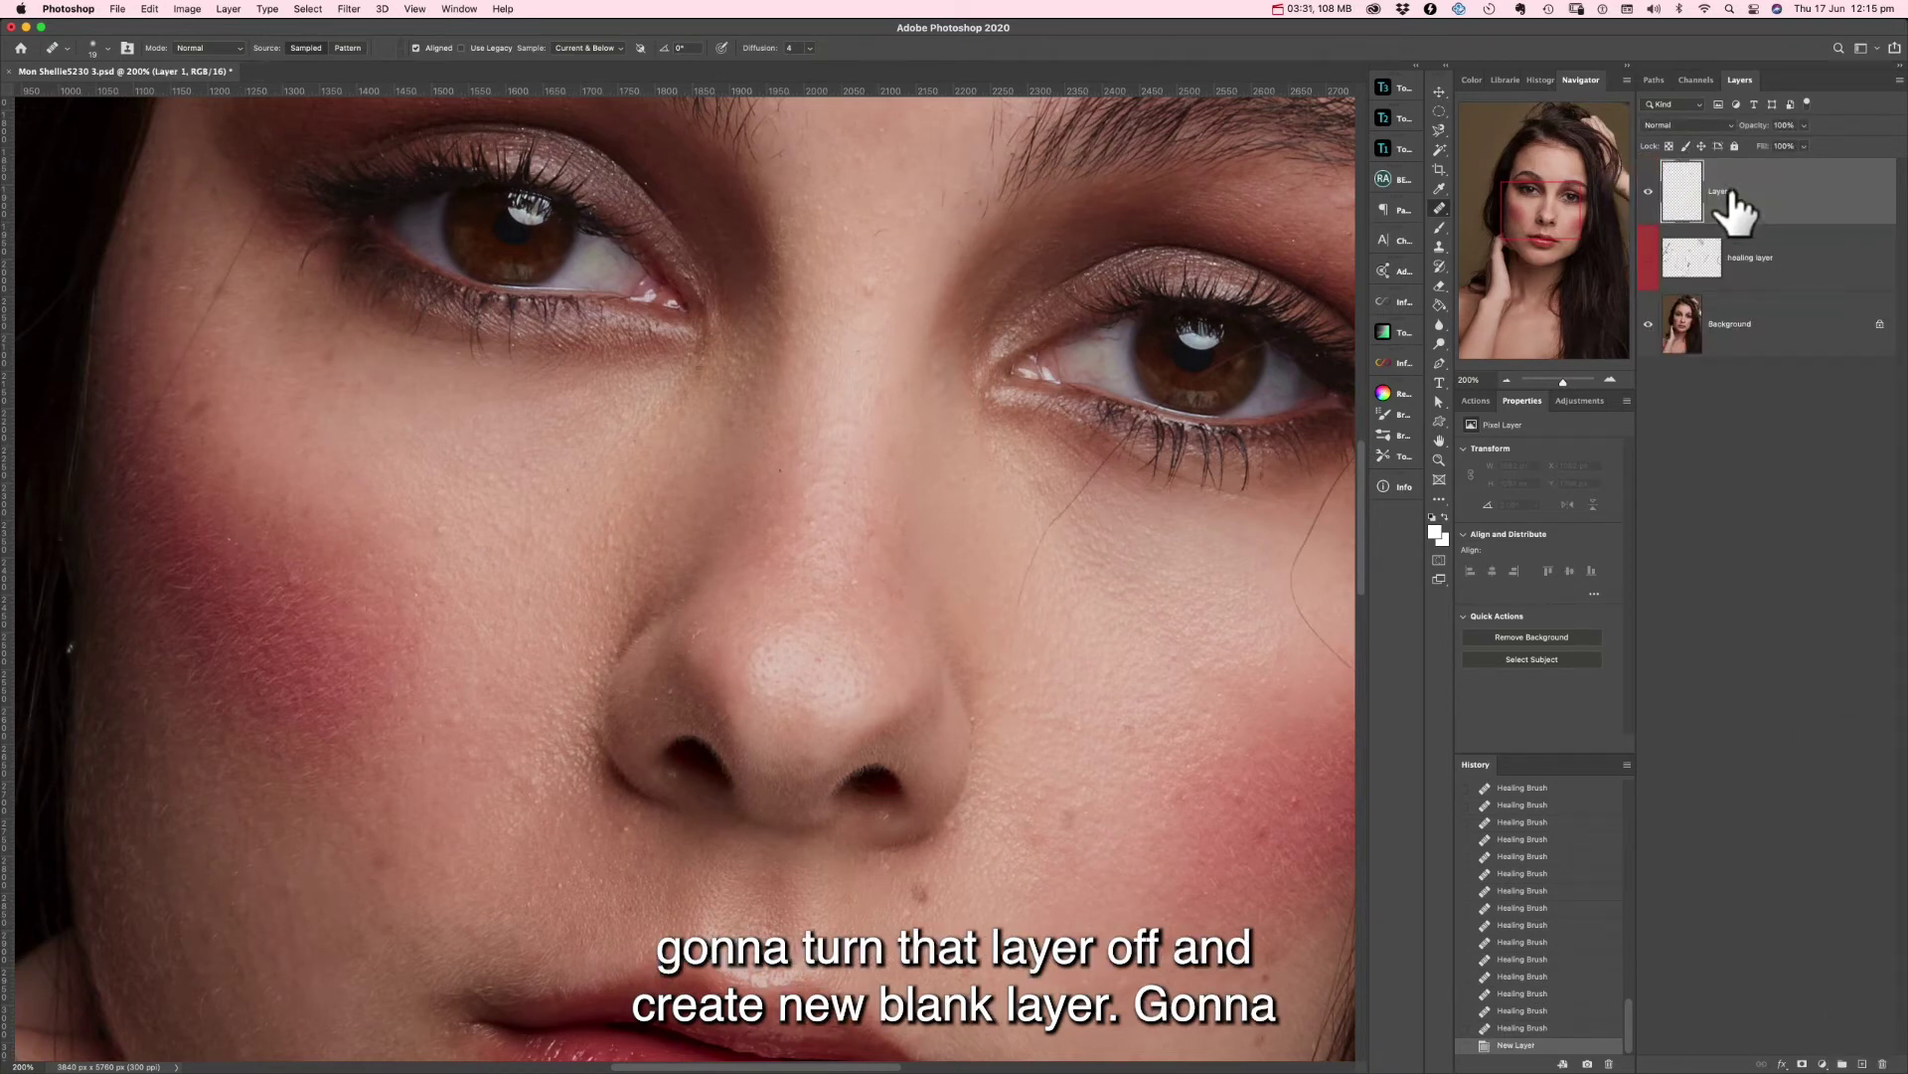
double_click(1720, 192)
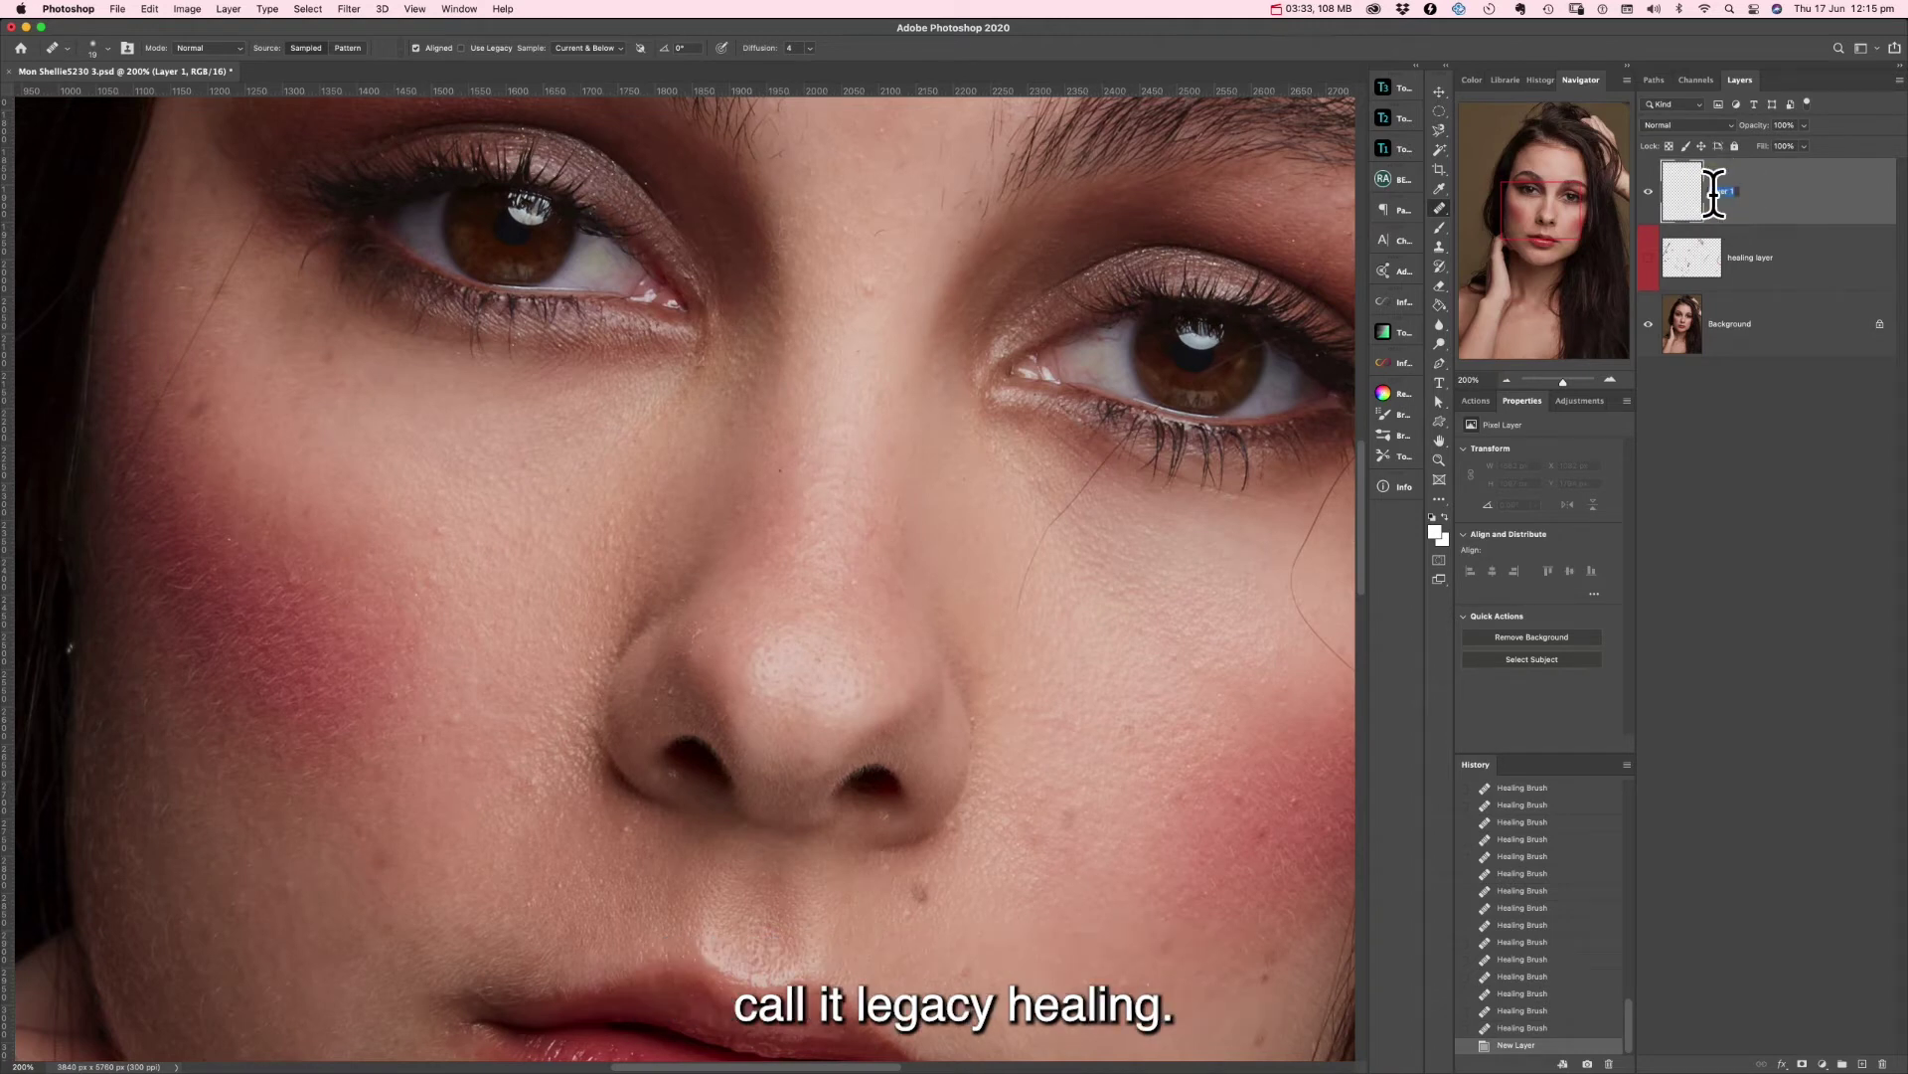
type("legacy")
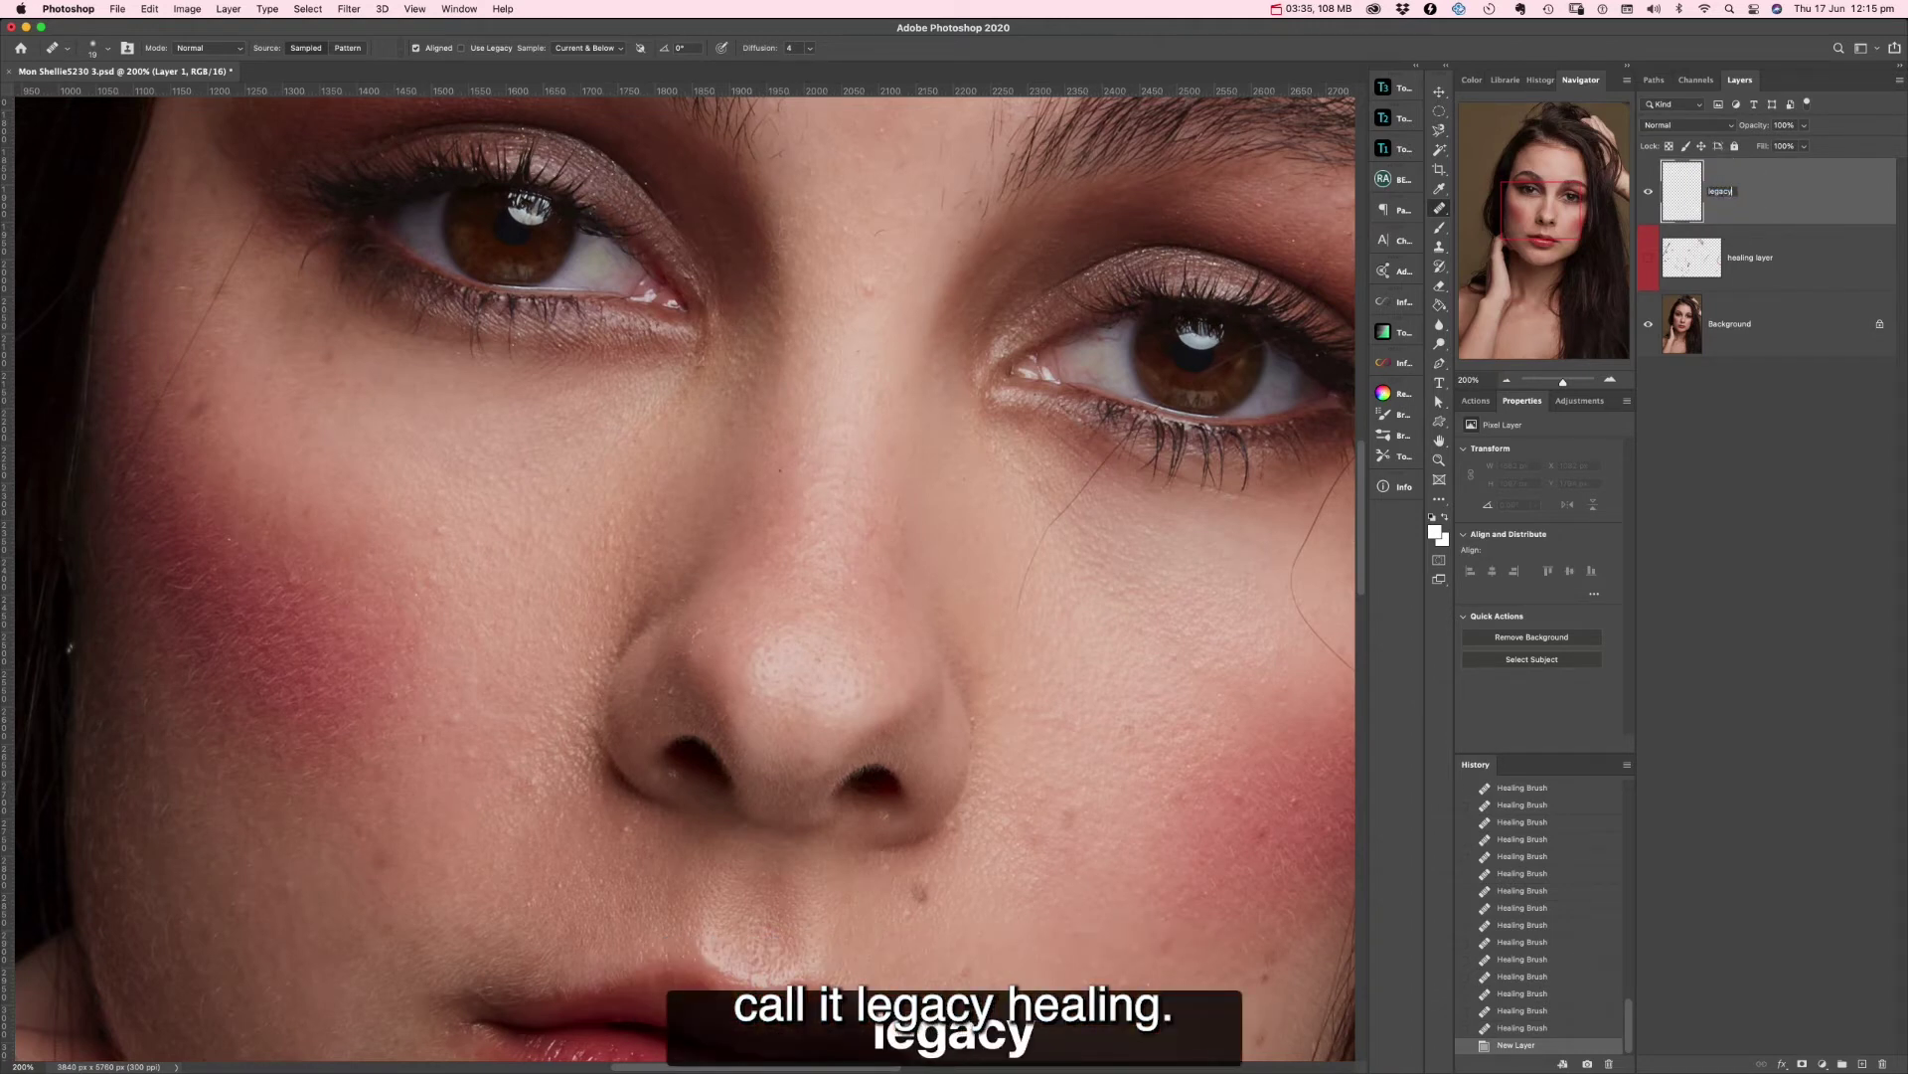
type(" healing")
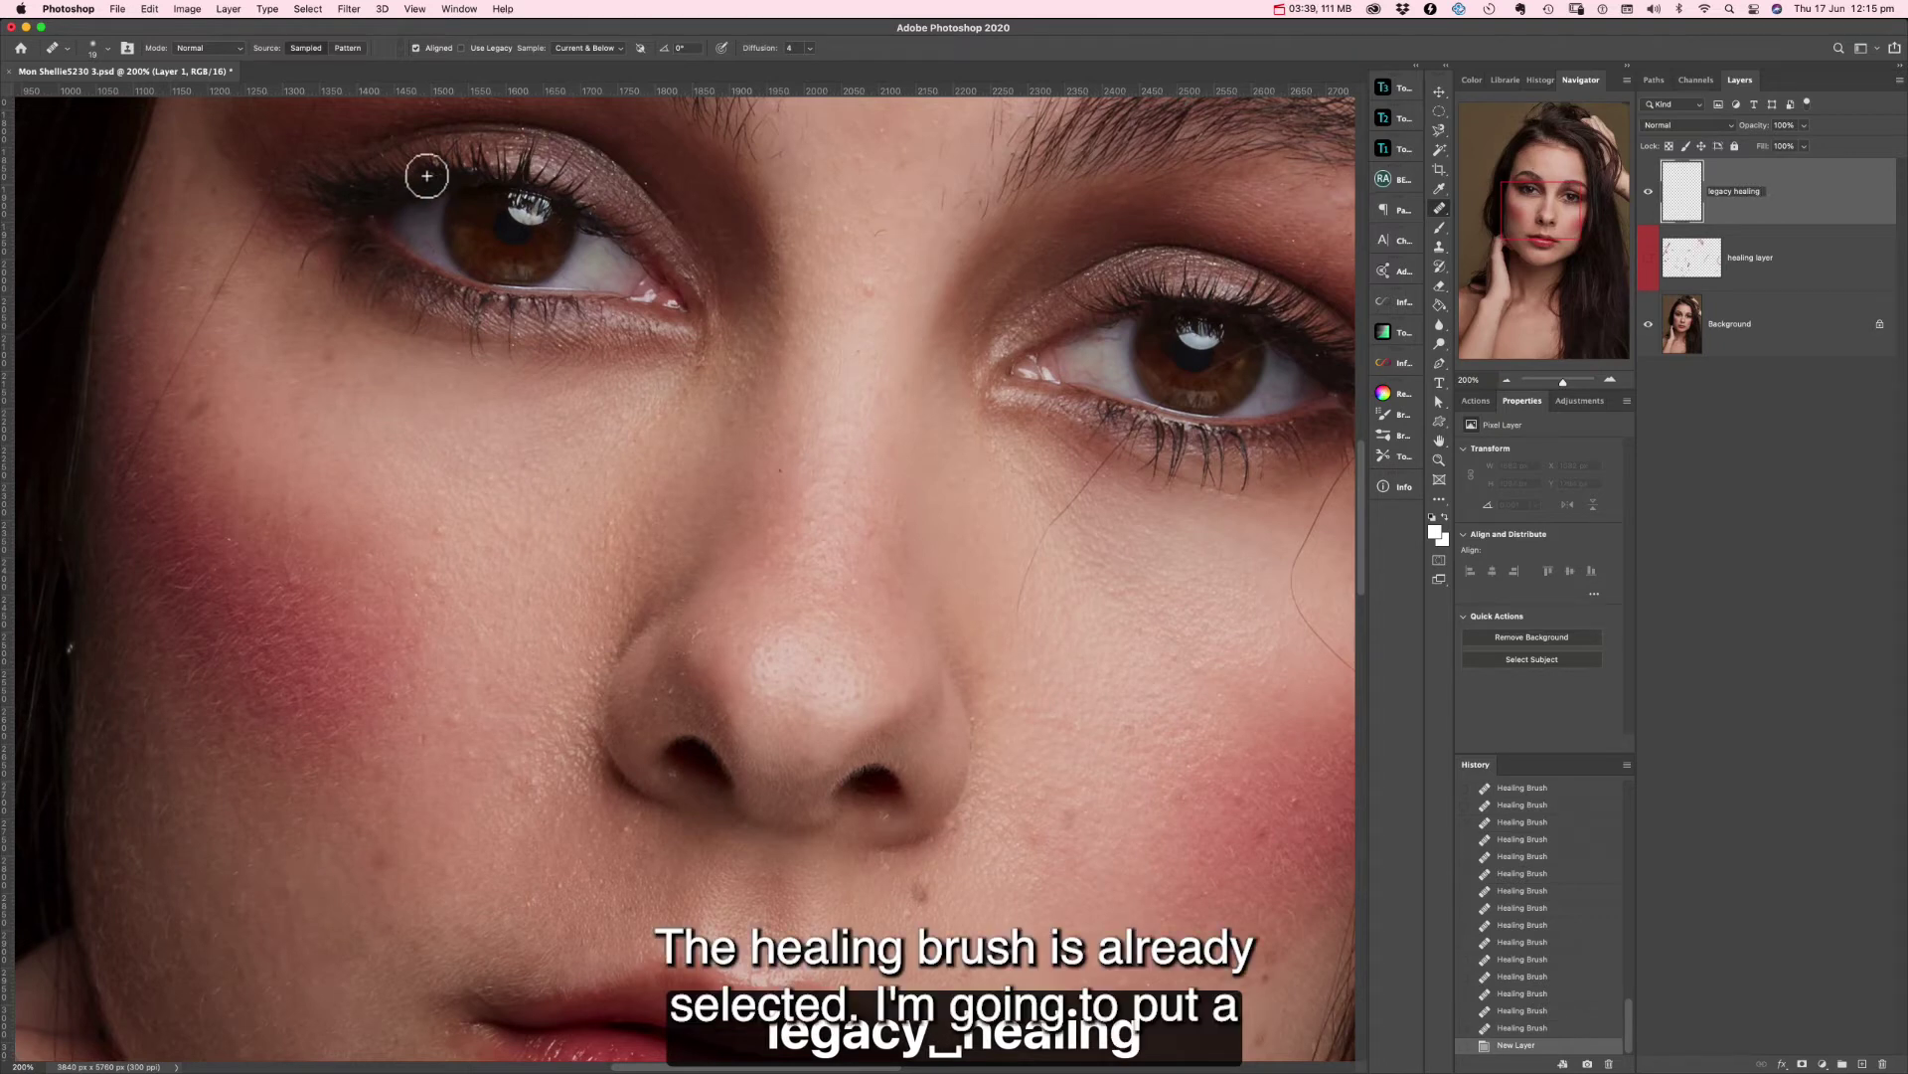
key("Return")
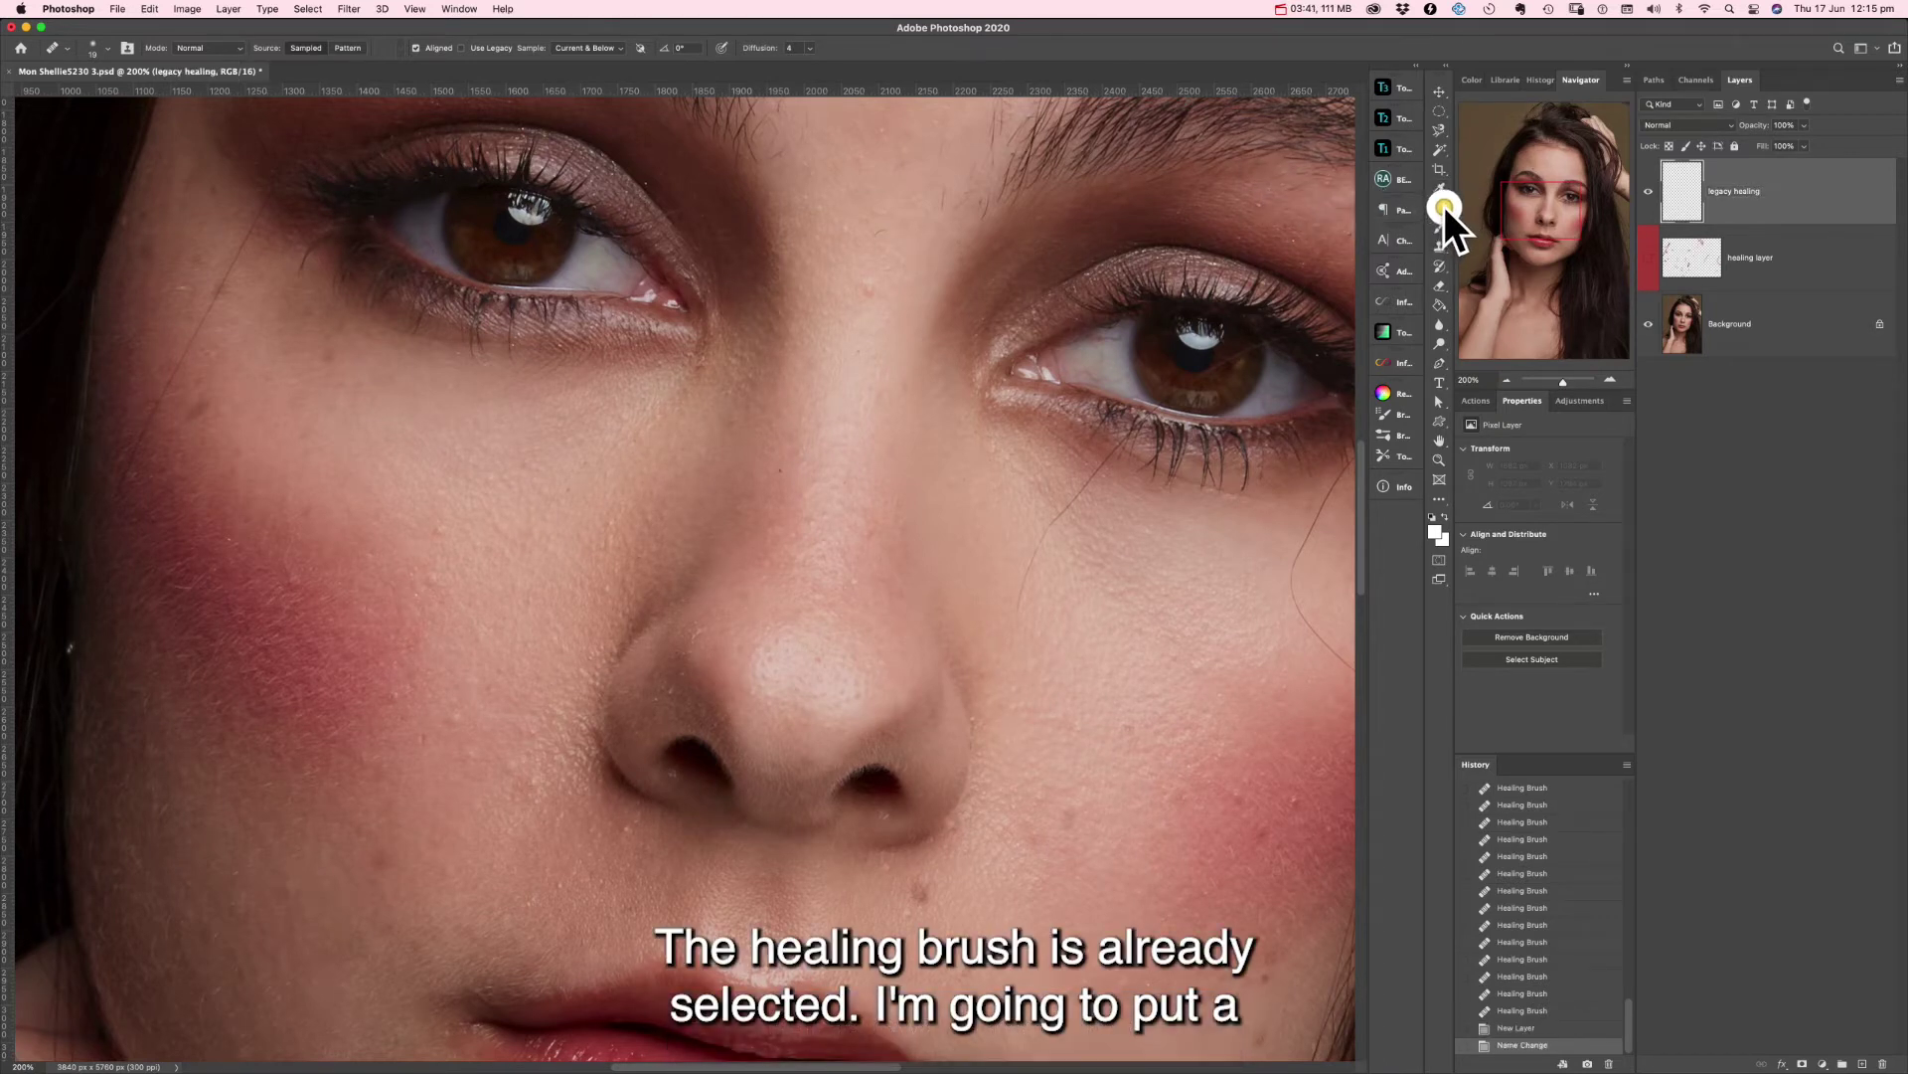
Turn on Use Legacy for the Healing Brush and adjust the brush size for the stray hairs.
left_click(1469, 225)
left_click(463, 47)
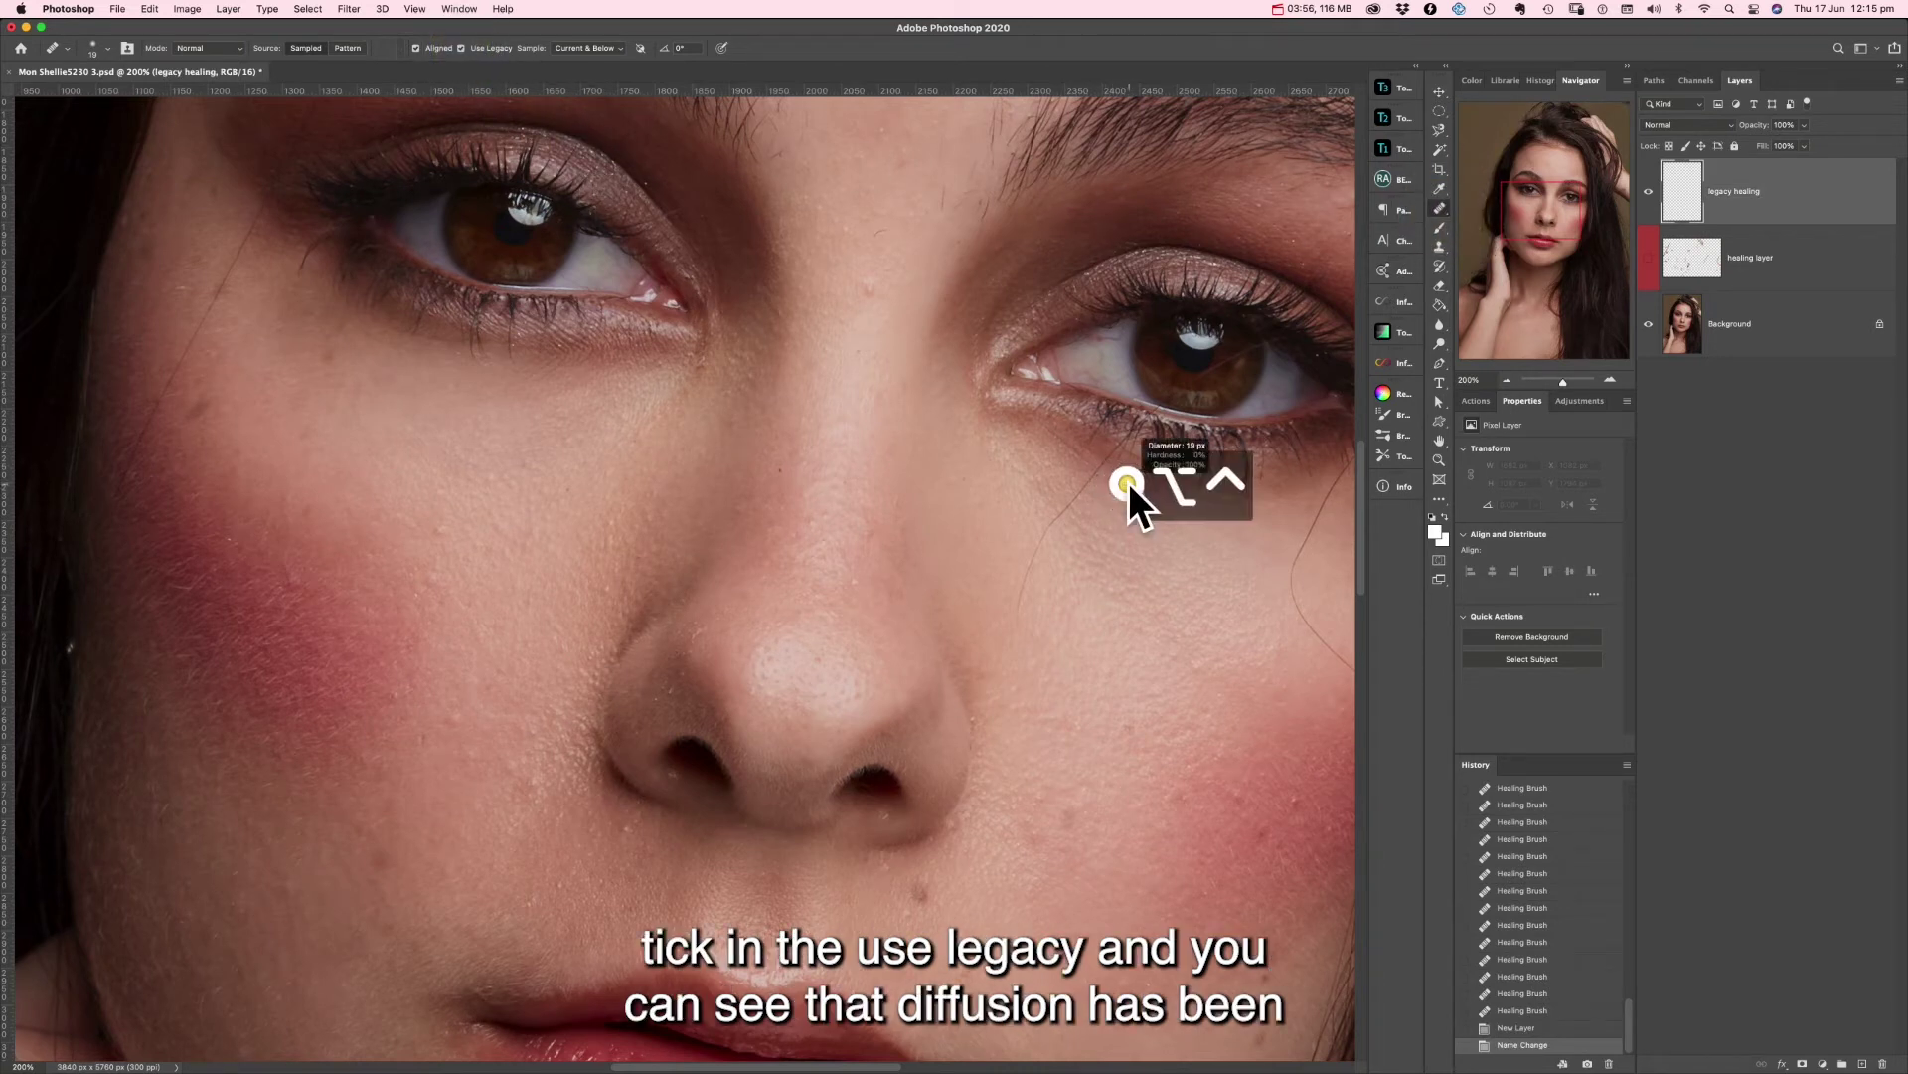
left_click_drag(1128, 481, 1118, 461)
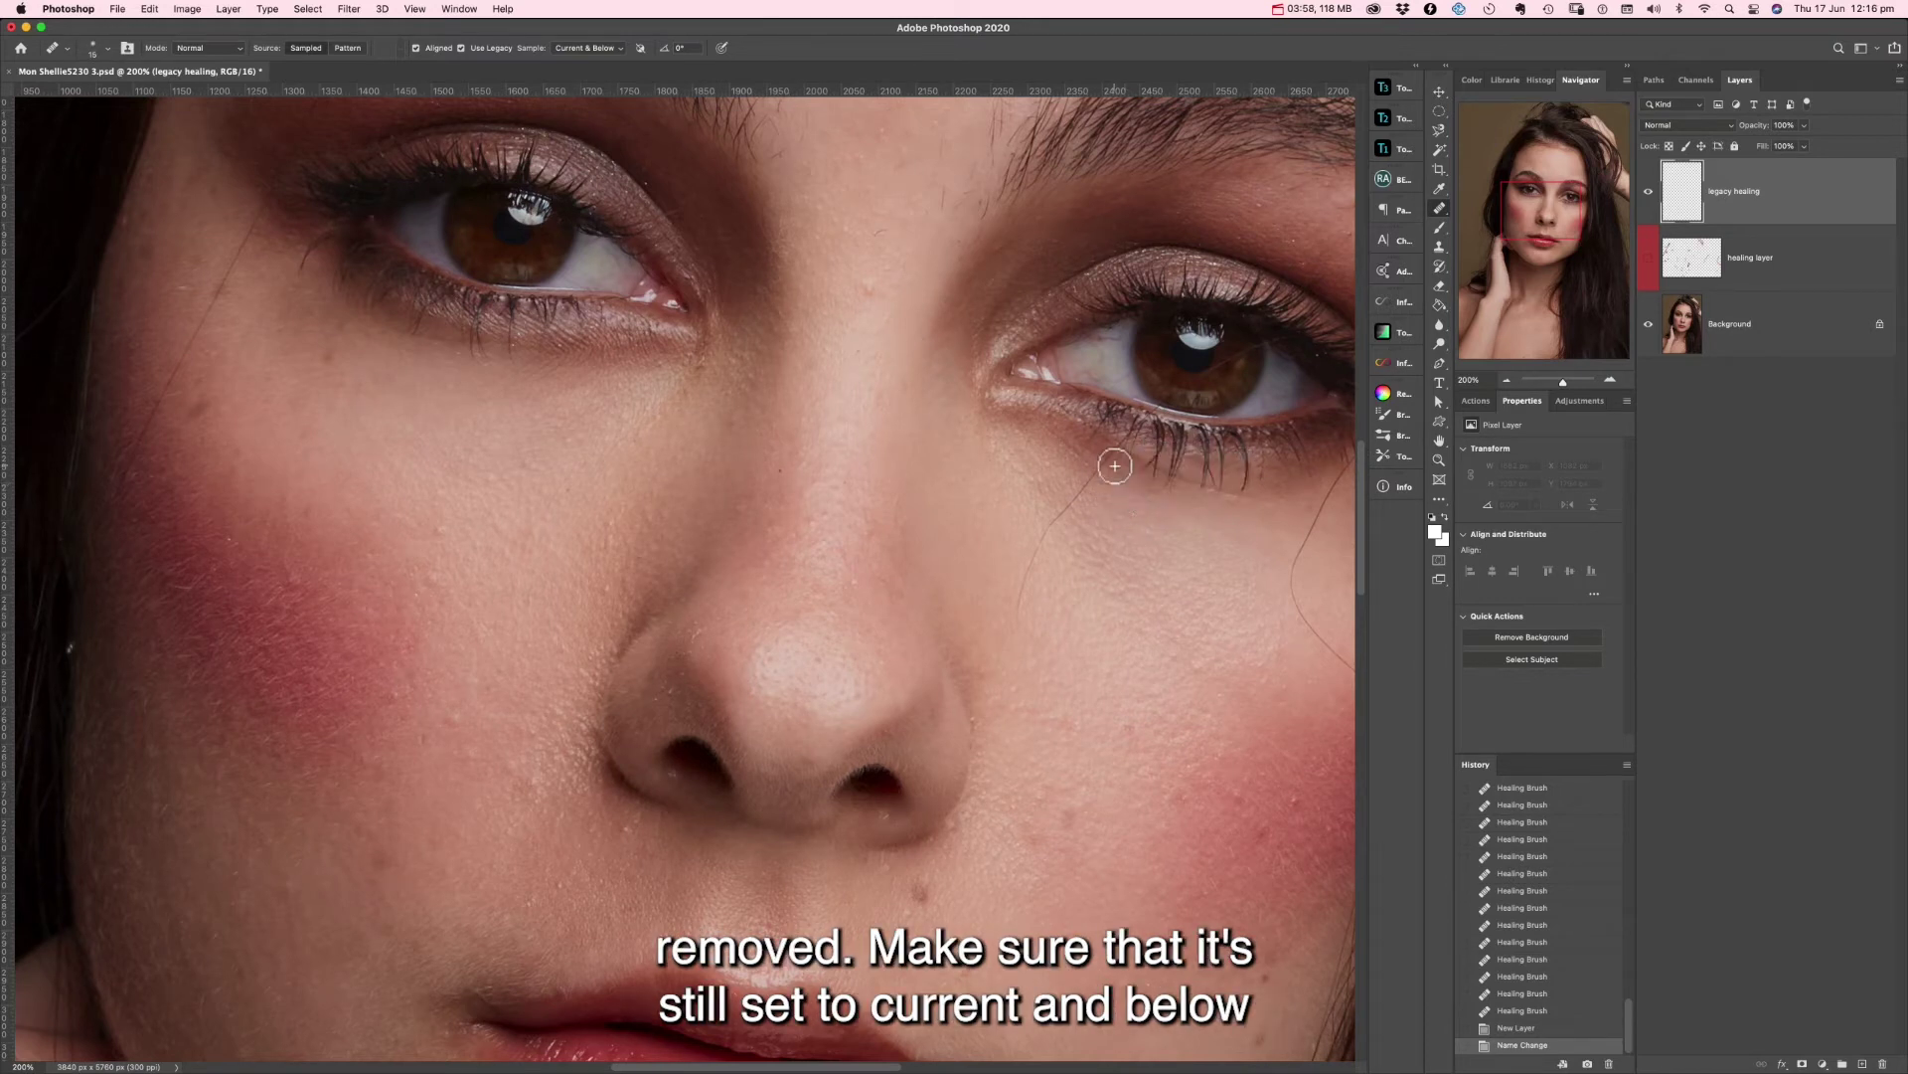
Paint out the stray hairs below the right-hand eye and on the outer cheek with the legacy Healing Brush.
left_click(1113, 466, "alt")
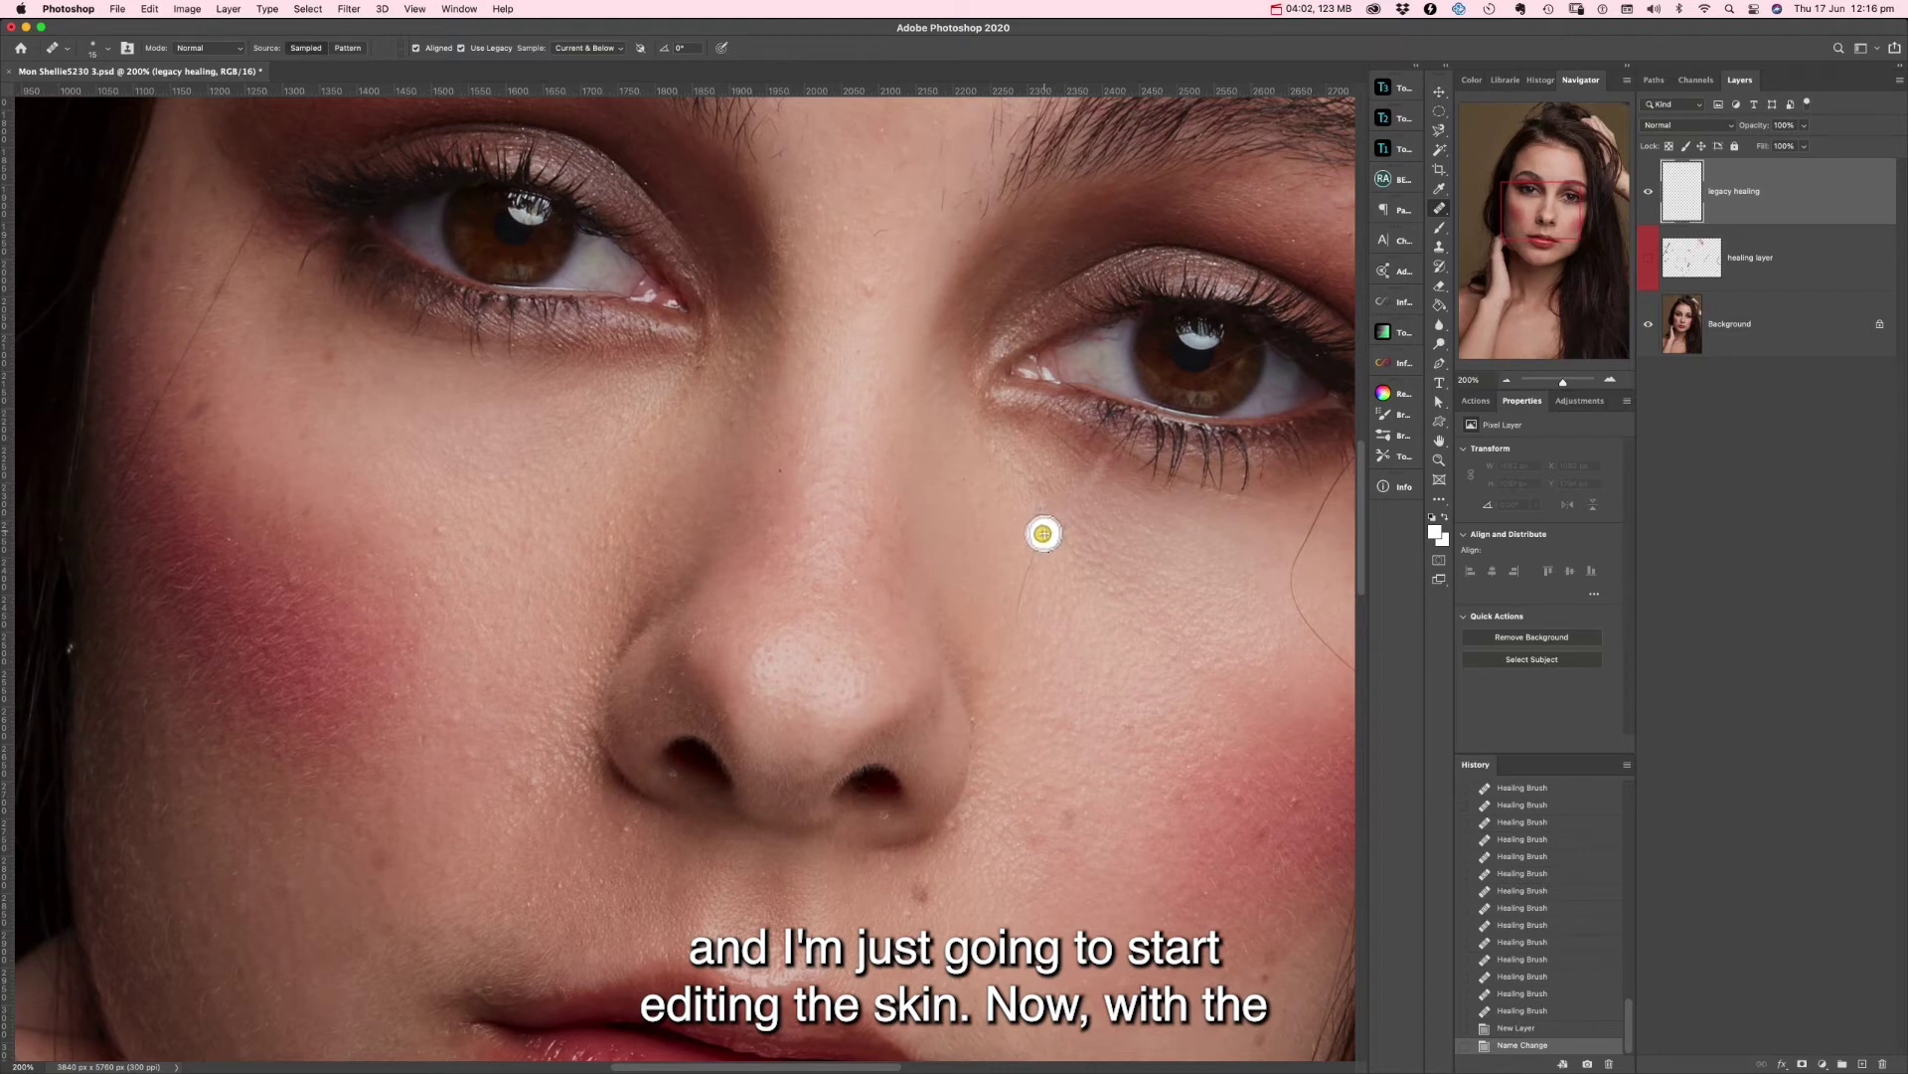
left_click_drag(1022, 588, 999, 641)
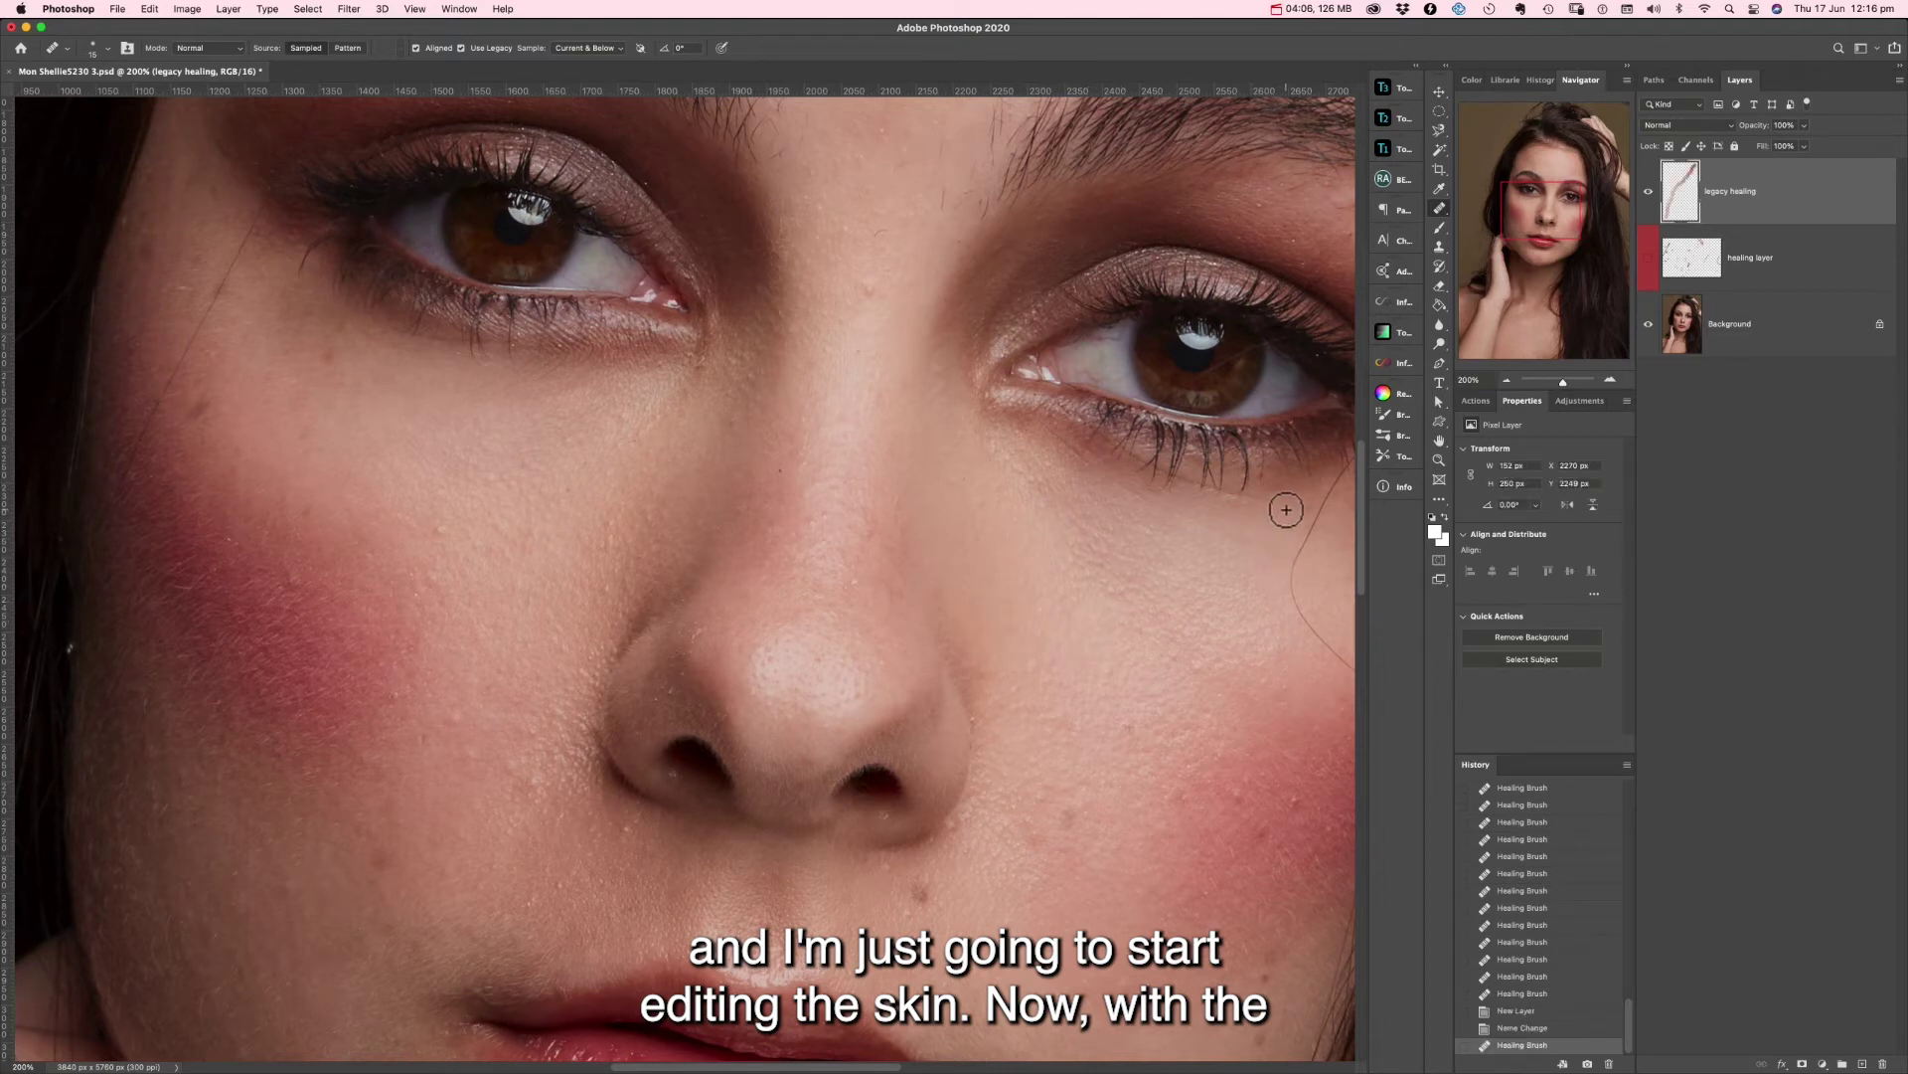
left_click(1325, 481, "alt")
mouse_move(1346, 477)
left_mouse_down()
mouse_move(1295, 603)
mouse_move(1379, 684)
left_mouse_up()
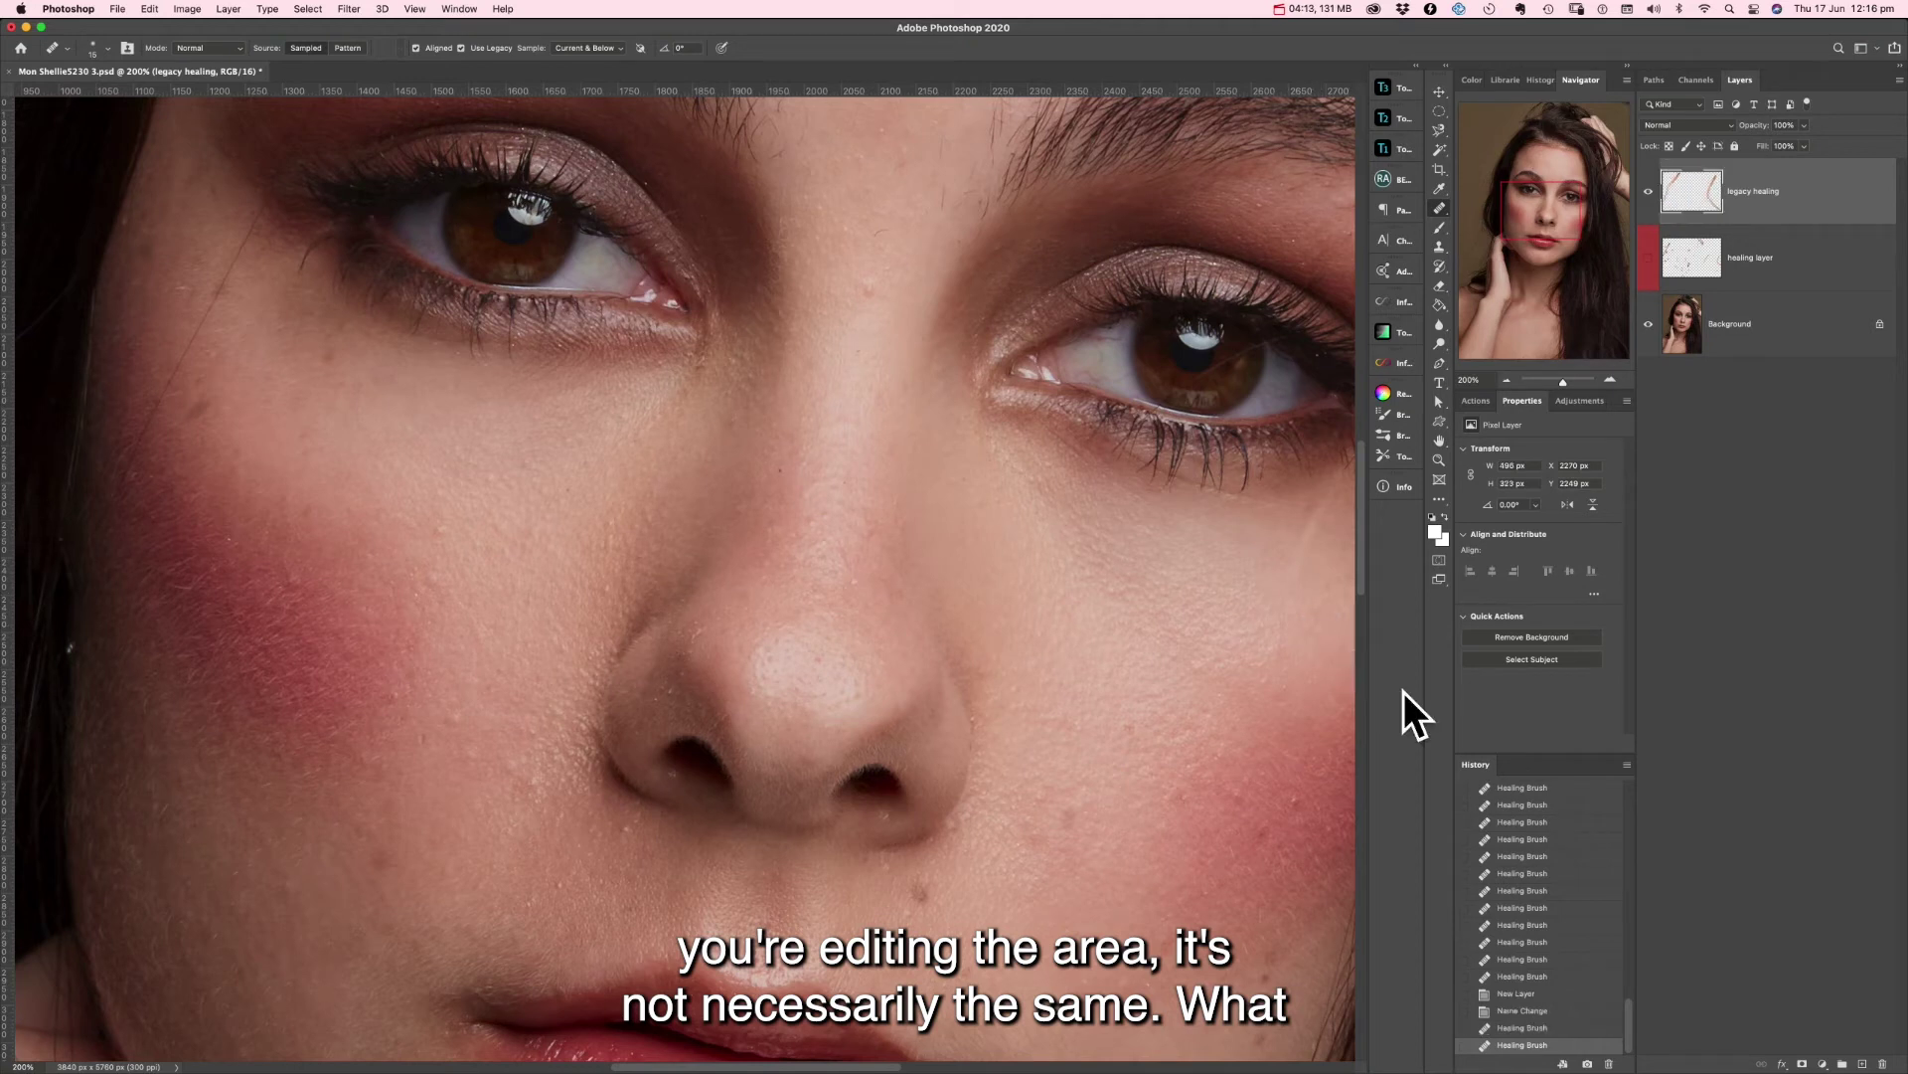
left_click(1338, 541, "alt")
left_click(1325, 522, "alt")
left_click(1312, 527)
left_click(1314, 528)
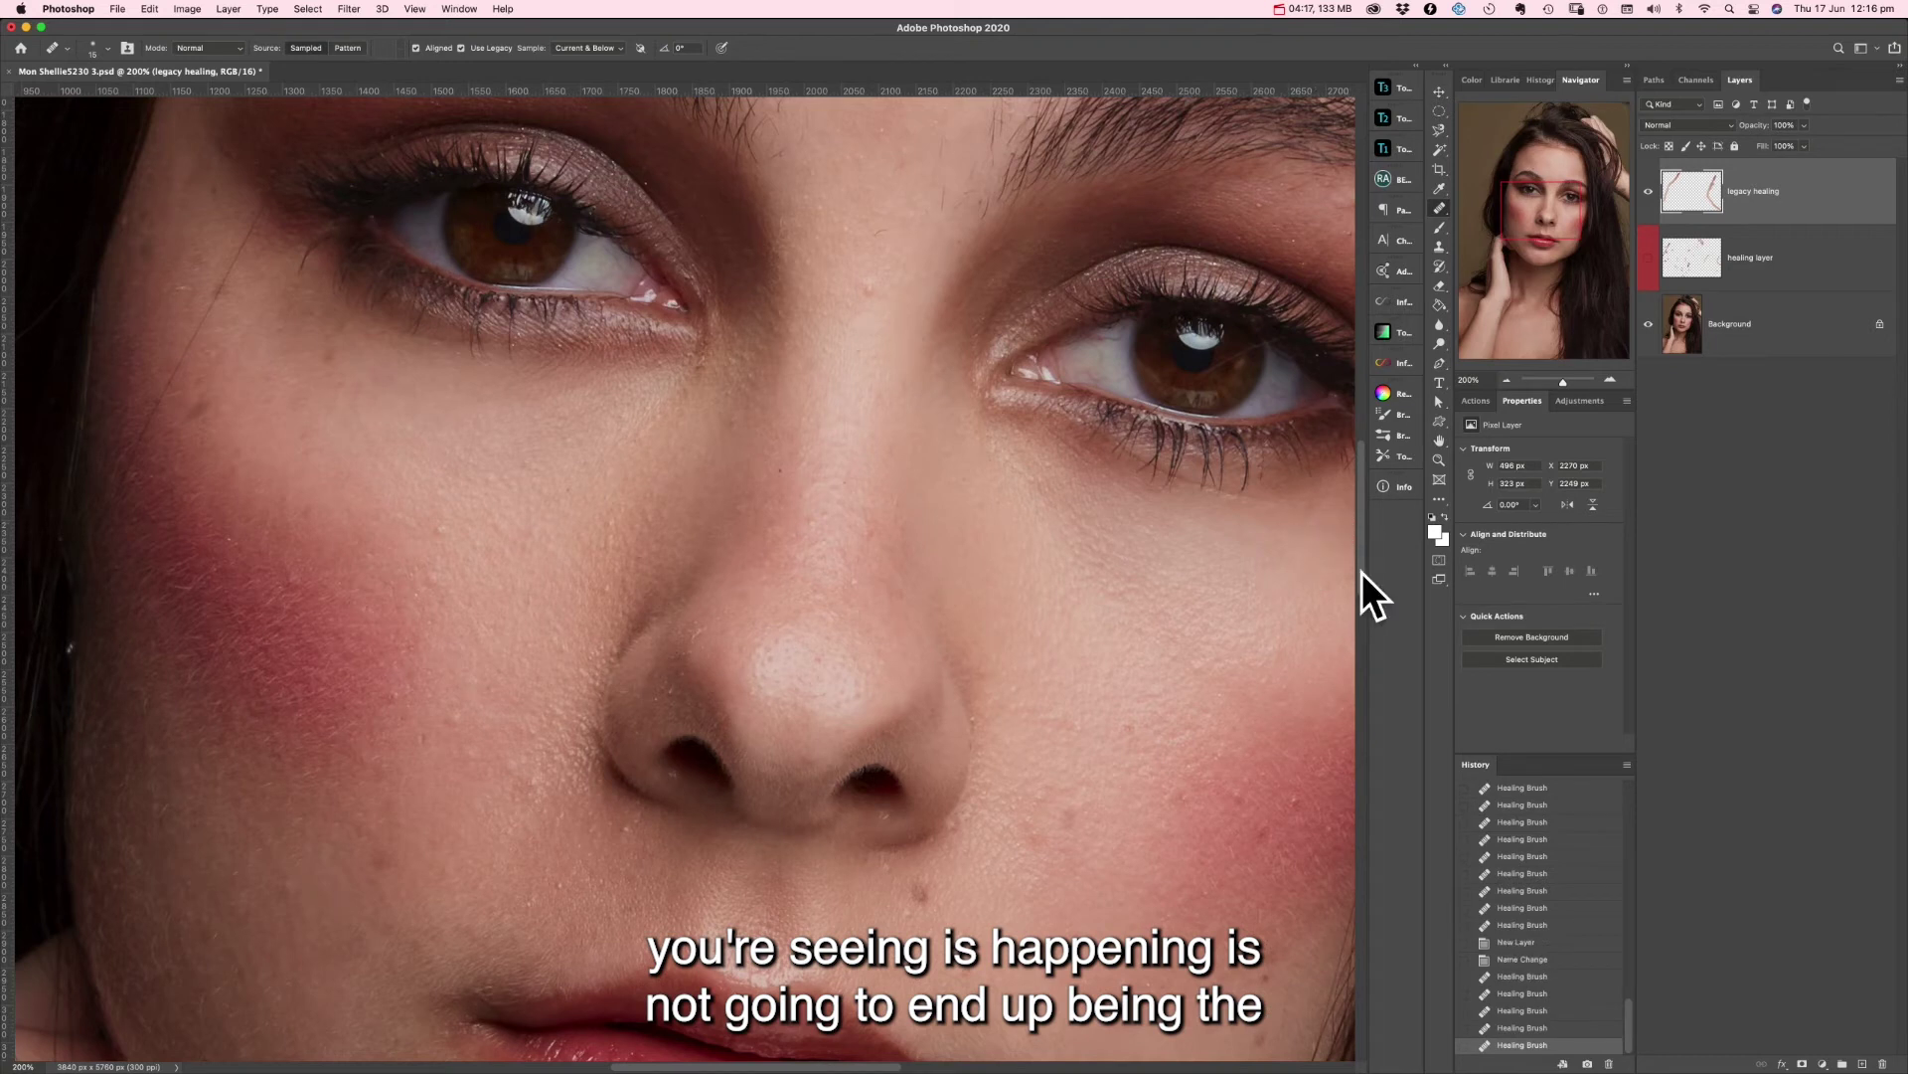
Heal the spots in and around the blush on the right-hand cheek on the legacy healing layer.
left_click(1303, 809)
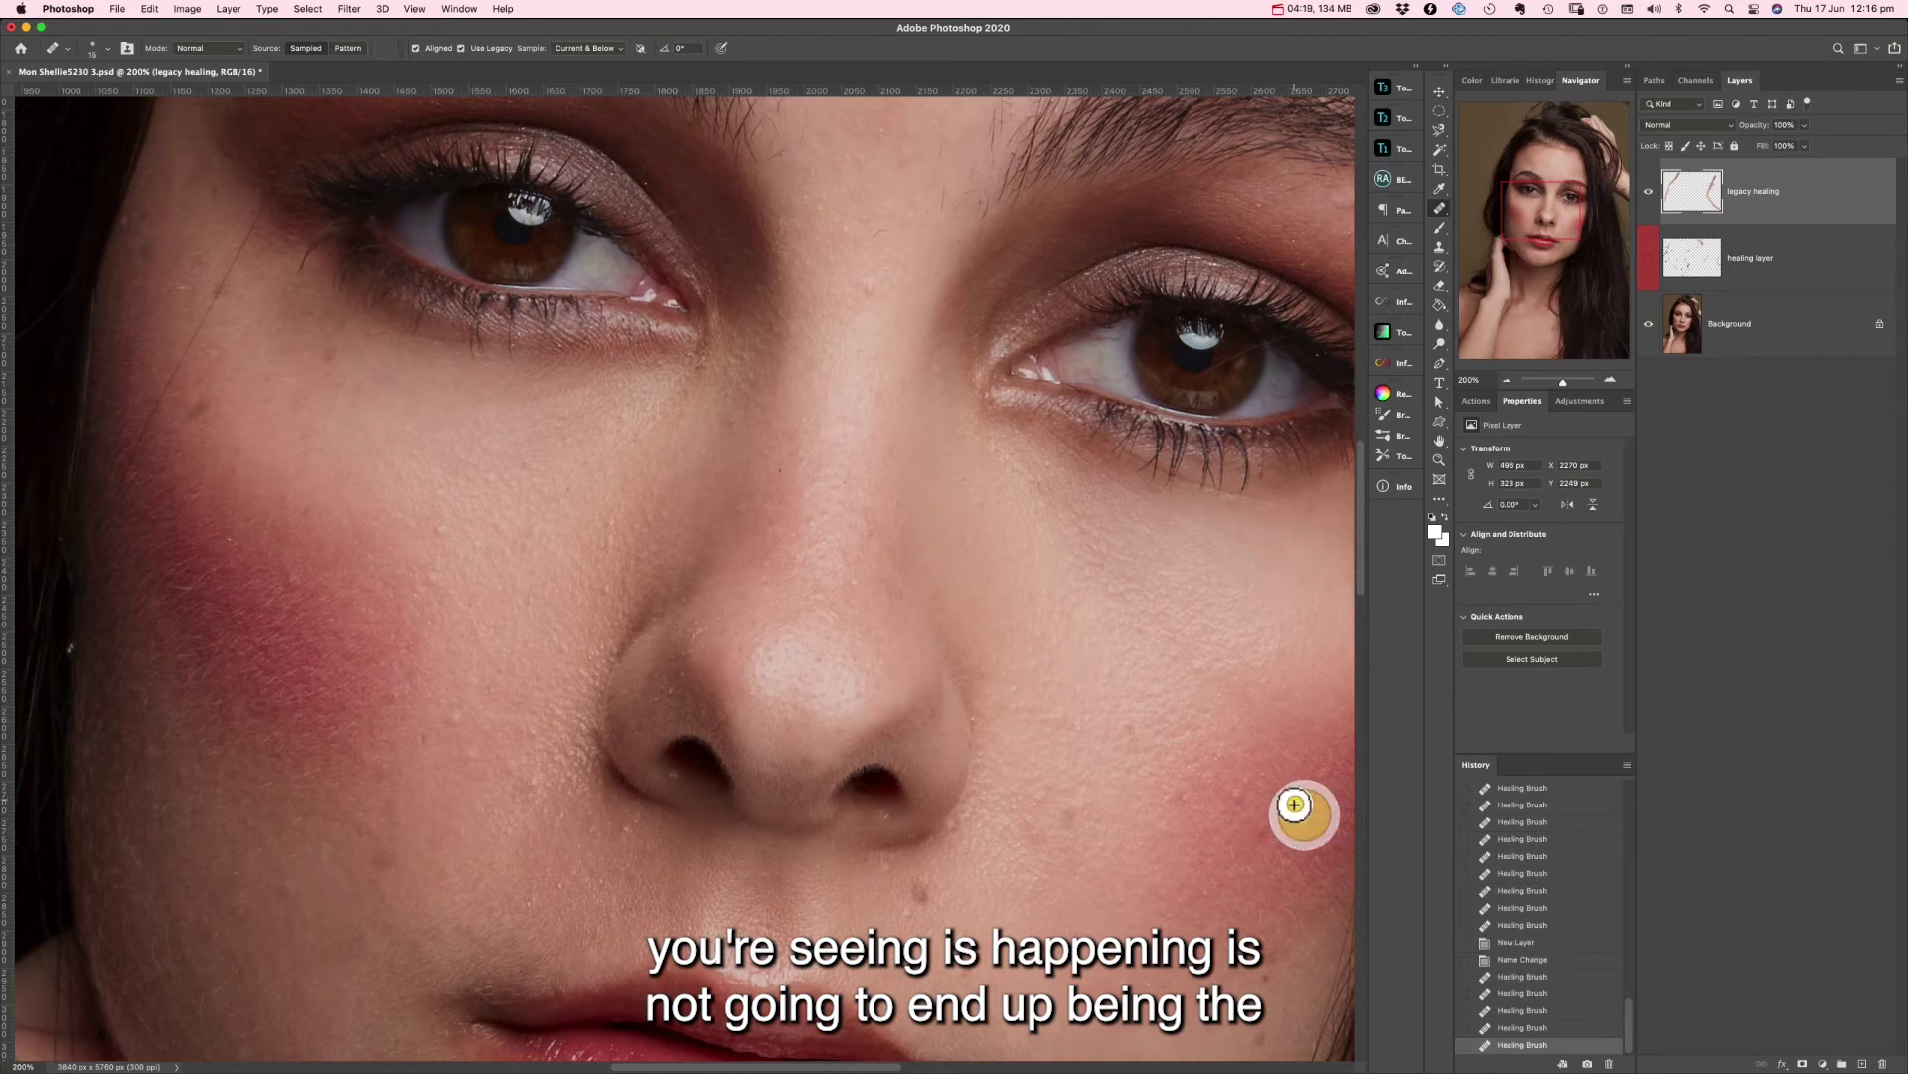
left_click(1215, 790)
left_click(1093, 837)
left_click(1135, 748)
Heal the small spots on the left-hand cheek below the eye with the legacy brush, sampling adjacent skin.
left_click(449, 546, "alt")
left_click(444, 538)
left_click(563, 505, "alt")
left_click(568, 492)
Heal the spots on the left-hand side of the nose and nostril with the legacy Healing Brush, resampling nearby skin.
left_click(695, 637, "alt")
left_click(689, 671, "alt")
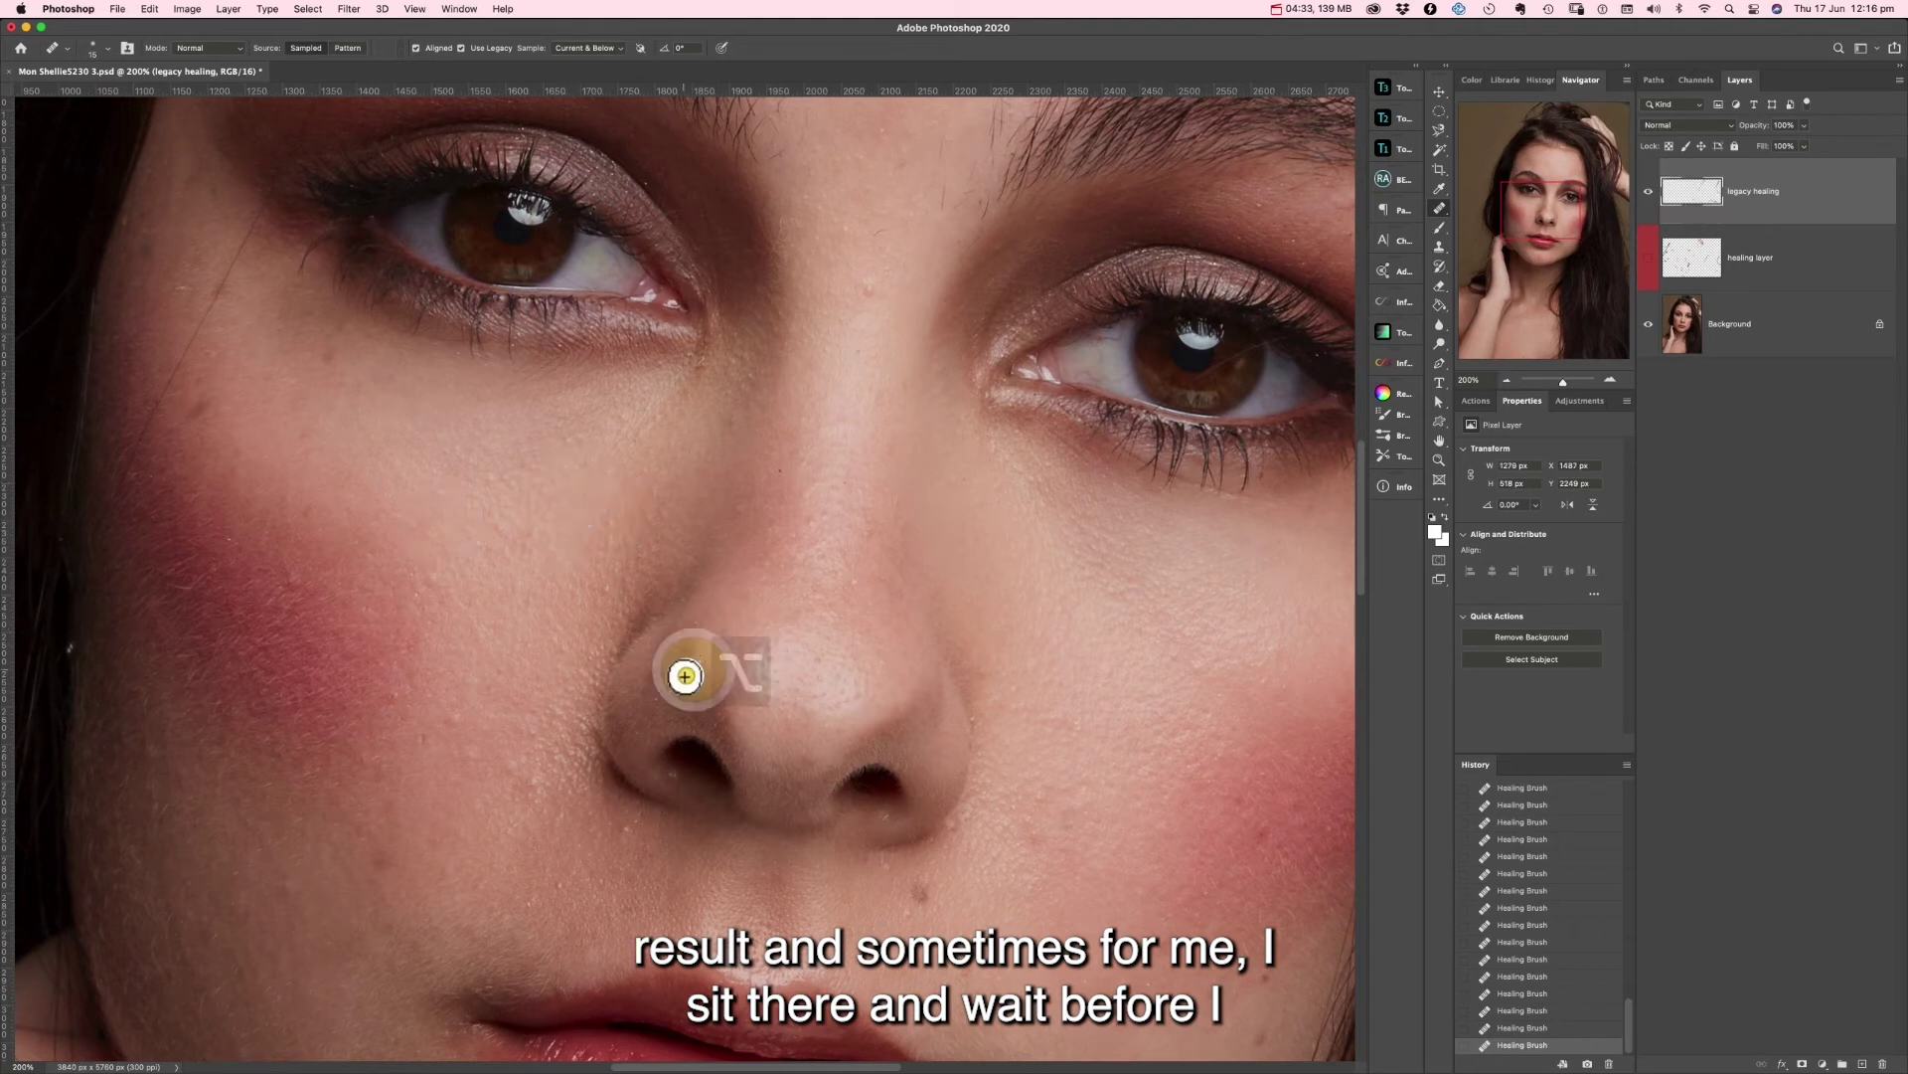
left_click(669, 694)
left_click(664, 703, "alt")
left_click(643, 720)
left_click(666, 703, "alt")
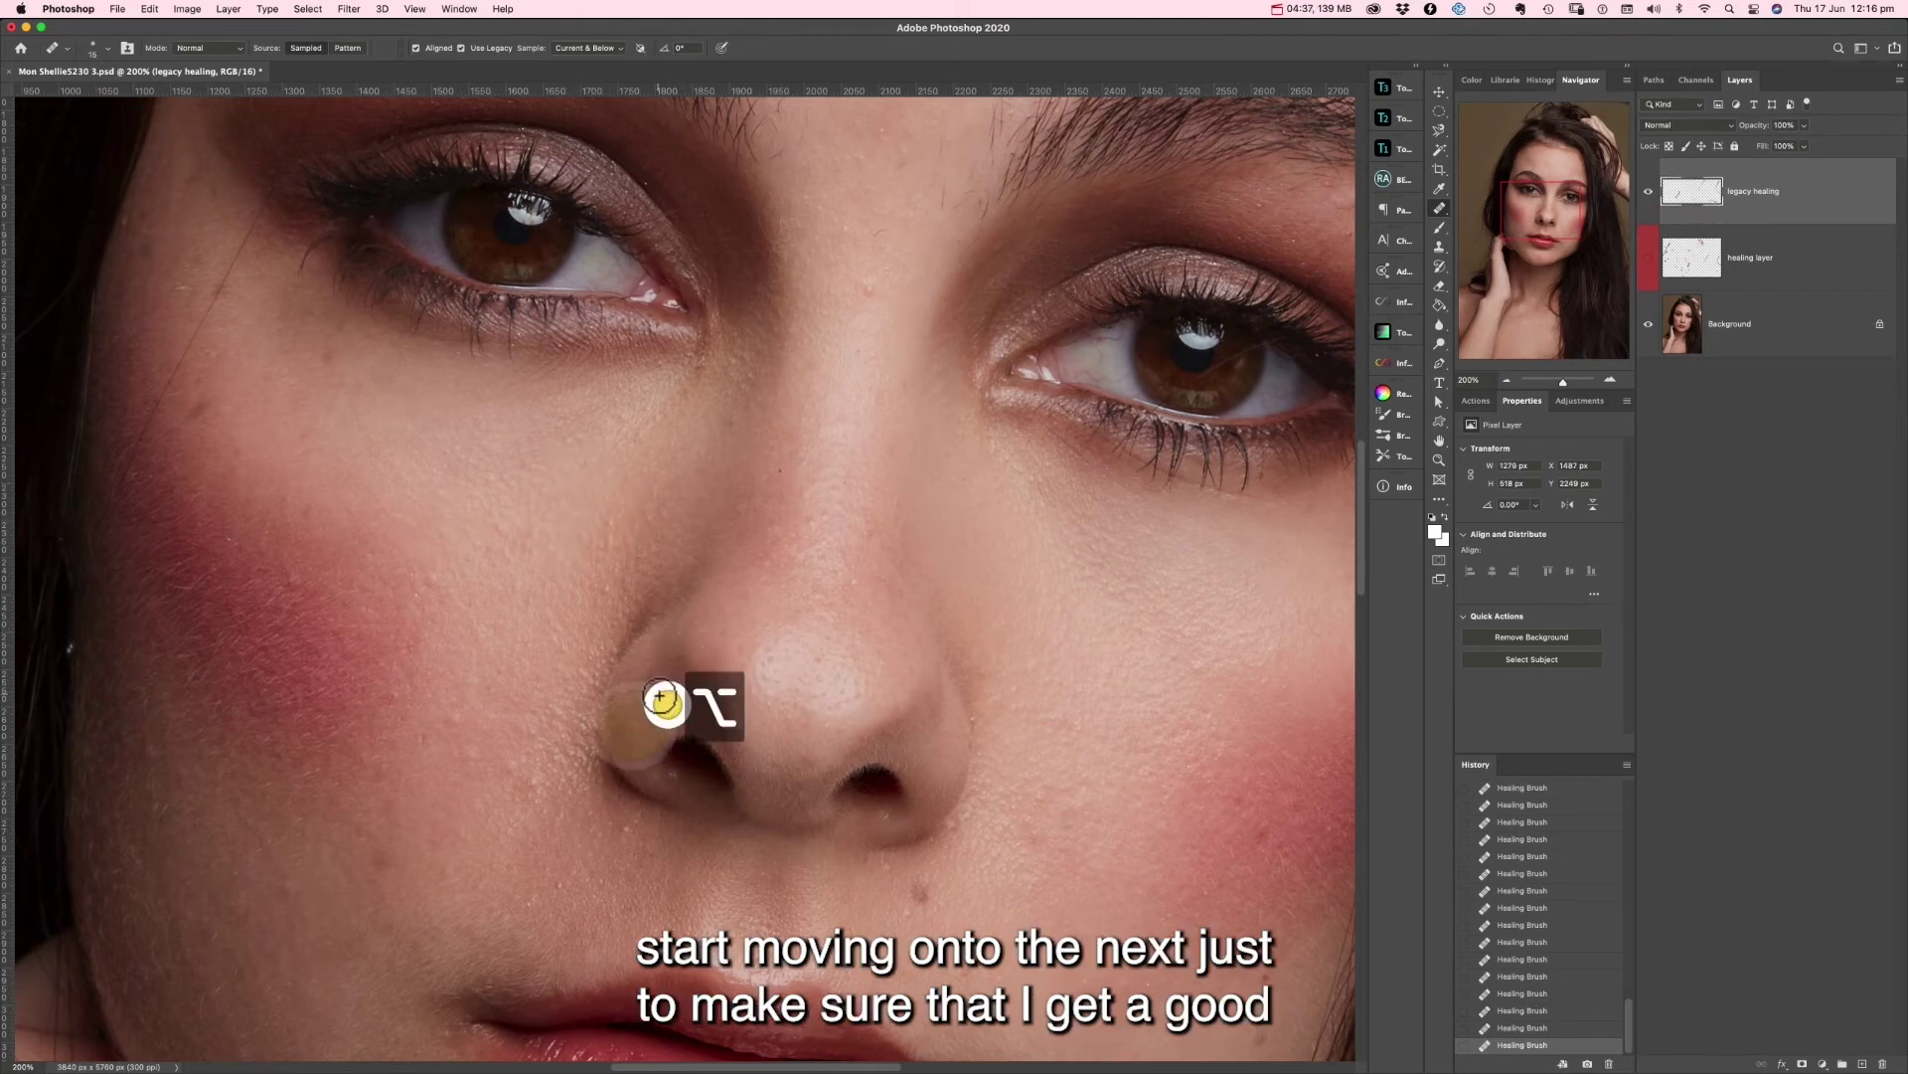
left_click(669, 759)
Heal the small spots along the bridge of the nose on the legacy healing layer, sampling clean skin from the bridge.
left_click(852, 570)
left_click(862, 324, "alt")
left_click(867, 289)
left_click(864, 243)
Heal the spots and fine hairs between the eyebrows and at the inner end of the right-hand brow with the legacy brush.
left_click(927, 208, "alt")
left_click(945, 192)
left_click(959, 204)
left_click(958, 242)
left_click(939, 148)
left_click(975, 162)
left_click(890, 170, "alt")
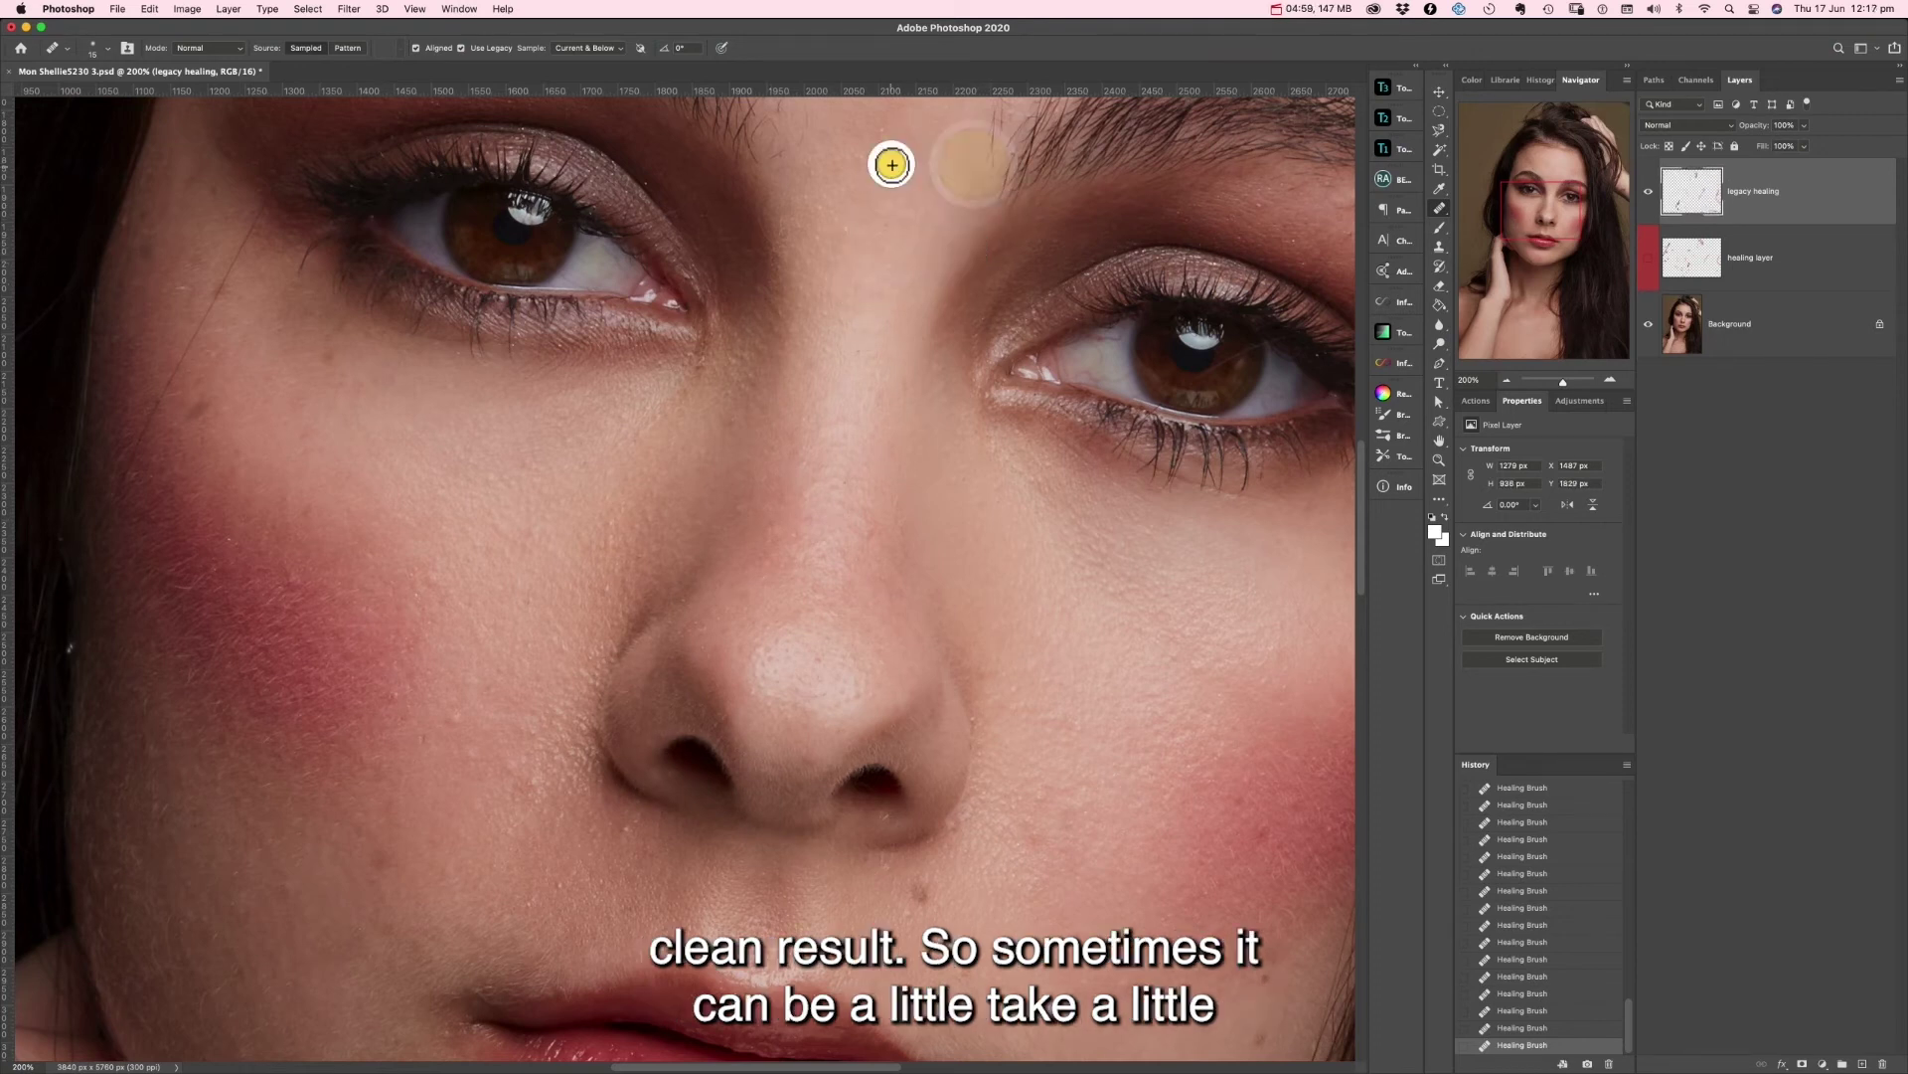
left_click(880, 166)
left_click(868, 247)
Heal the marks beside the inner corner of the left-hand eye and on the skin below it, resampling adjacent skin.
left_click(699, 366, "alt")
left_click(730, 408)
left_click(651, 429, "alt")
left_click(533, 479, "alt")
left_click(499, 474)
Heal the uneven skin on the left-hand cheek beside the nose and down toward the upper lip with the legacy brush.
left_click(581, 653, "alt")
left_click(598, 587)
left_click(609, 558)
left_click(612, 530)
left_click(558, 822)
left_click(630, 822)
left_click(529, 904)
Heal the spots on the outer left-hand cheek above the blush and beside the outer corner of the eye.
left_click(283, 564)
left_click(218, 409, "alt")
left_click(200, 413)
left_click(340, 379, "alt")
left_click(328, 368)
left_click(264, 255)
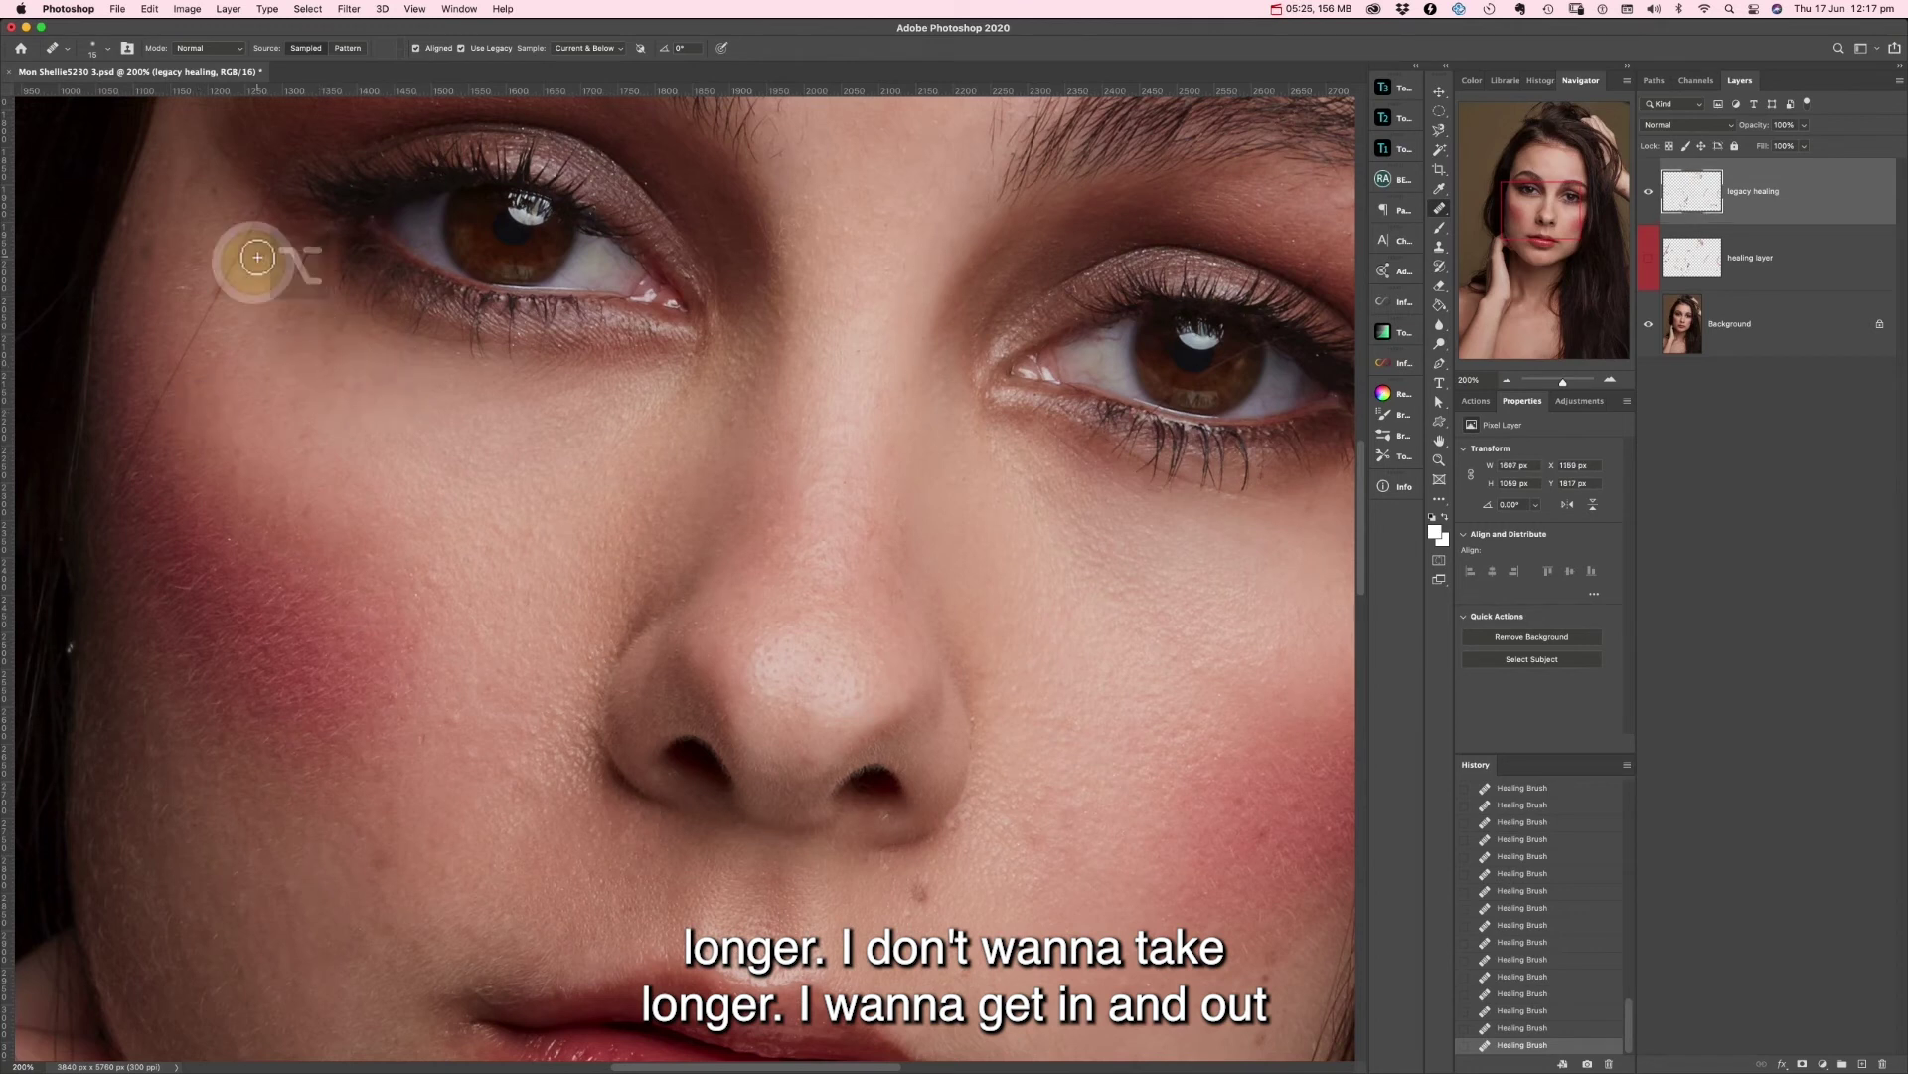
Heal the marks along the left-hand edge of the face and in the upper part of the blush.
left_click(165, 390)
left_click(129, 486)
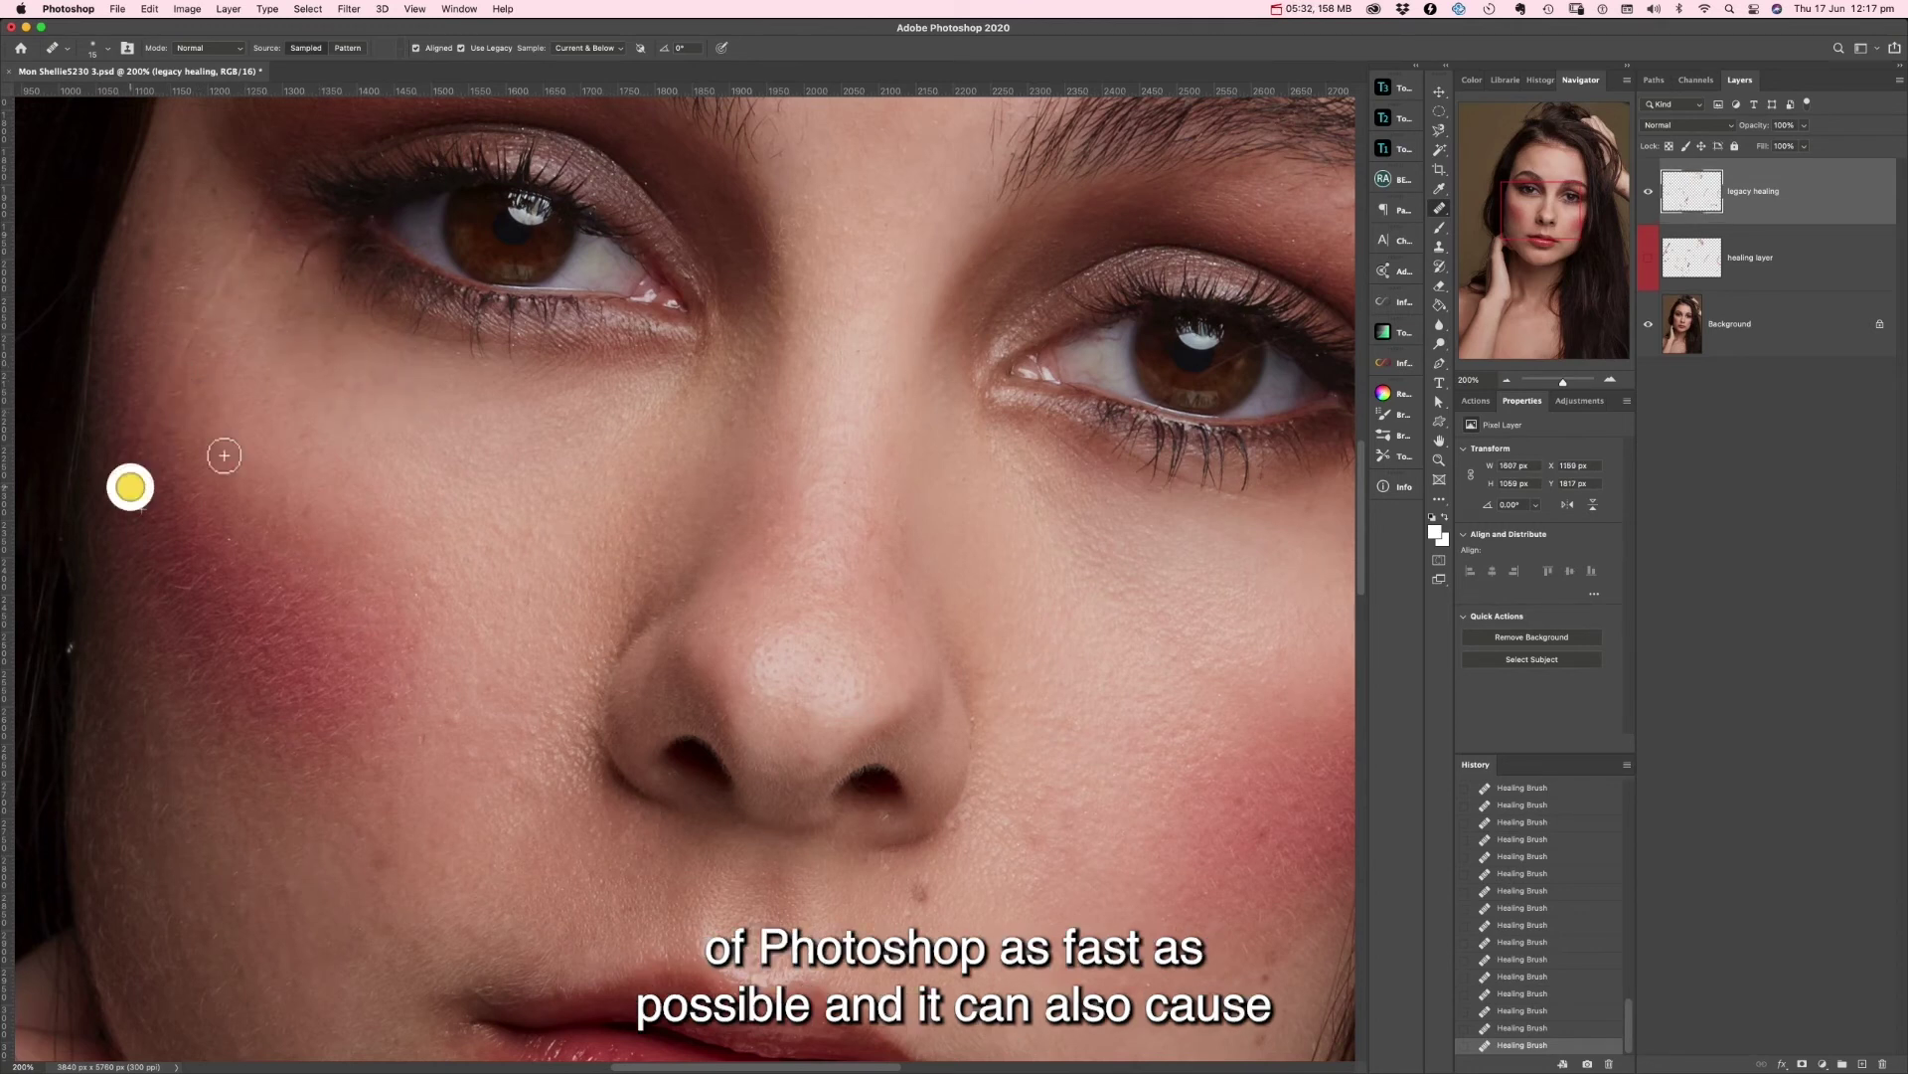
left_click(115, 498)
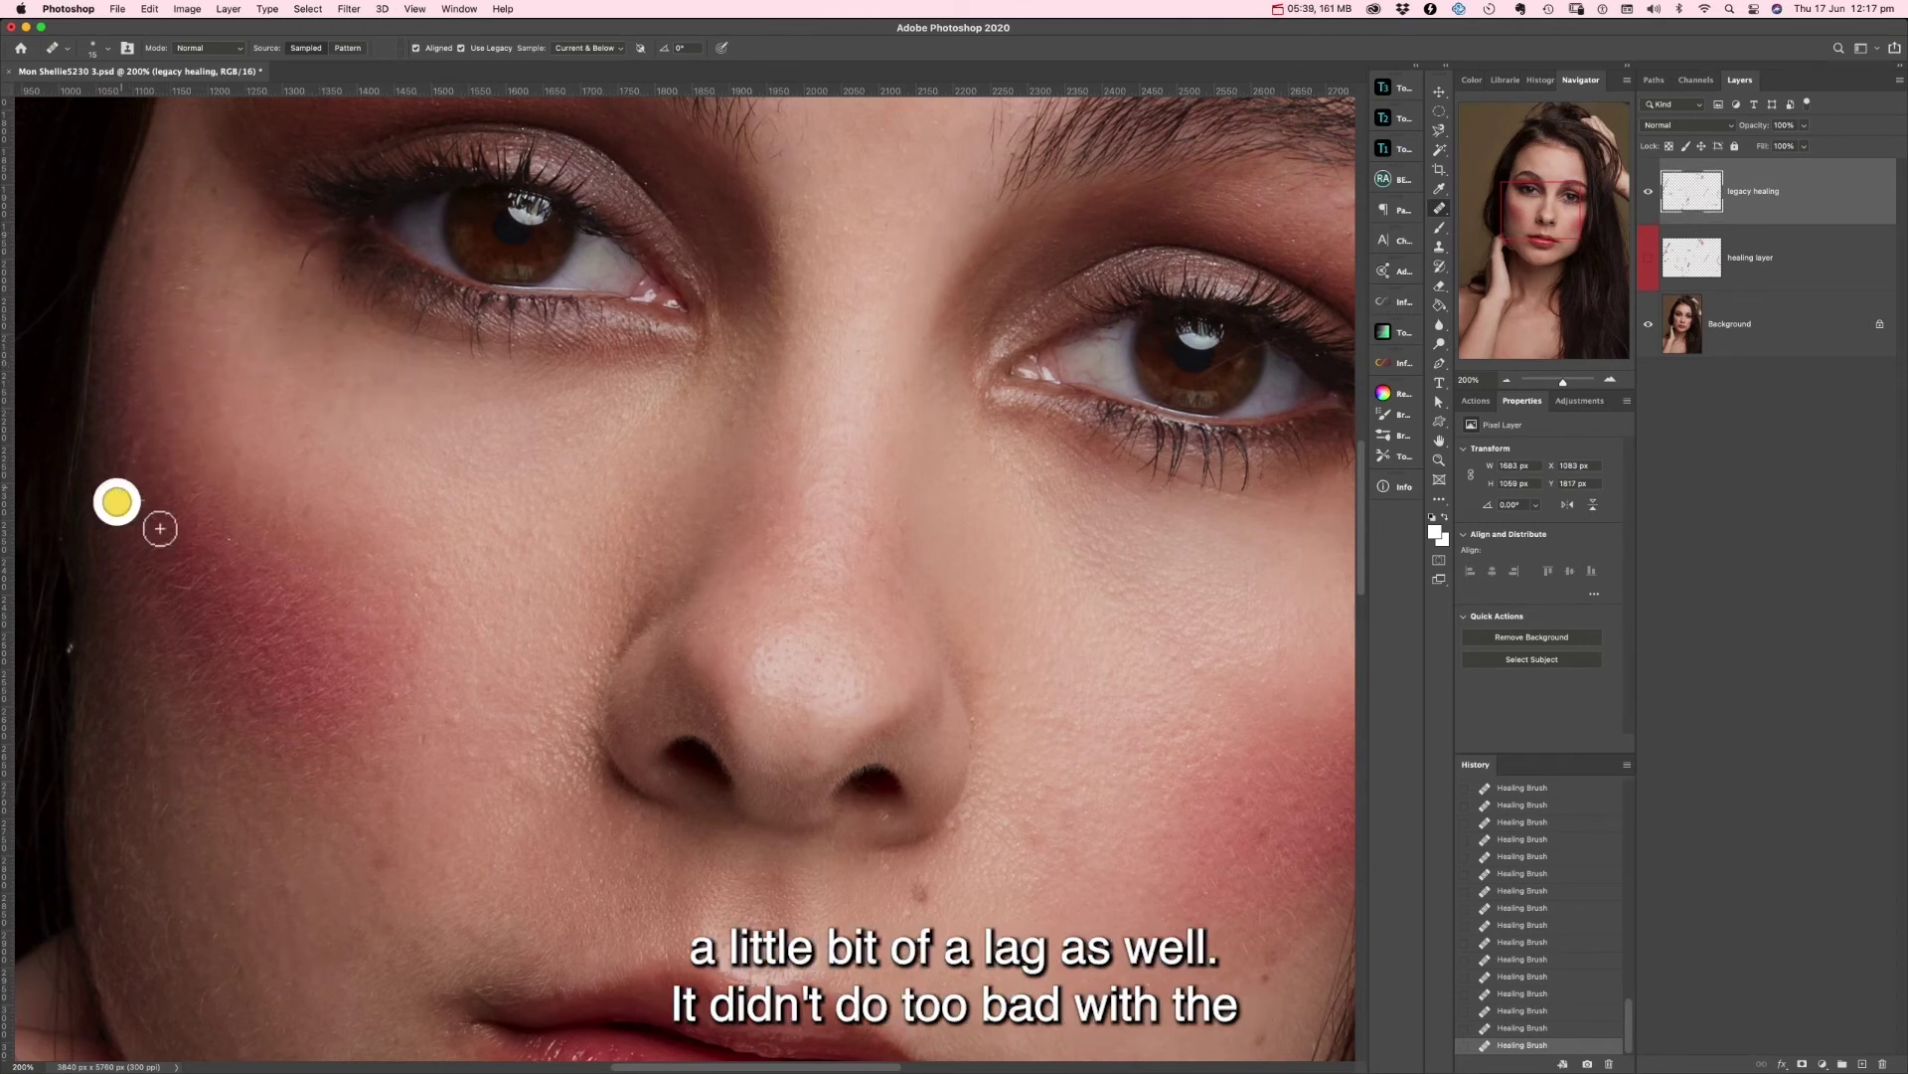
left_click(193, 585)
Heal the spots on the lower left-hand cheek below the blush, sampling clean skin close to each one.
left_click(469, 706, "alt")
left_click(447, 725)
left_click(372, 852, "alt")
left_click(376, 863)
Heal the marks around and below the right-hand nostril on the legacy healing layer, sampling nearby skin.
left_click(954, 830, "alt")
left_click(886, 860)
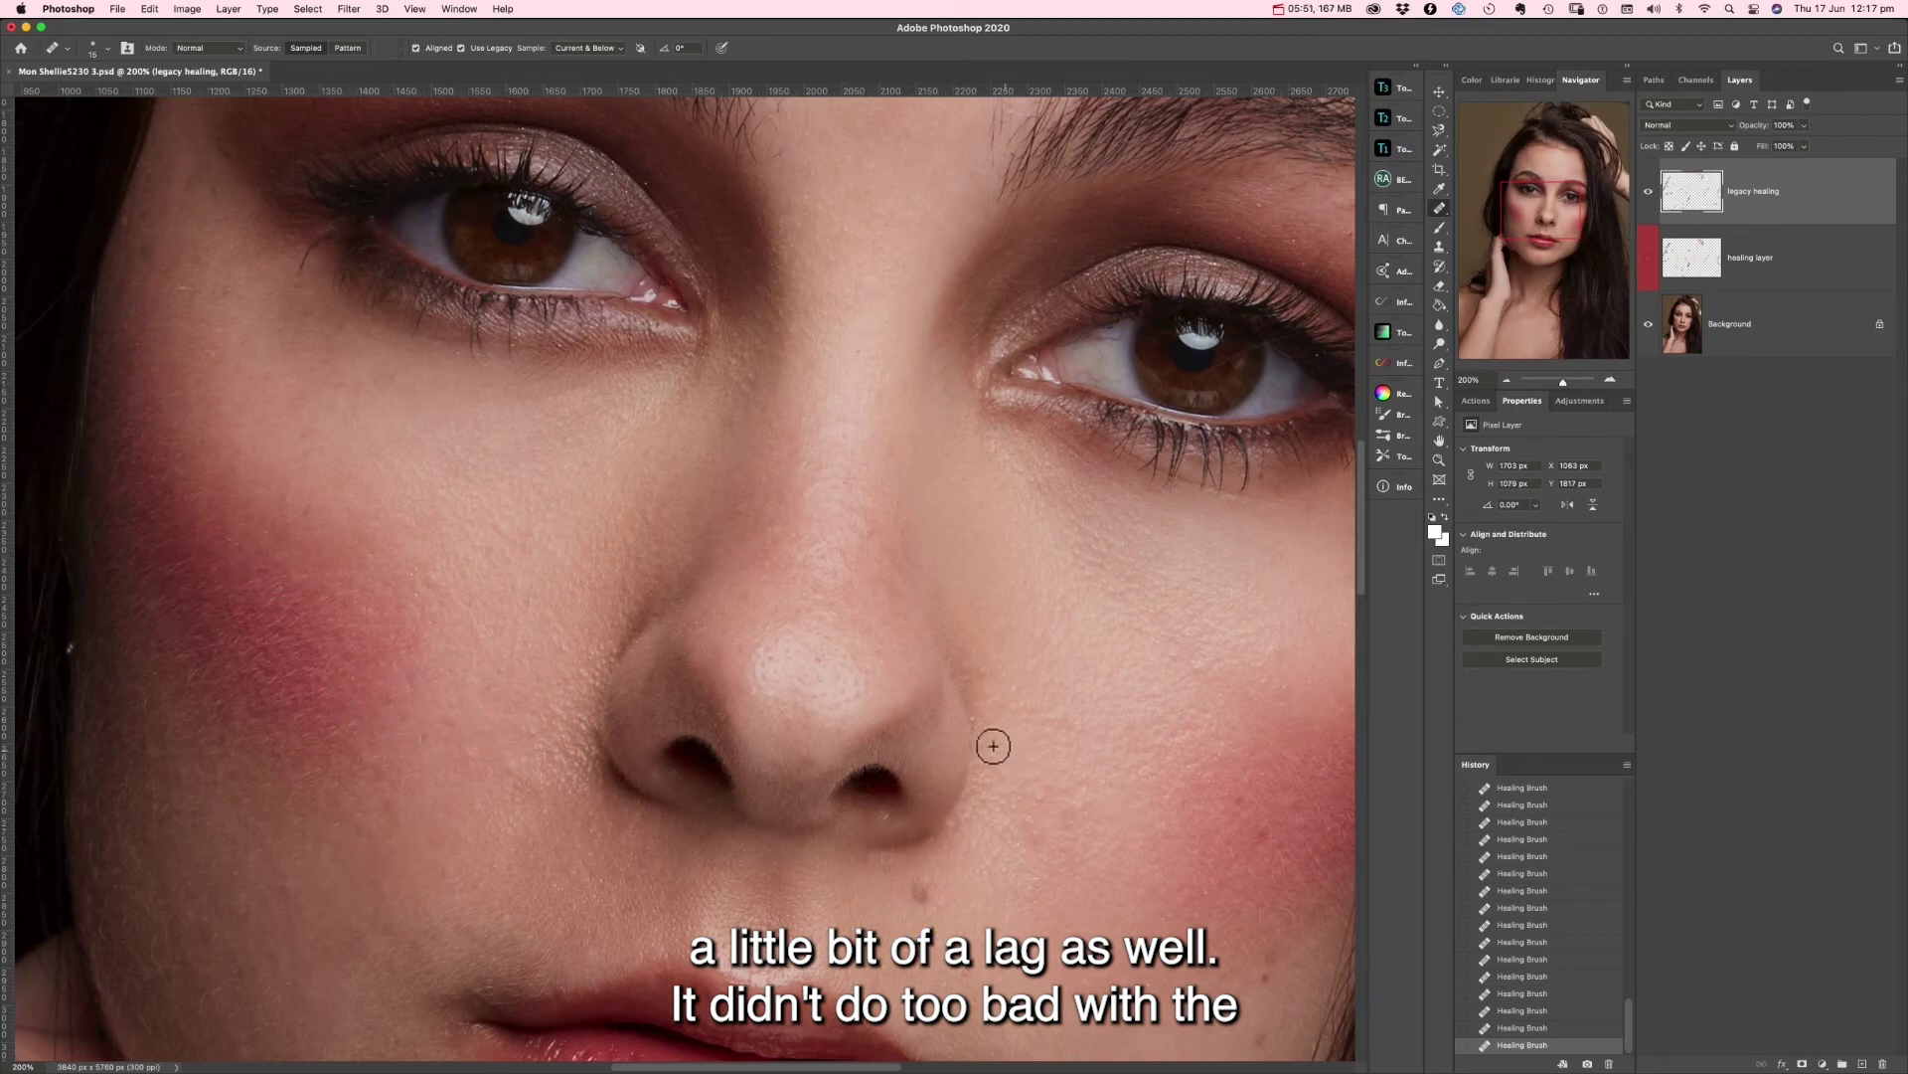
left_click(856, 822)
left_click(875, 809, "alt")
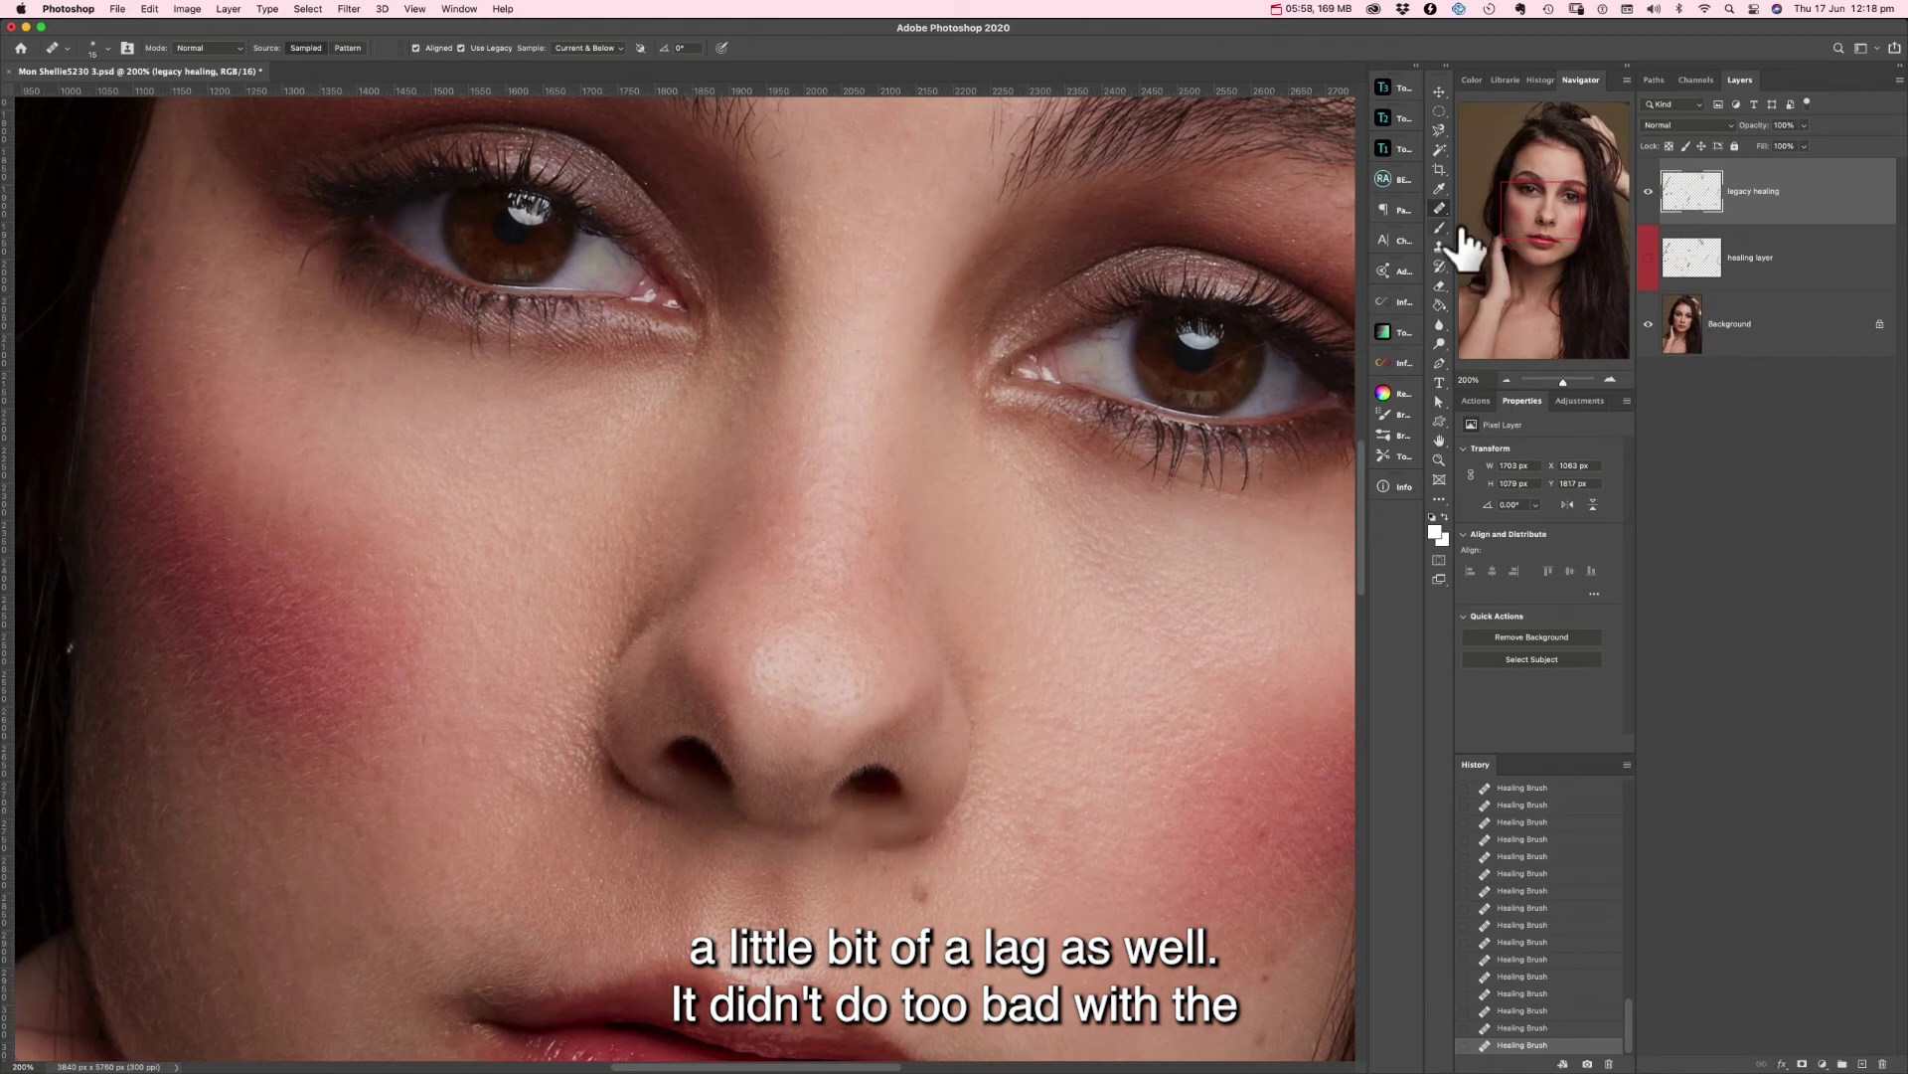
Compare the portrait before and after the legacy retouching by toggling the legacy healing layer, leaving it hidden.
left_click(1649, 191)
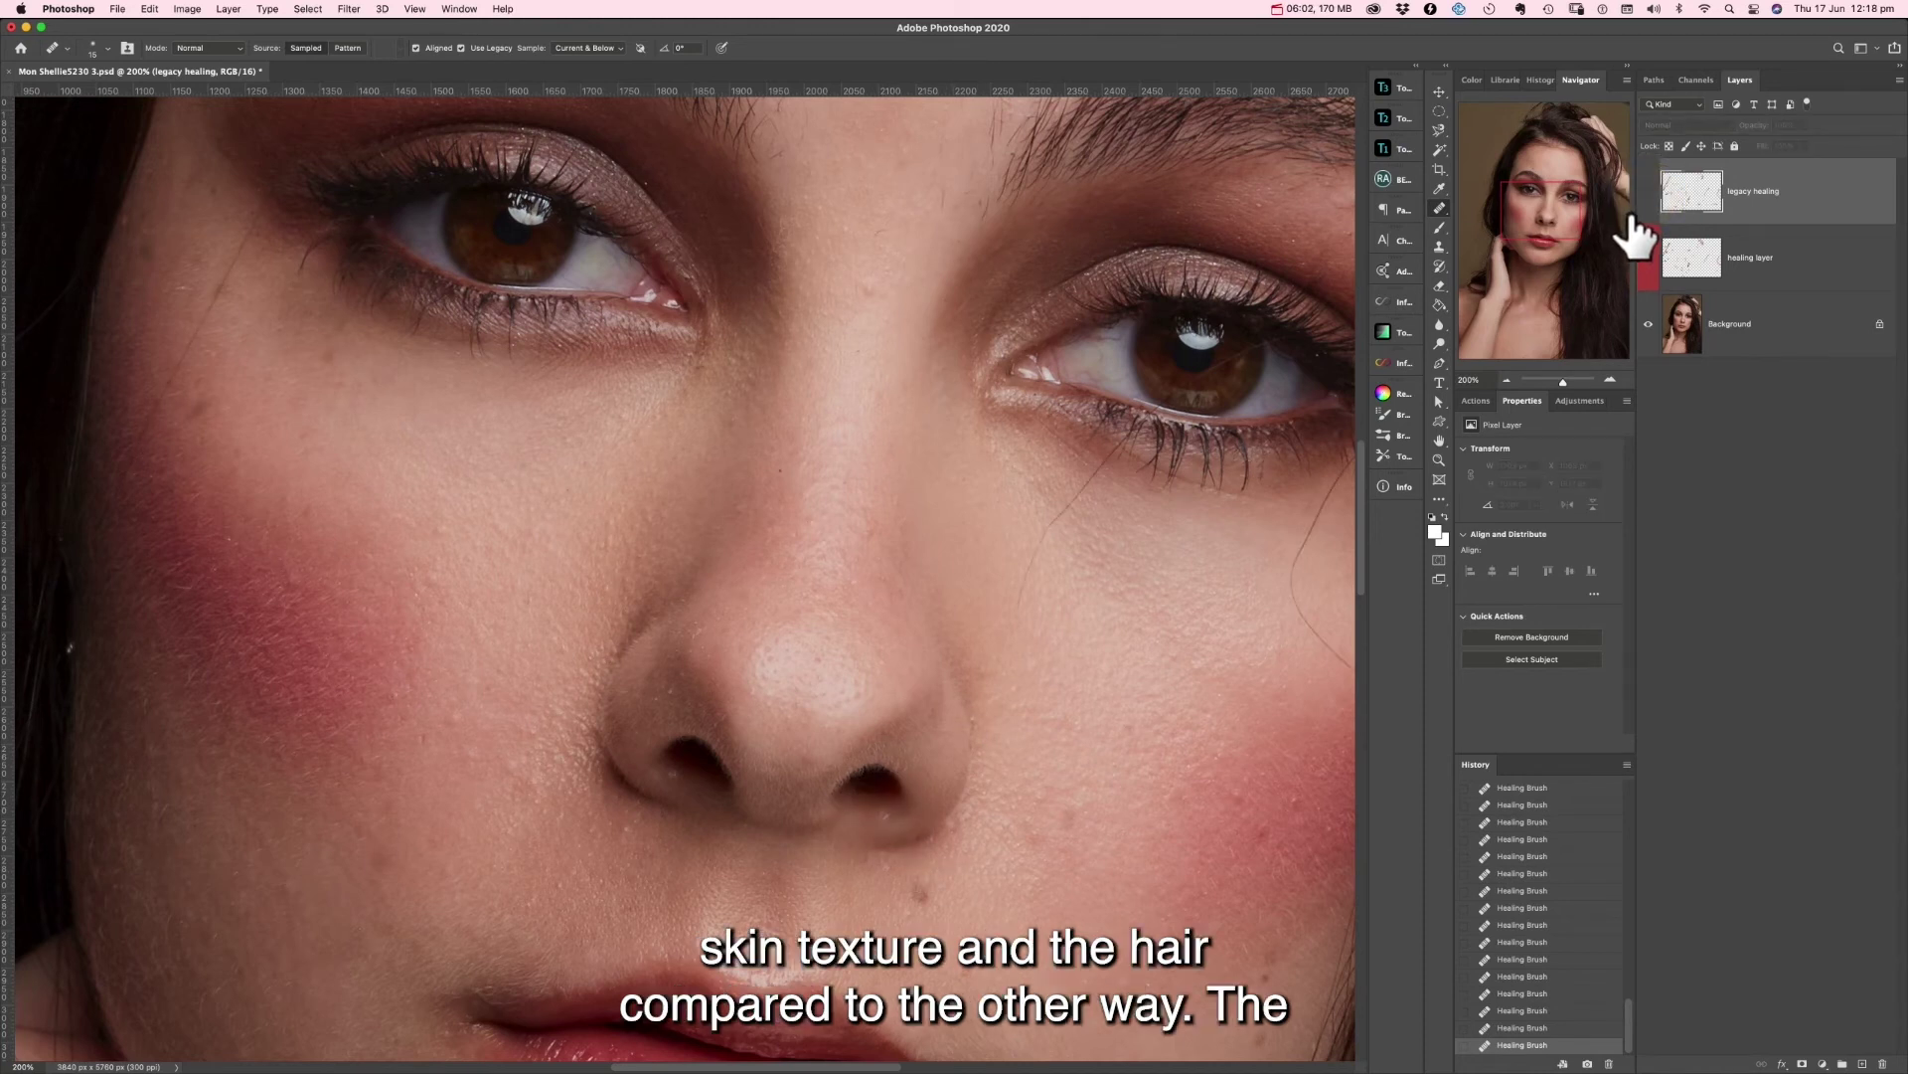
left_click(1648, 191)
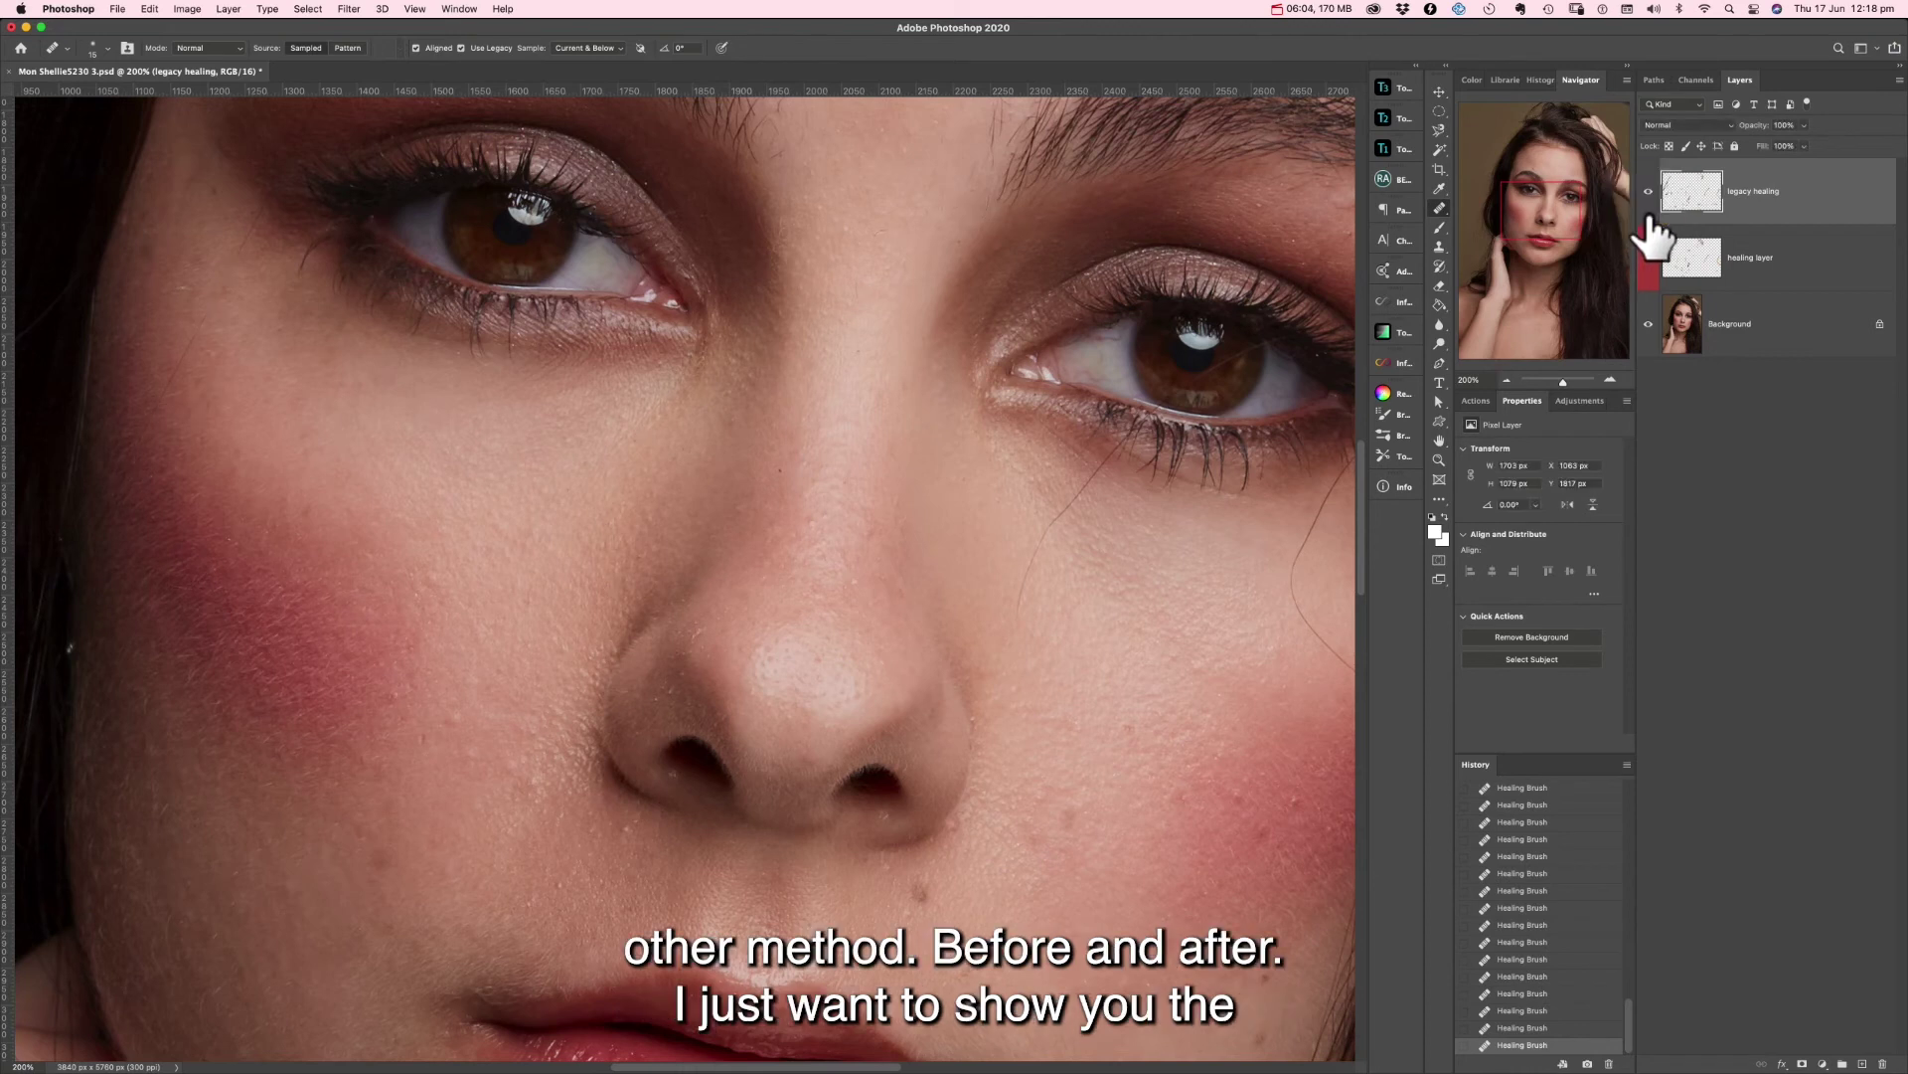
left_click(1648, 191)
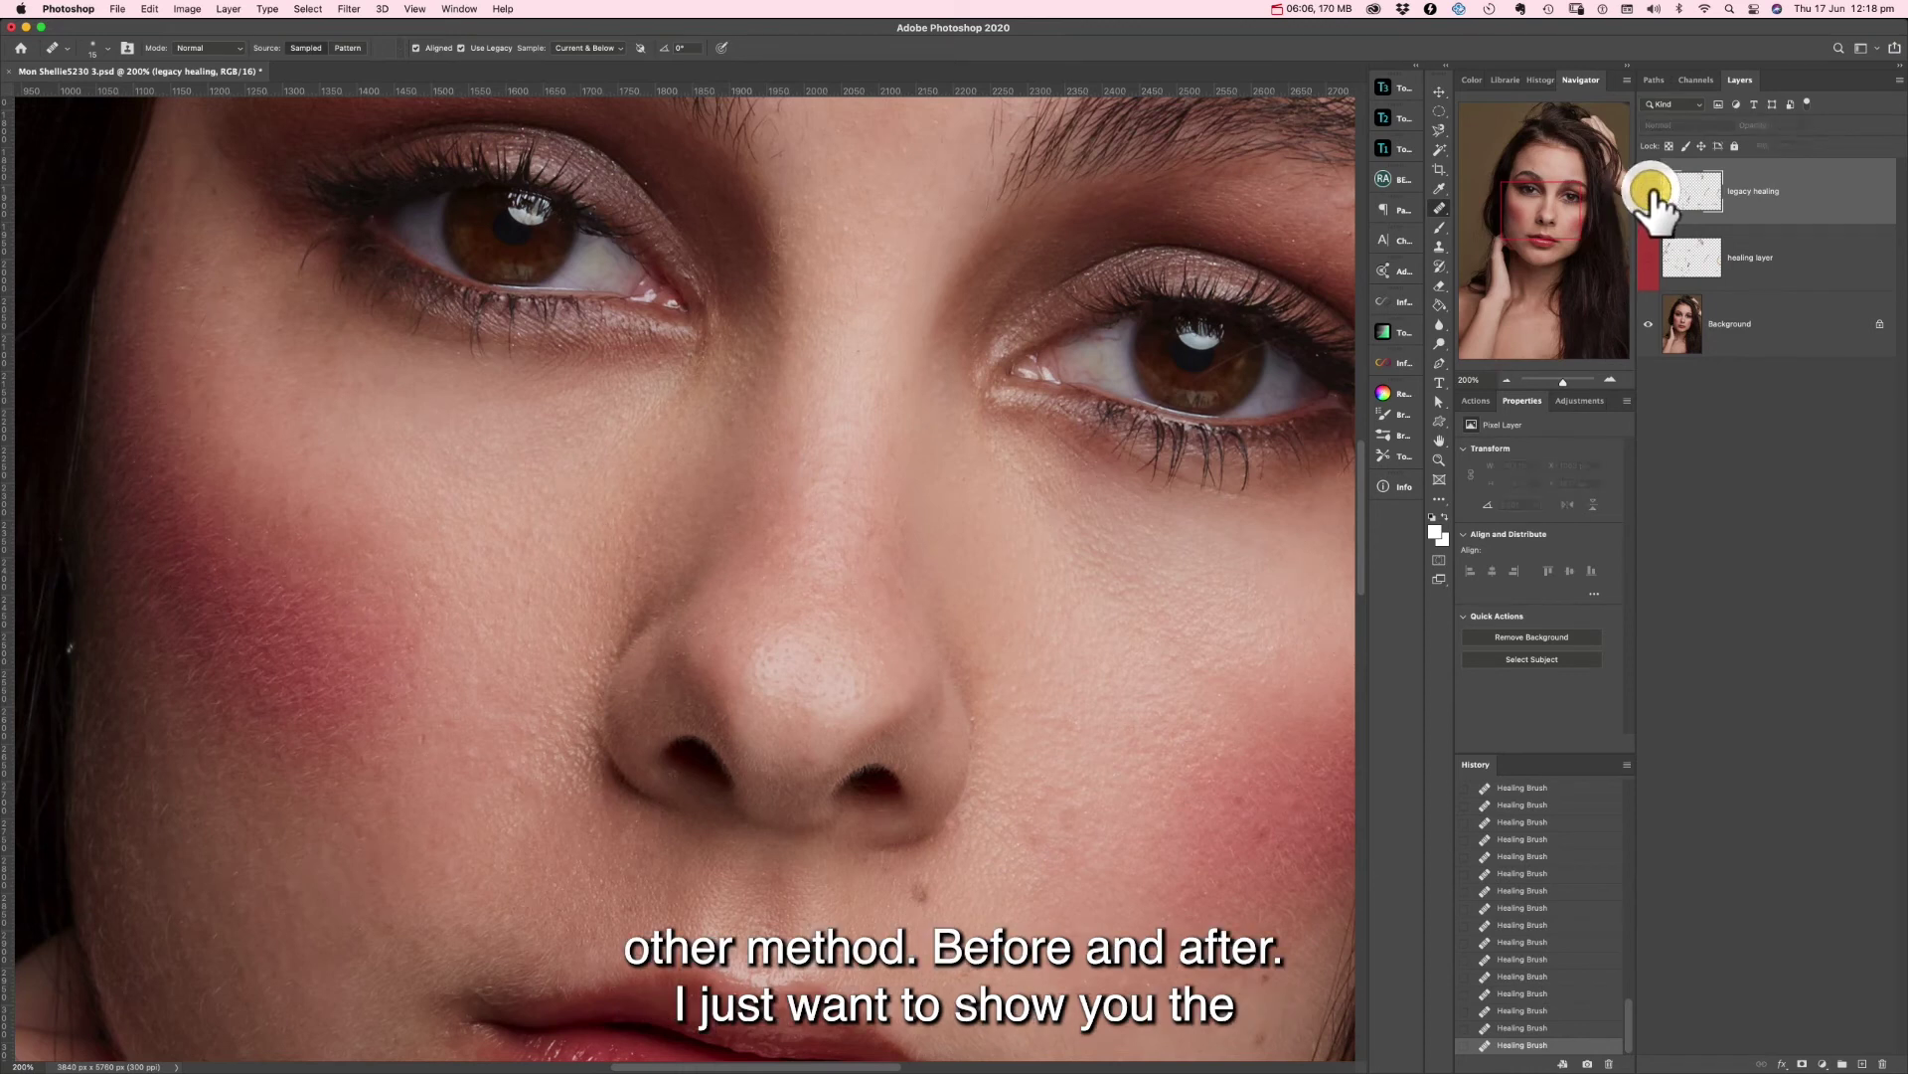
left_click(1648, 191)
left_click(1649, 192)
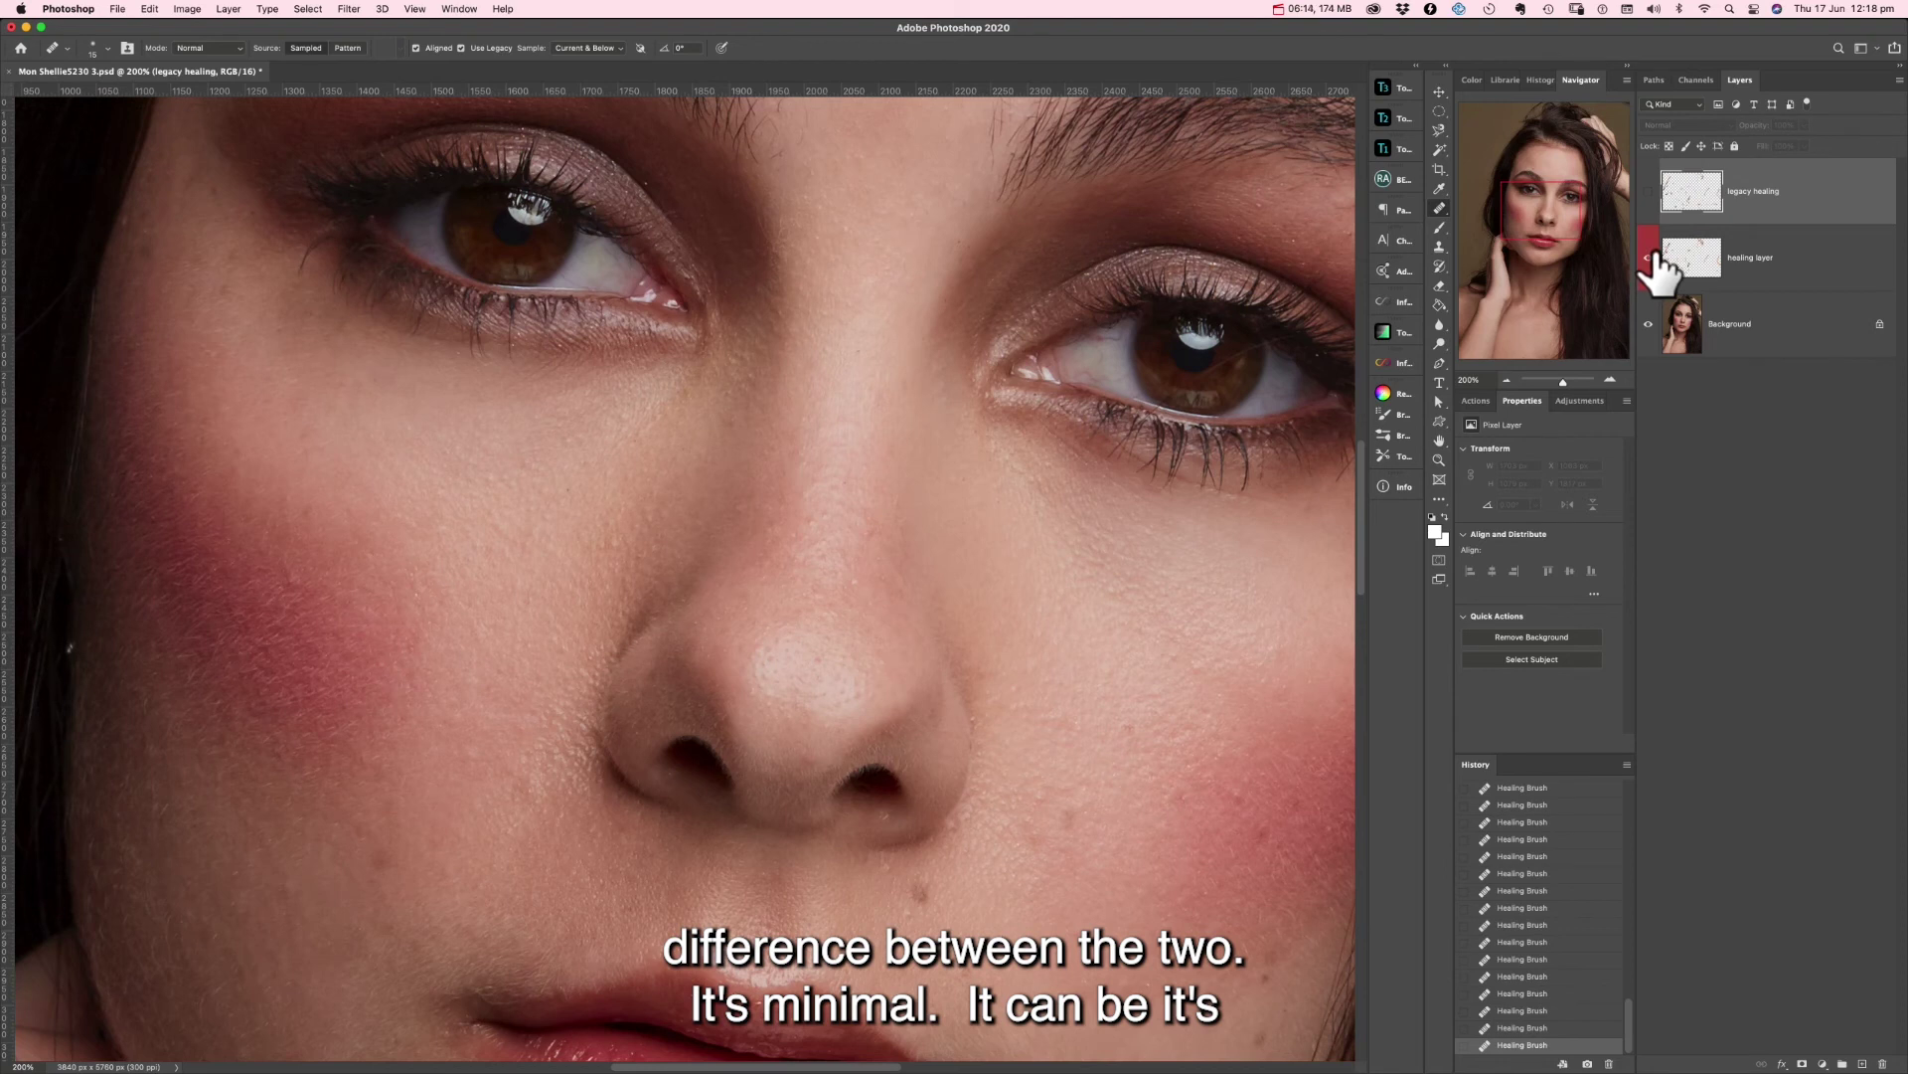
Toggle the visibility of the healing layer to compare the diffusion-based retouching with the original, leaving it shown.
left_click(1651, 255)
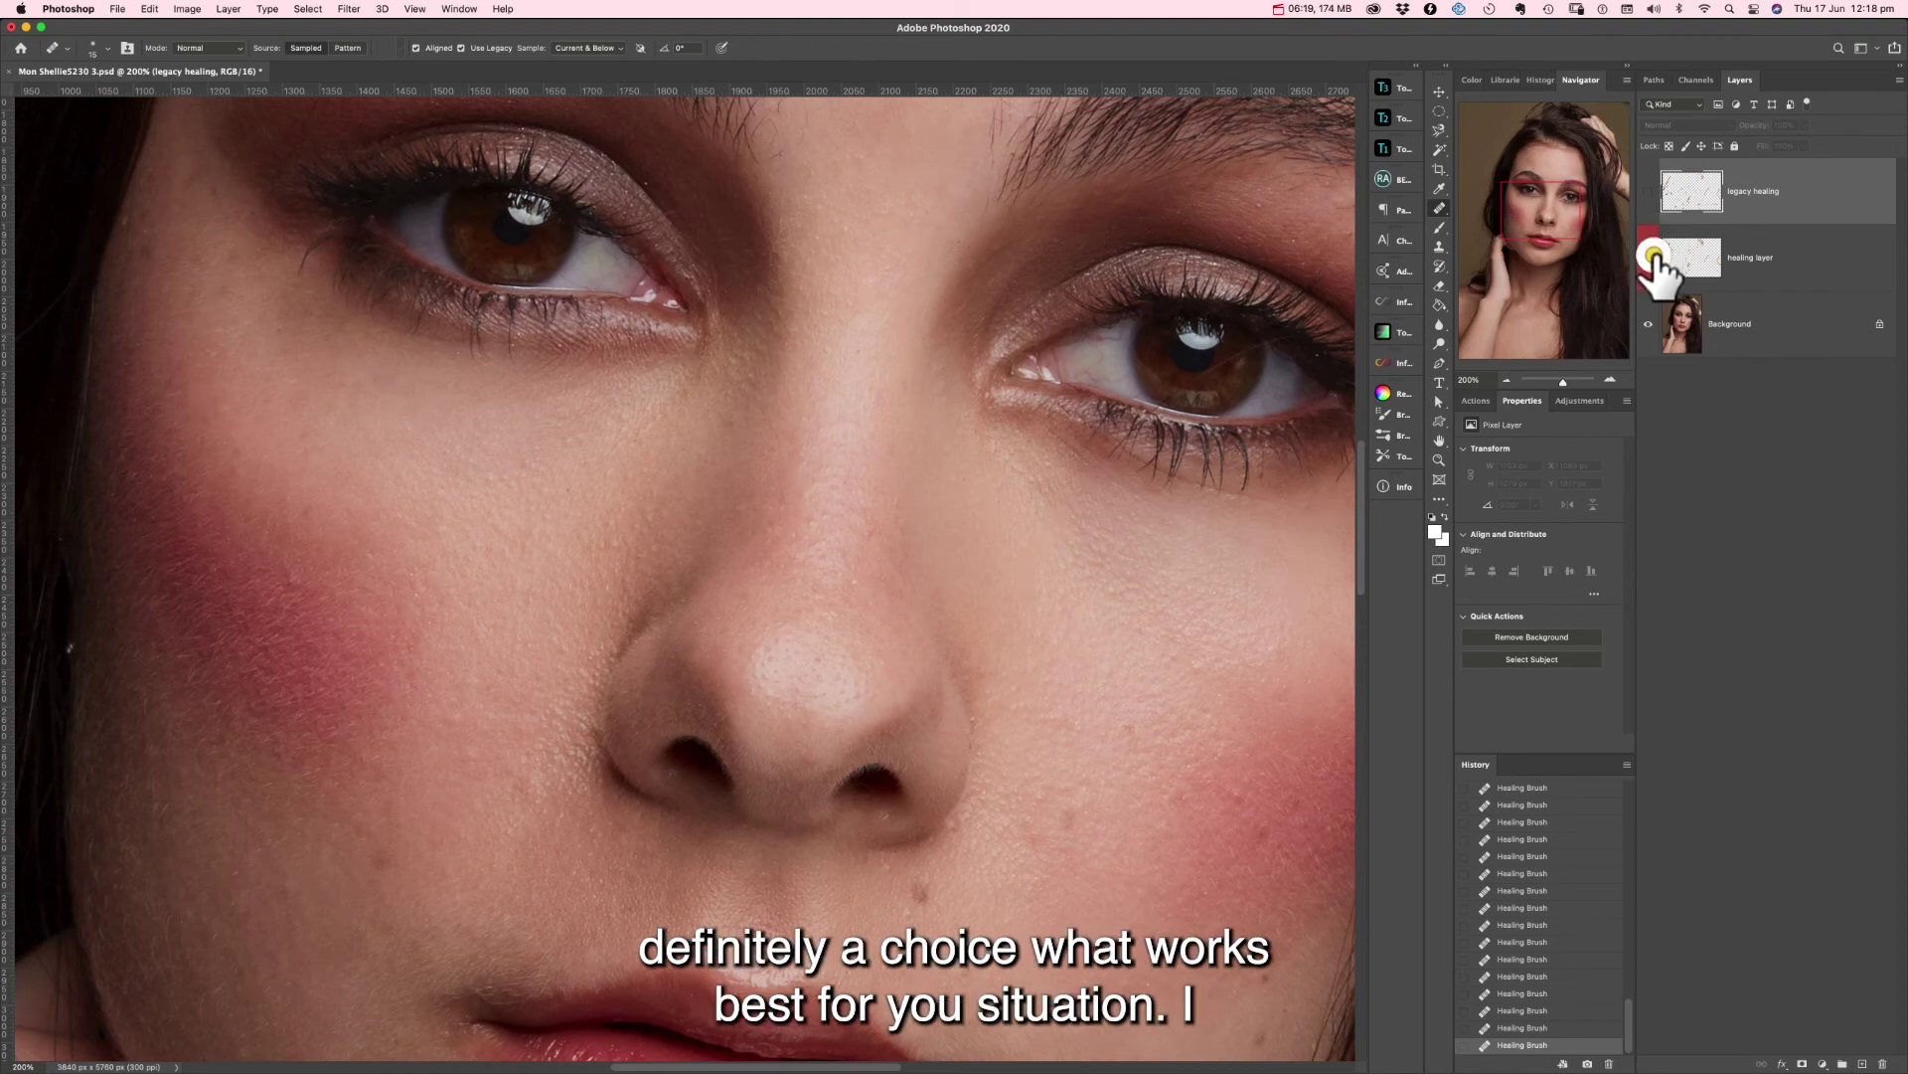
left_click(1651, 258)
left_click(1651, 258)
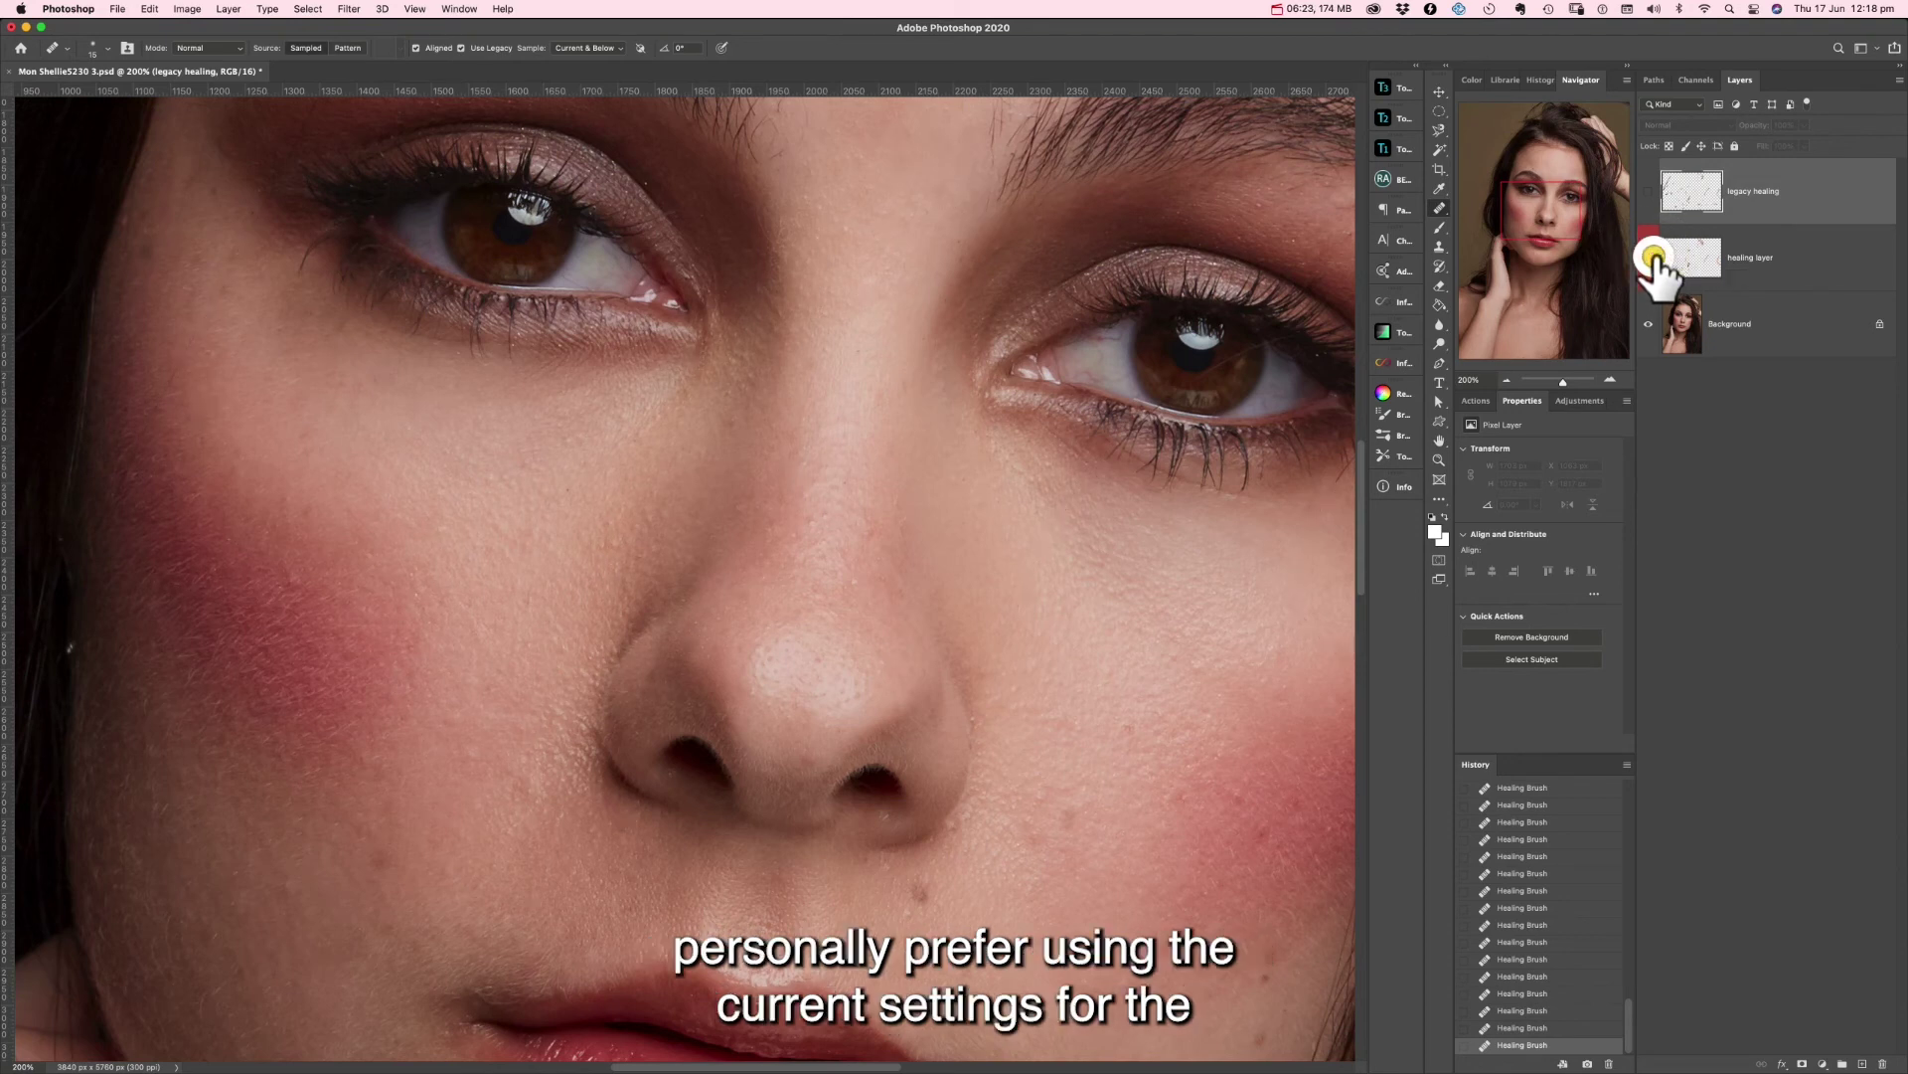
left_click(1651, 258)
Turn off Use Legacy and heal along the lower iris of the right-hand eye on the healing layer, sampling the iris.
left_click(462, 48)
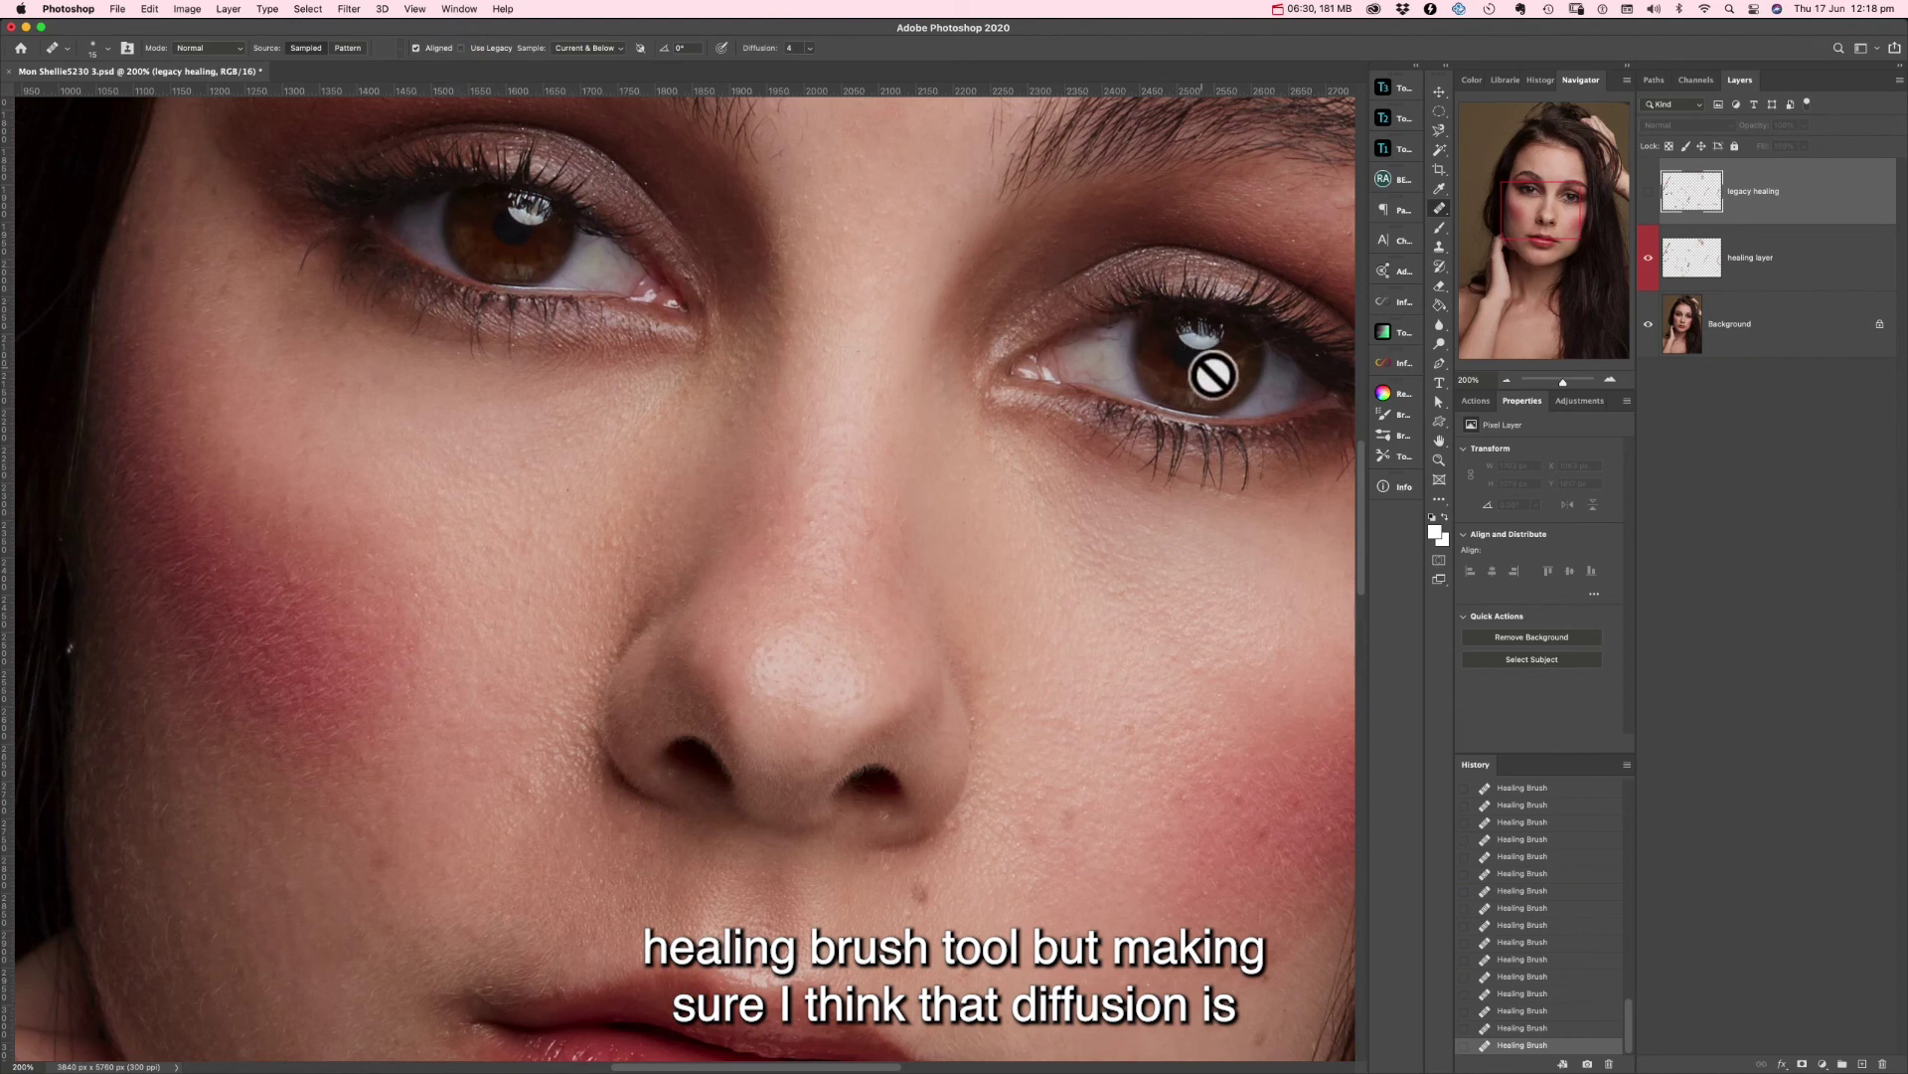
left_click(1694, 260)
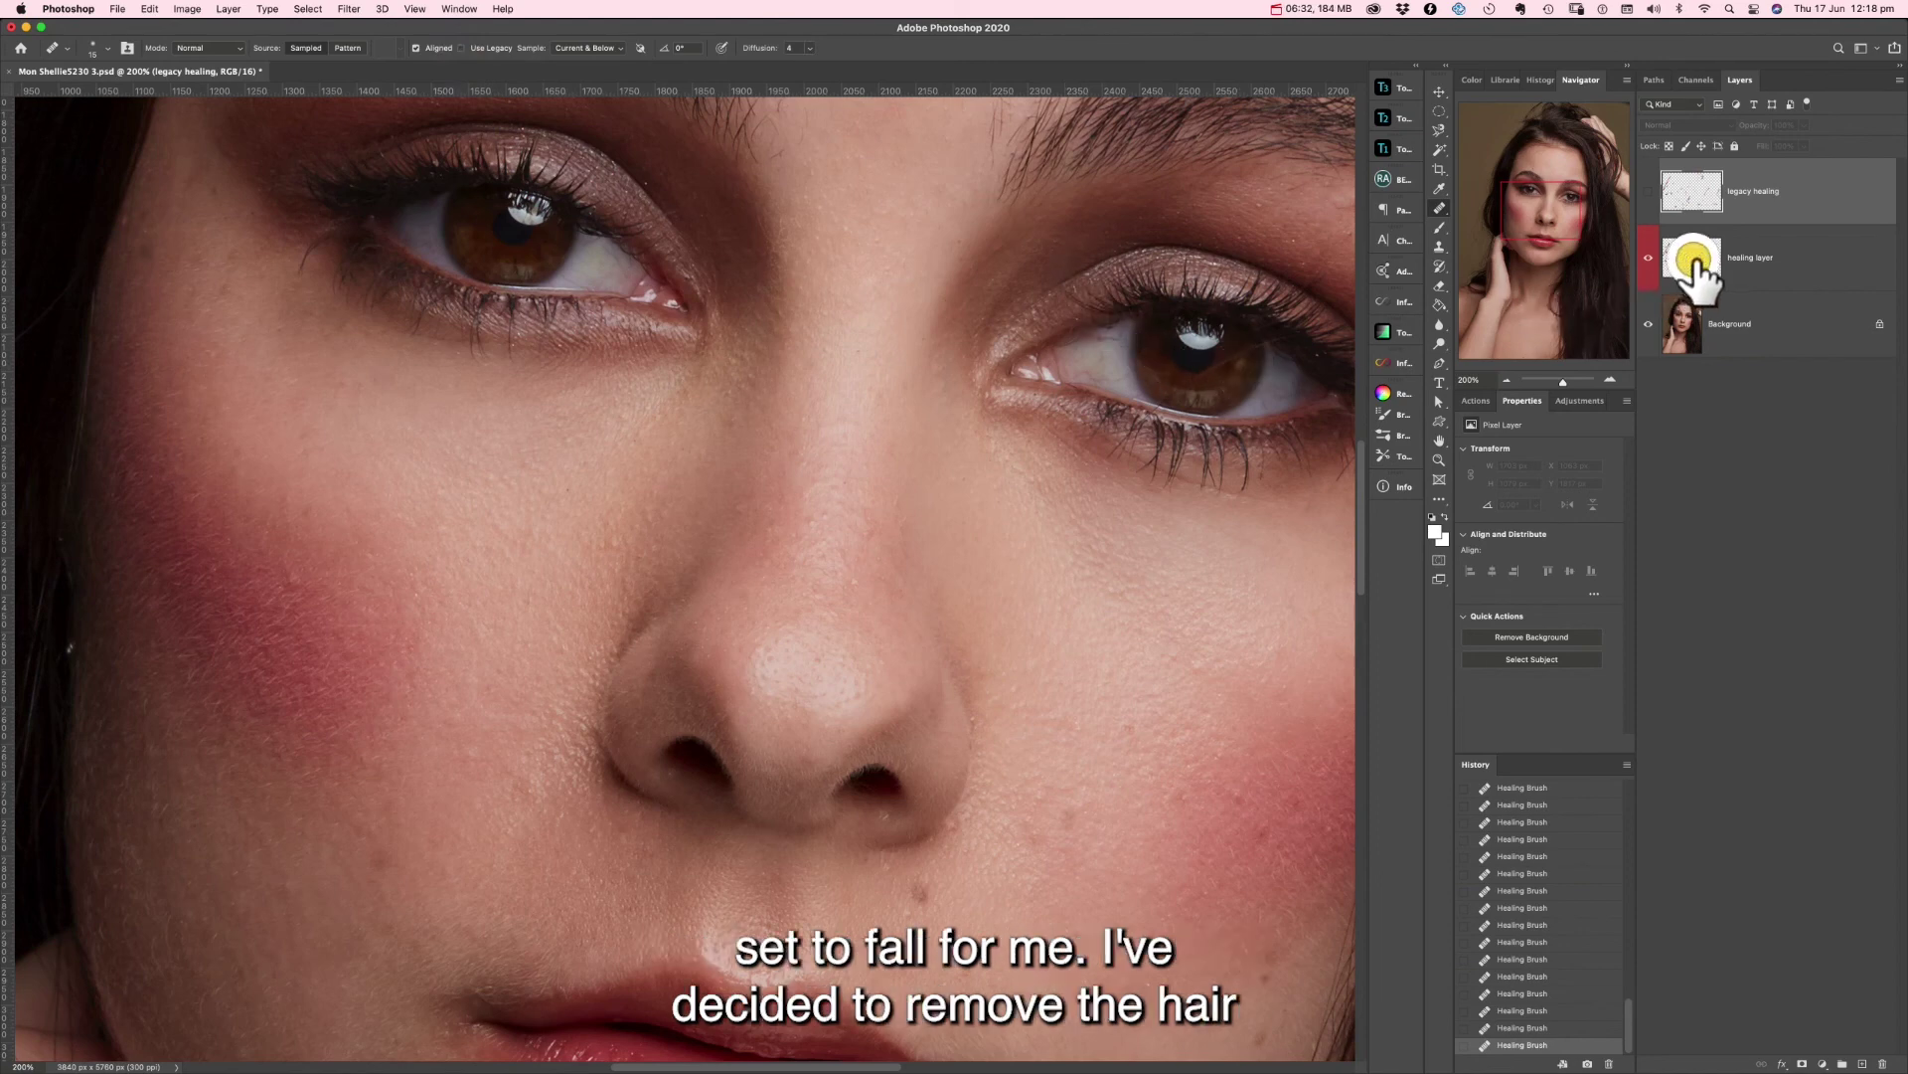
left_click(1255, 367, "alt")
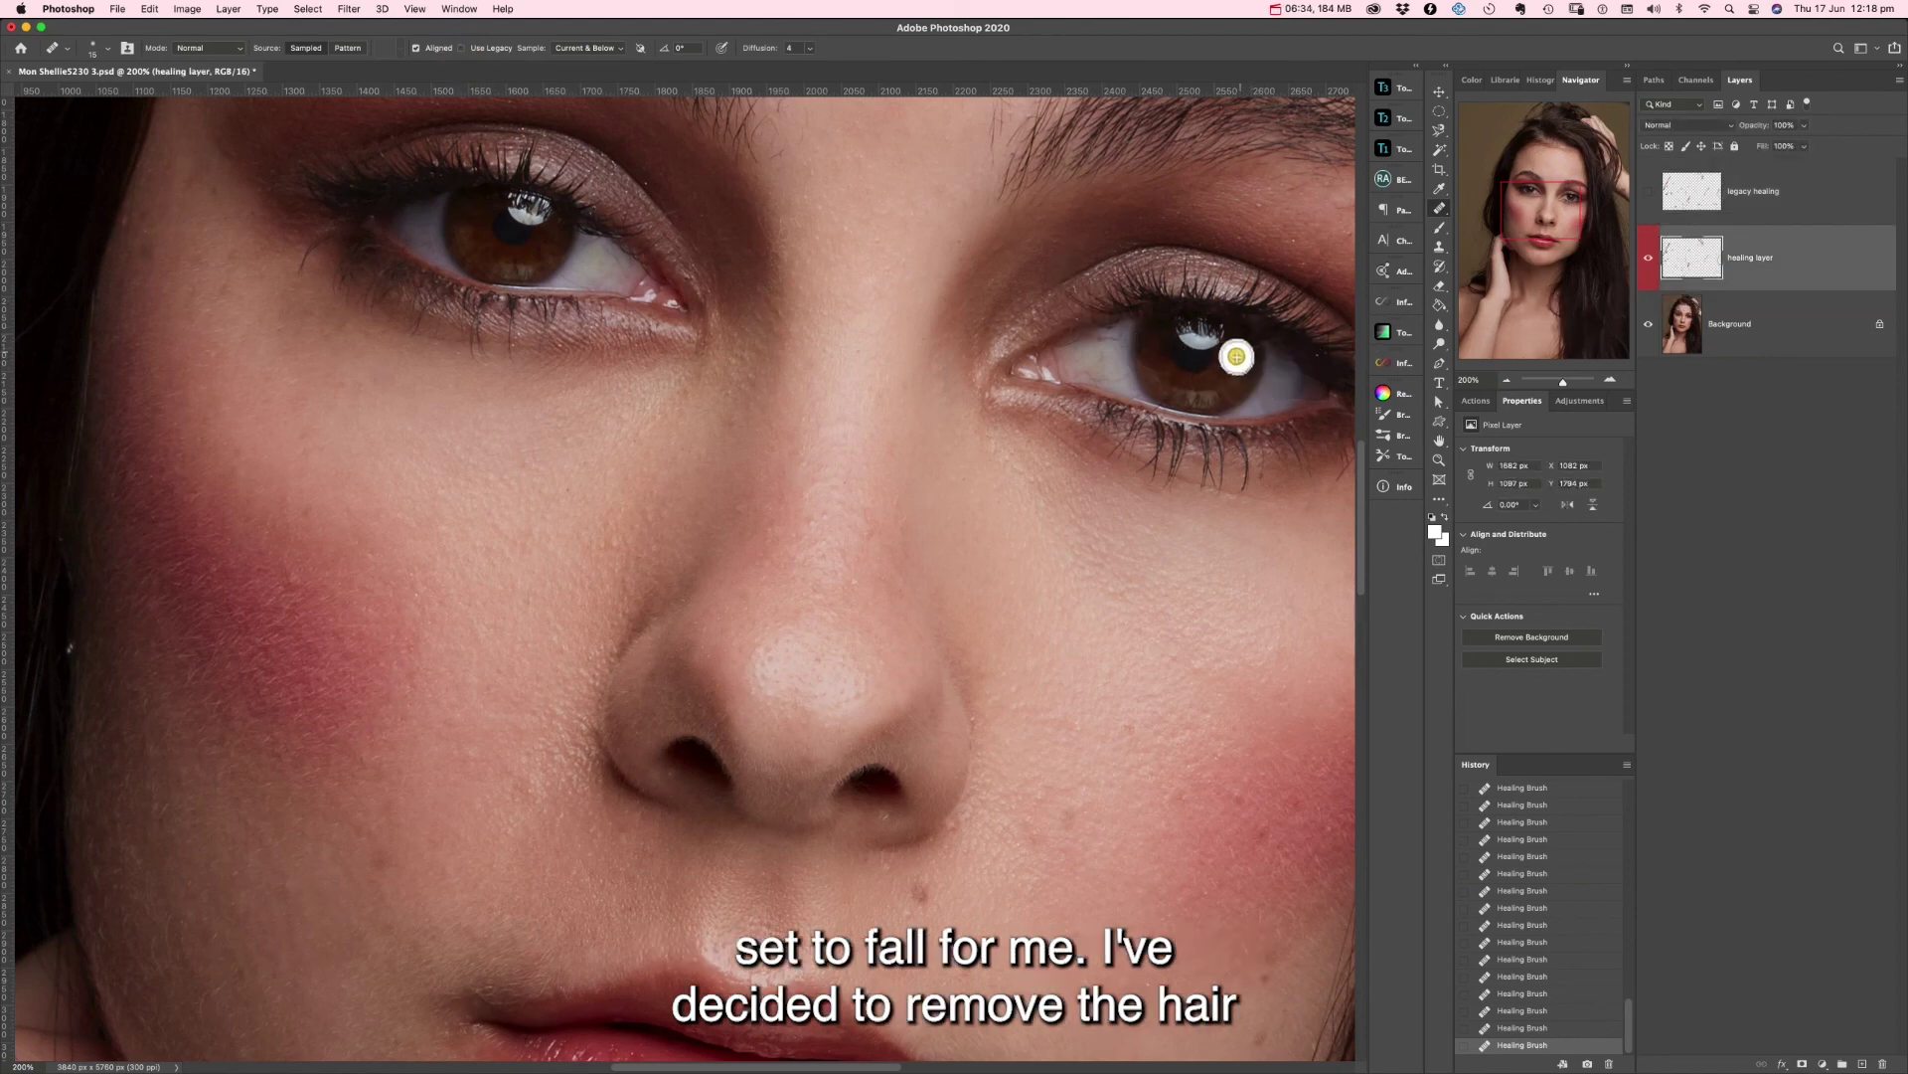
left_click(1256, 364, "alt")
mouse_move(1253, 356)
left_mouse_down()
mouse_move(1222, 392)
mouse_move(1232, 360)
mouse_move(1173, 397)
mouse_move(1193, 397)
mouse_move(1159, 395)
left_mouse_up()
Switch from the healing layer to the visible legacy healing layer with Use Legacy on, and sample the right-hand iris.
left_click(1648, 257)
left_click(461, 48)
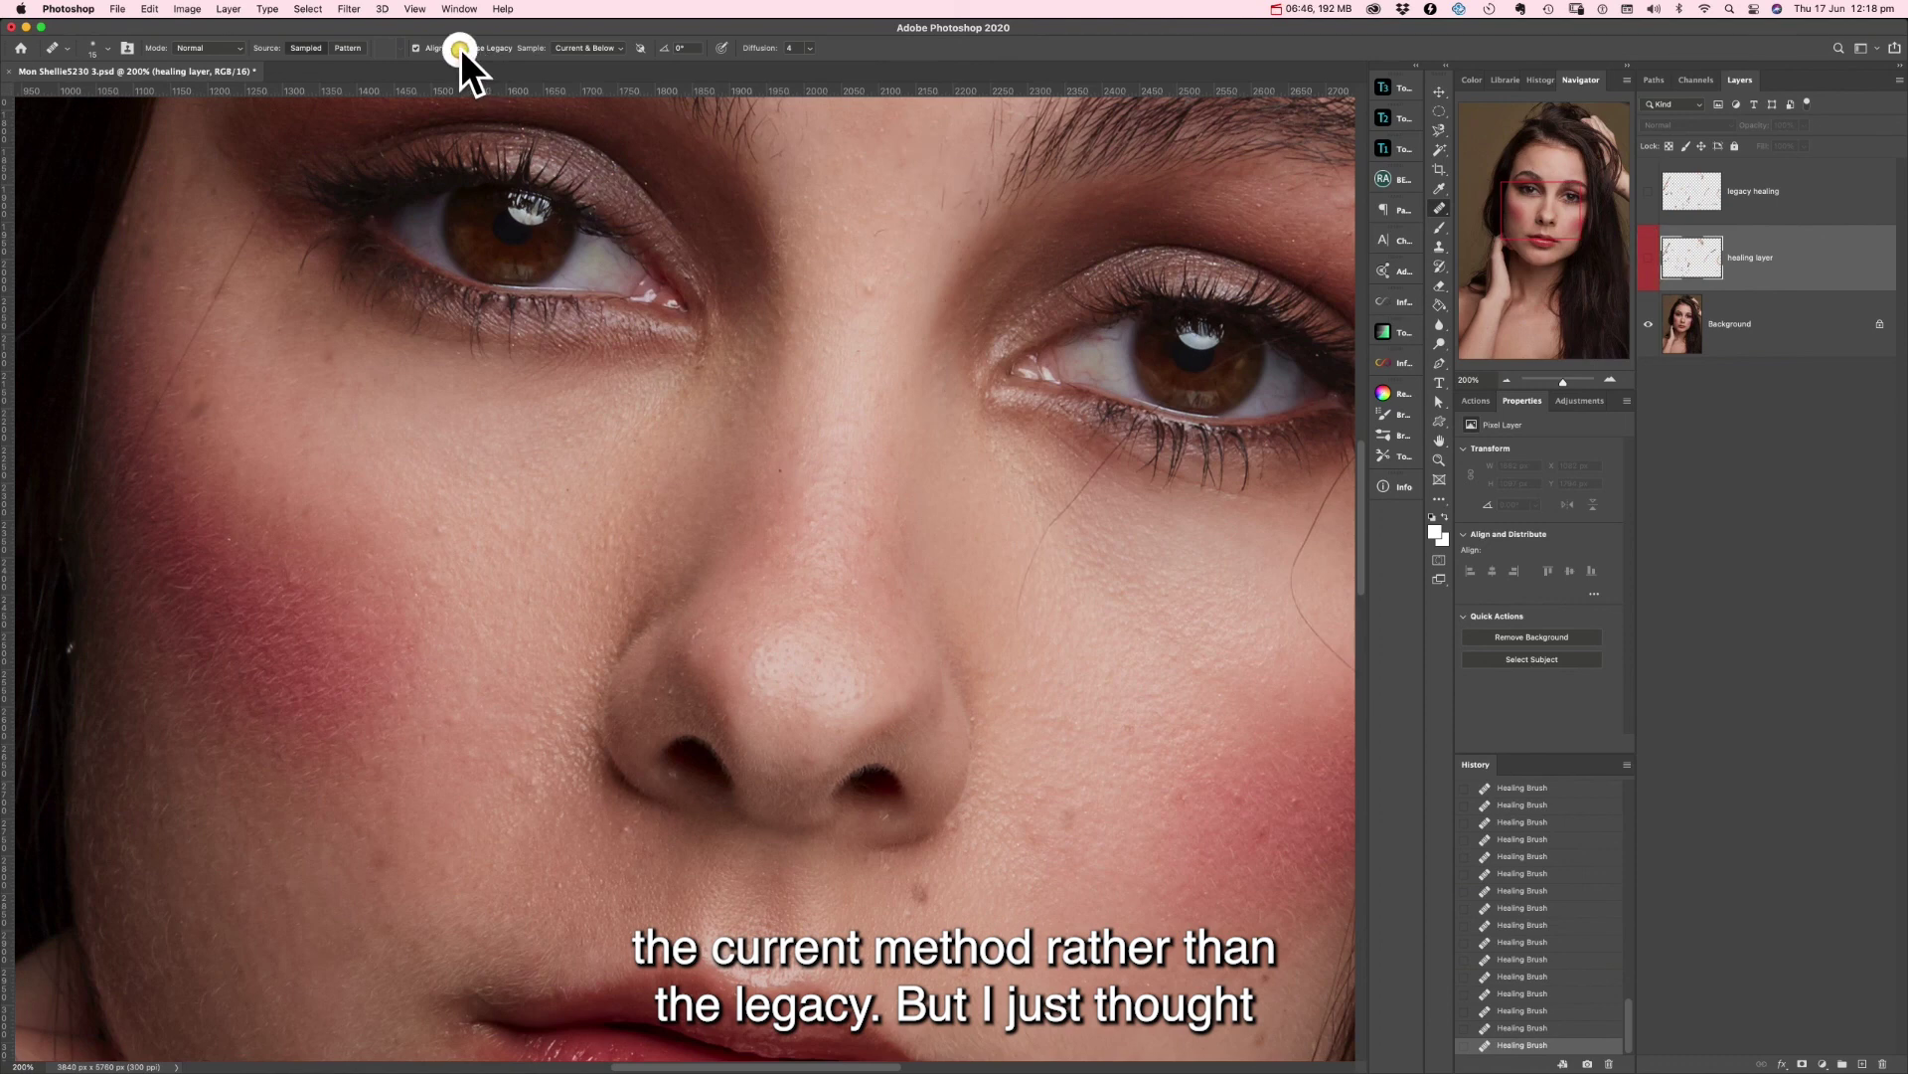
left_click(1695, 191)
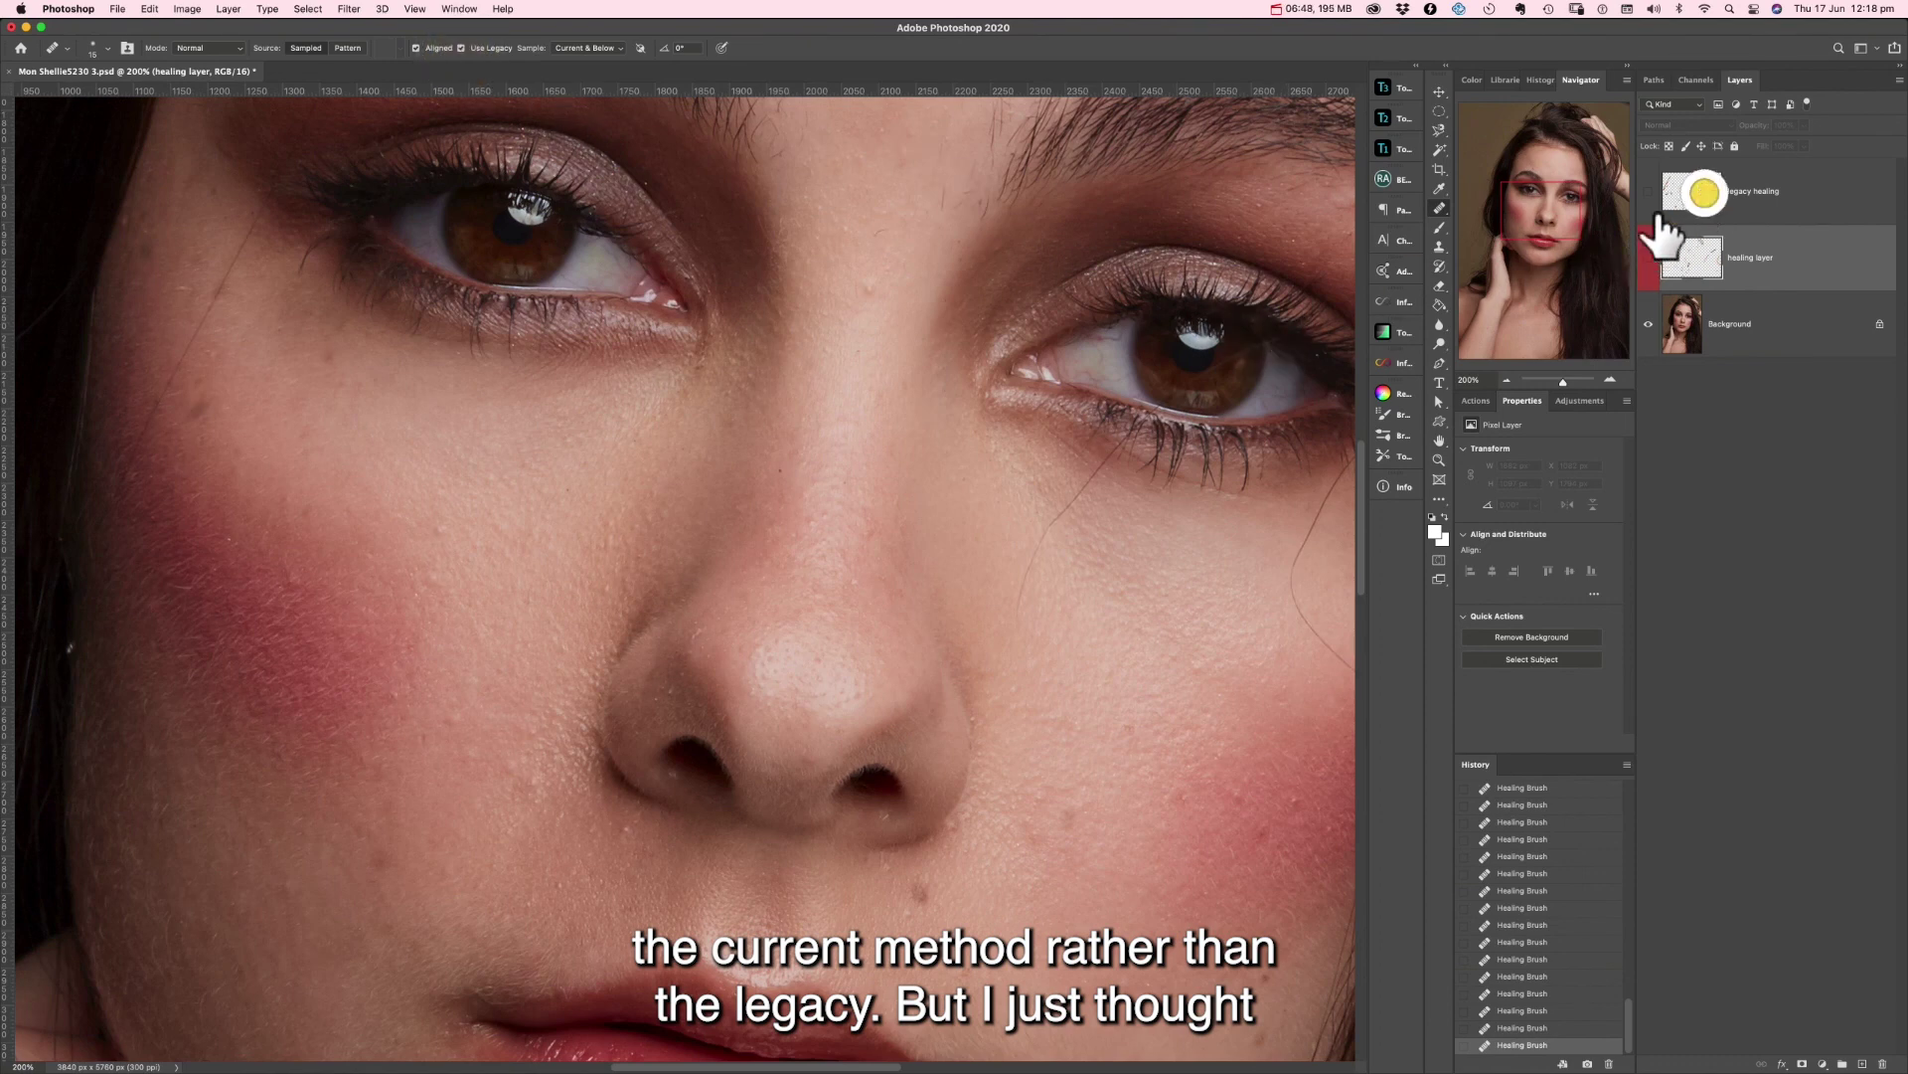
left_click_drag(1693, 198, 1685, 199)
left_click(1648, 191)
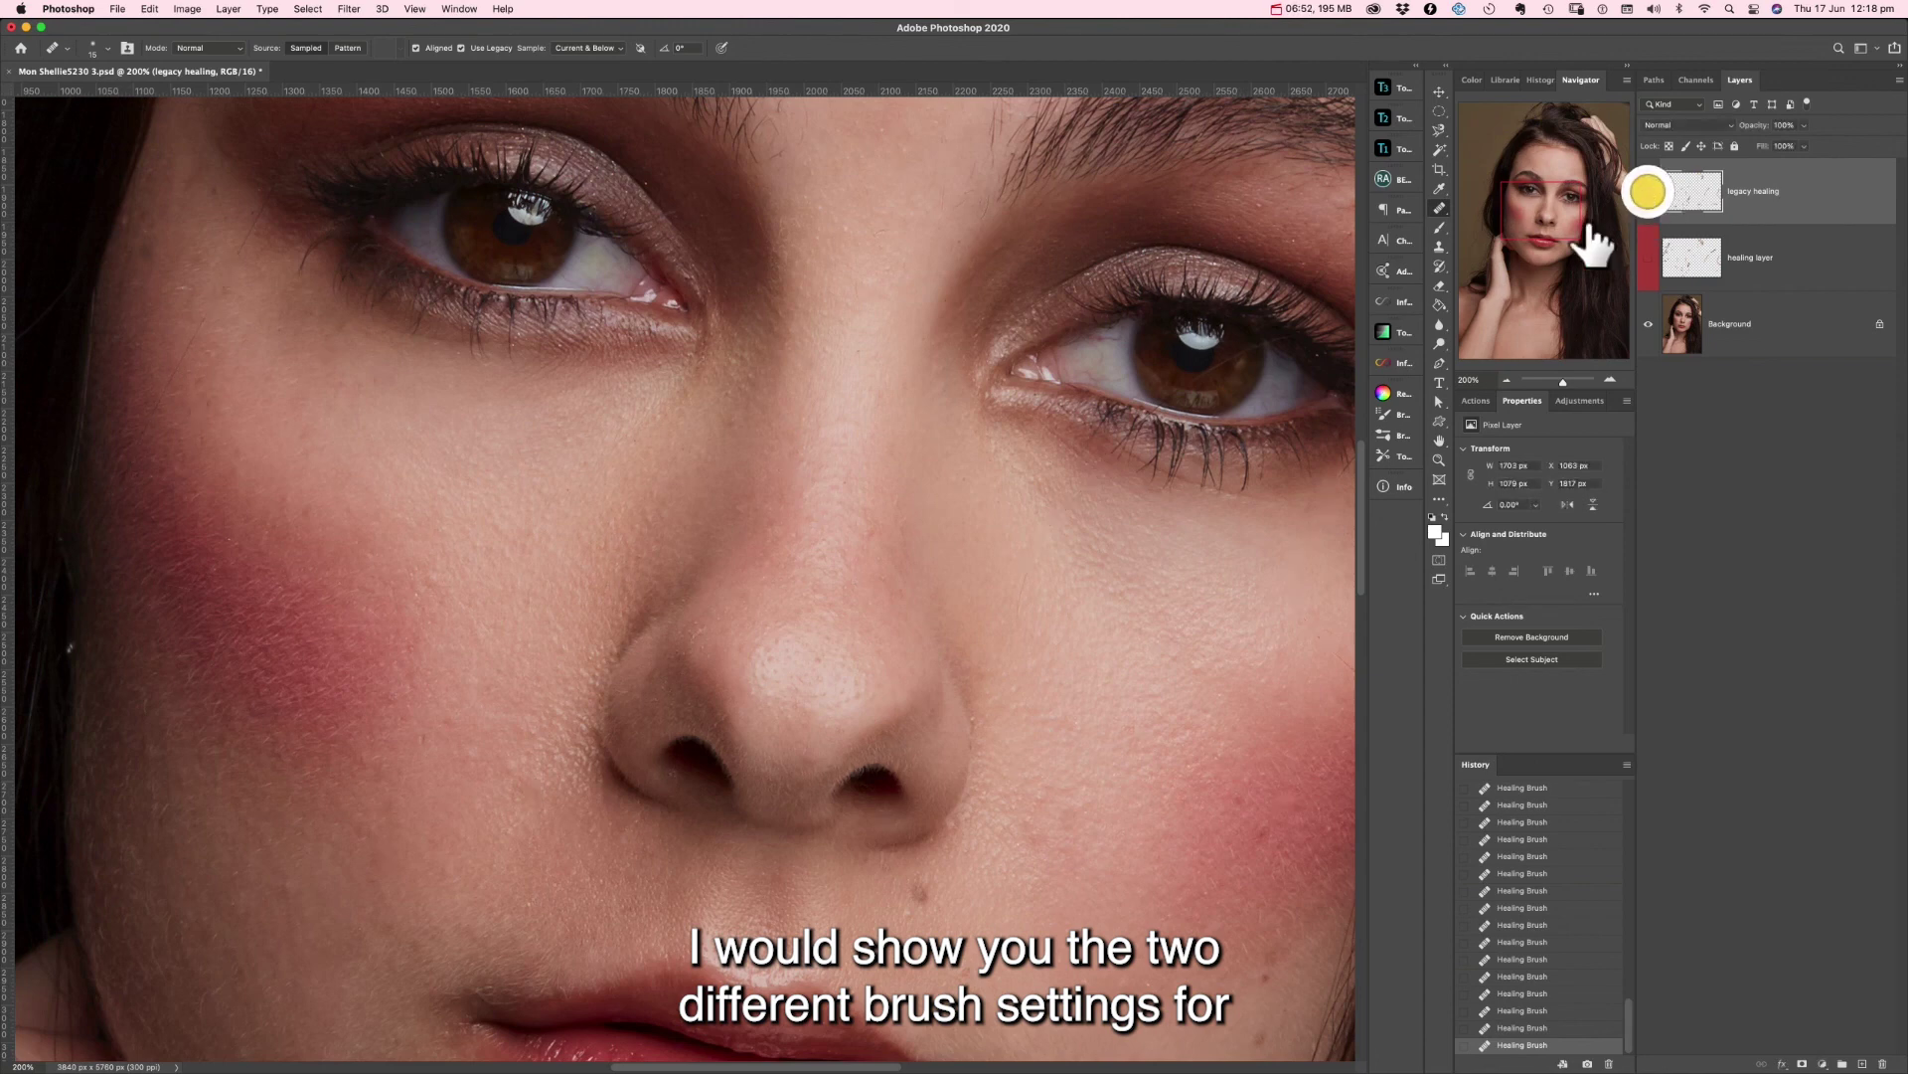
left_click(1245, 356, "alt")
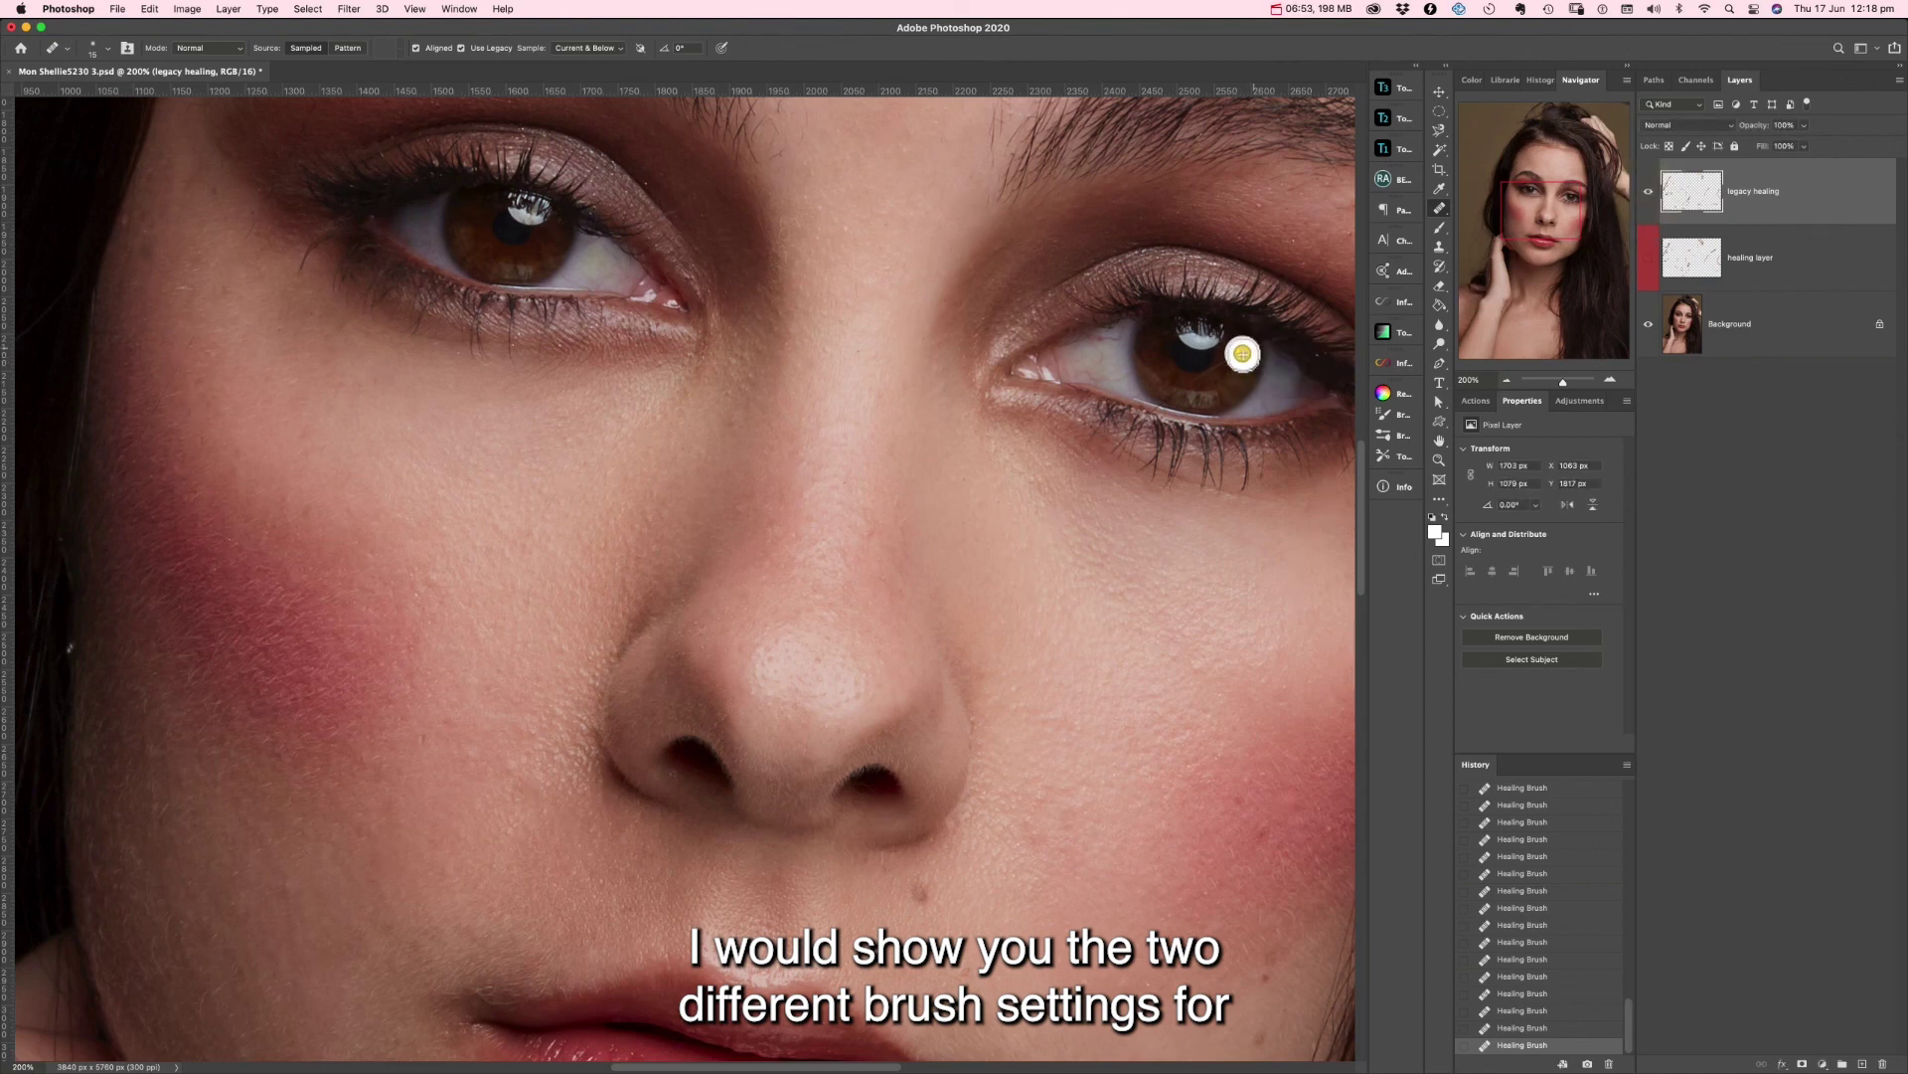